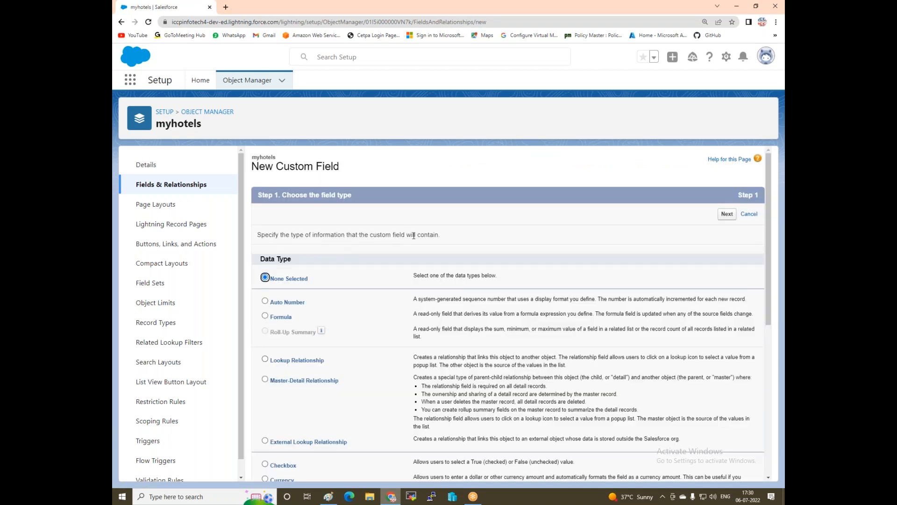
Review the data types available for a new custom field on the myhotels object.
{"action": "scroll", "coordinate": [353, 274], "scroll_direction": "down", "scroll_amount": 2}
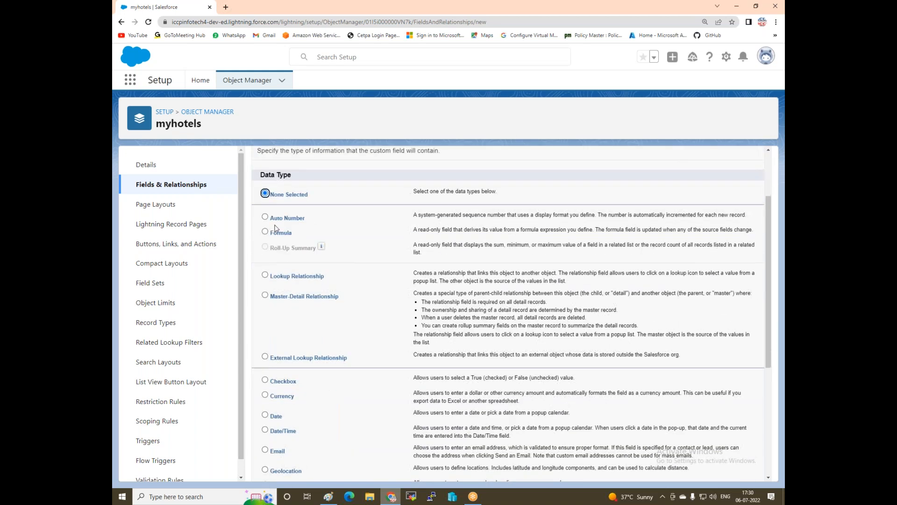
{"action": "scroll", "coordinate": [349, 294], "scroll_direction": "down", "scroll_amount": 4}
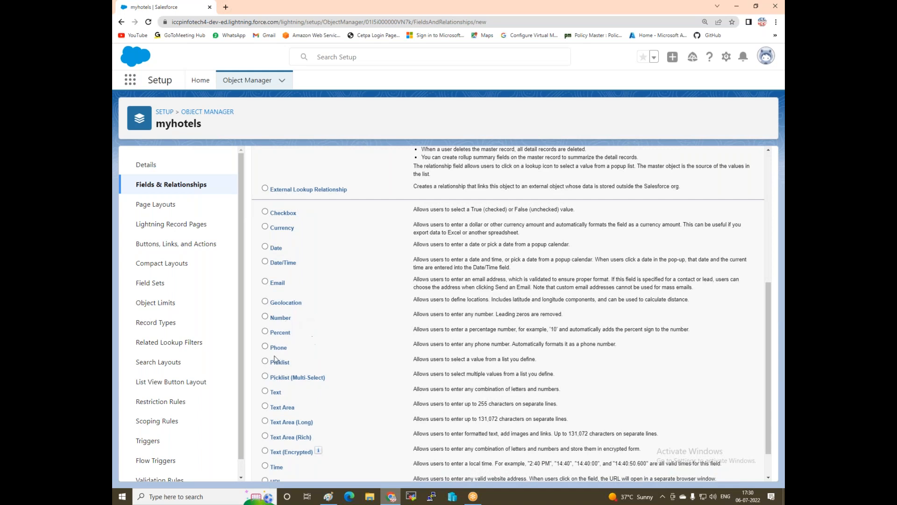
{"action": "scroll", "coordinate": [303, 368], "scroll_direction": "down", "scroll_amount": 1}
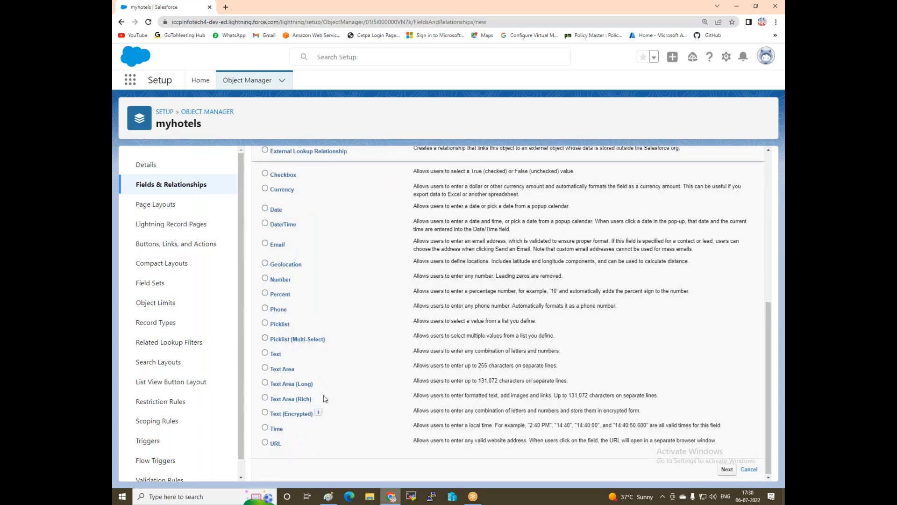
{"action": "scroll", "coordinate": [325, 399], "scroll_direction": "up", "scroll_amount": 2}
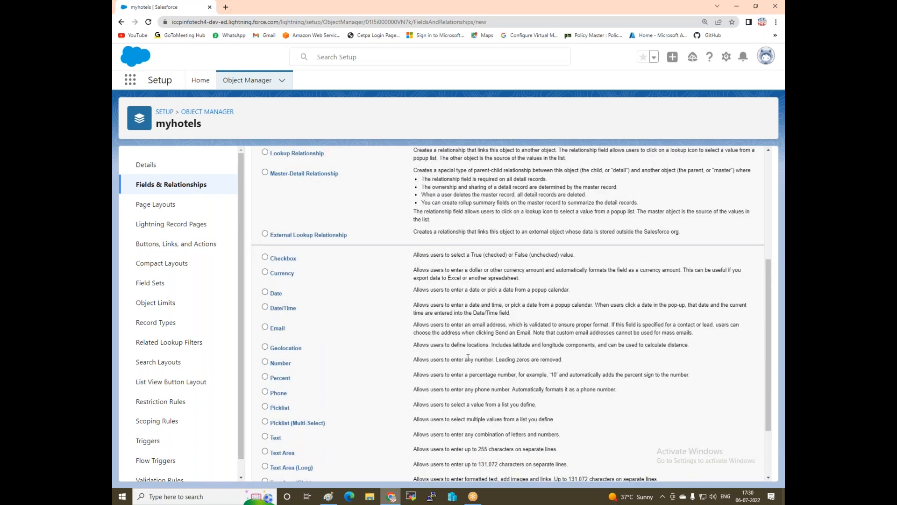
{"action": "scroll", "coordinate": [468, 357], "scroll_direction": "down", "scroll_amount": 2}
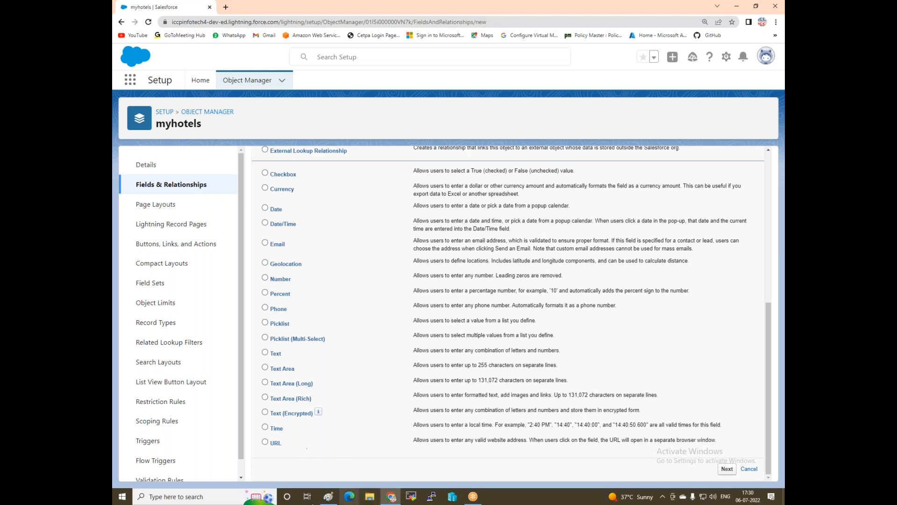
{"action": "mouse_move", "coordinate": [333, 501]}
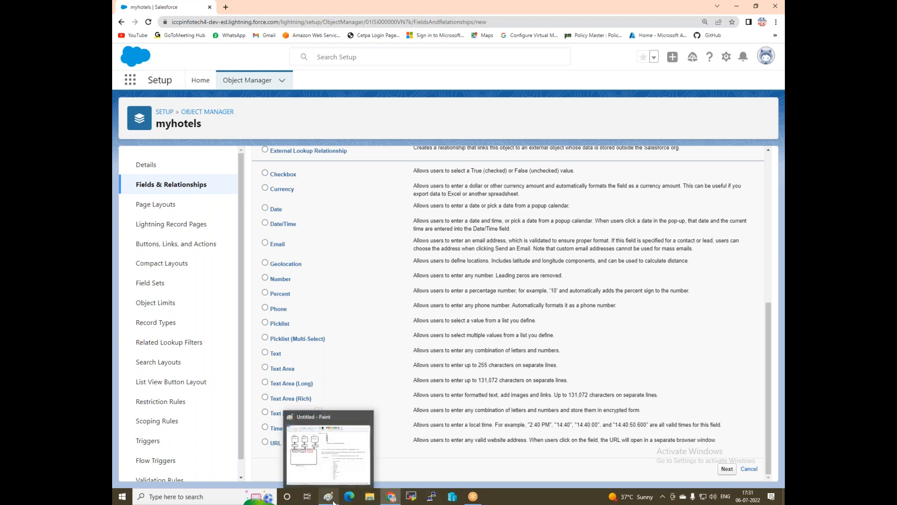
{"action": "mouse_move", "coordinate": [391, 498]}
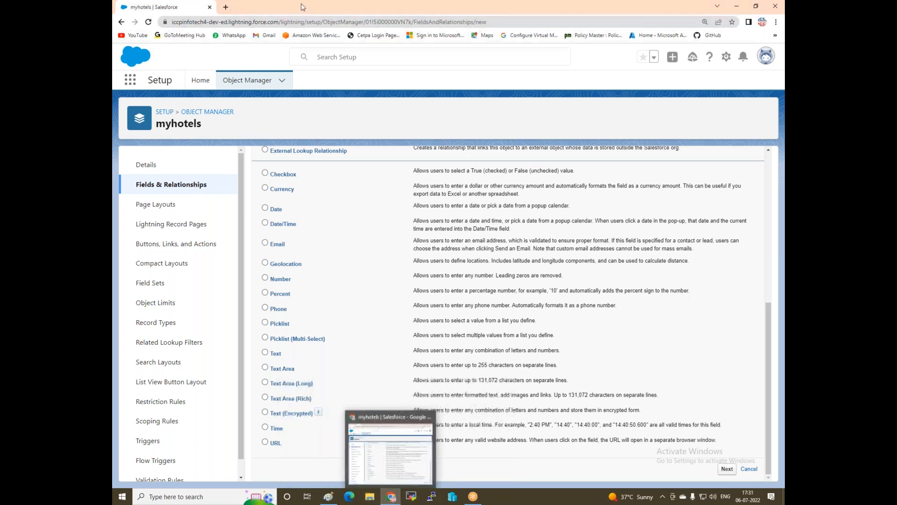
Start a new custom object from the Object Manager and set its label to MY Event.
{"action": "left_click", "coordinate": [239, 82]}
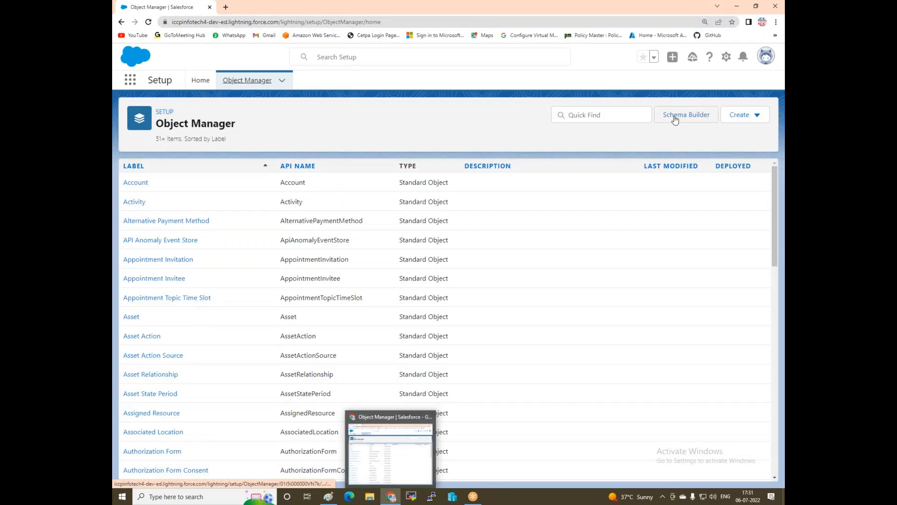
{"action": "left_click", "coordinate": [747, 117]}
{"action": "left_click", "coordinate": [701, 146]}
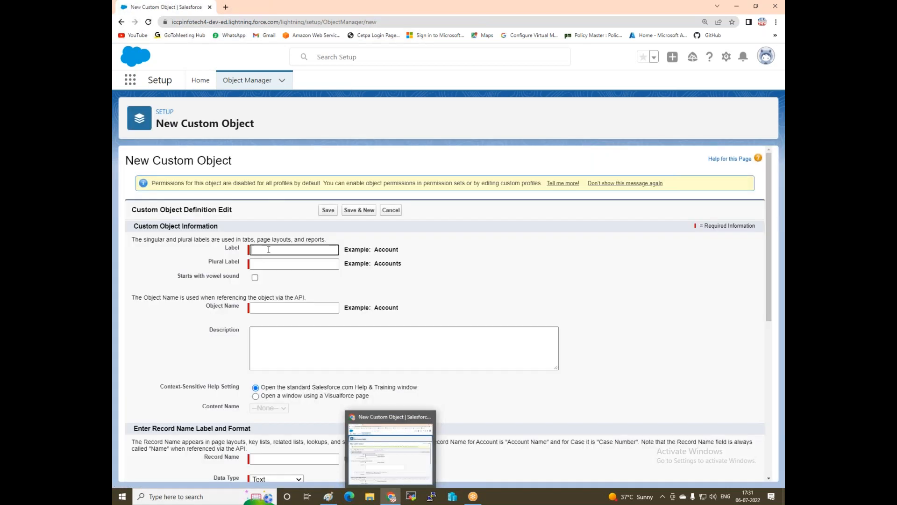
{"action": "type", "text": "M"}
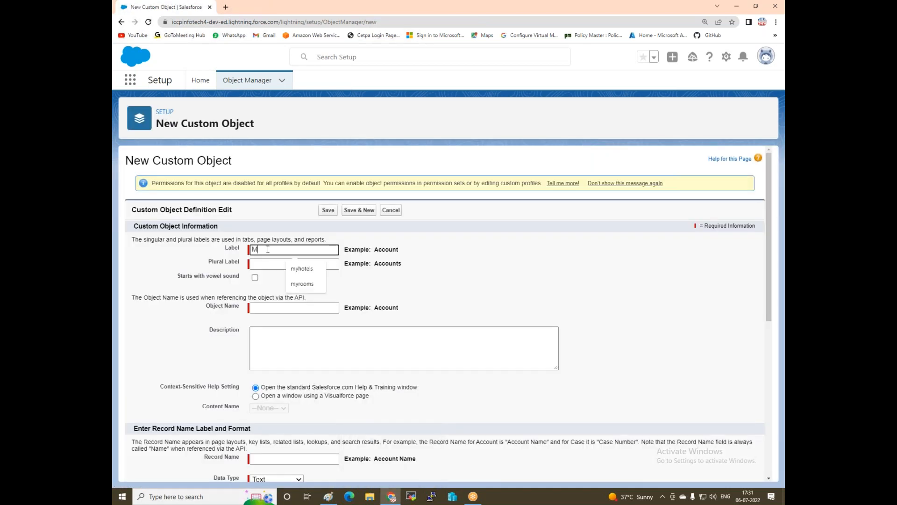
{"action": "type", "text": "YEvent"}
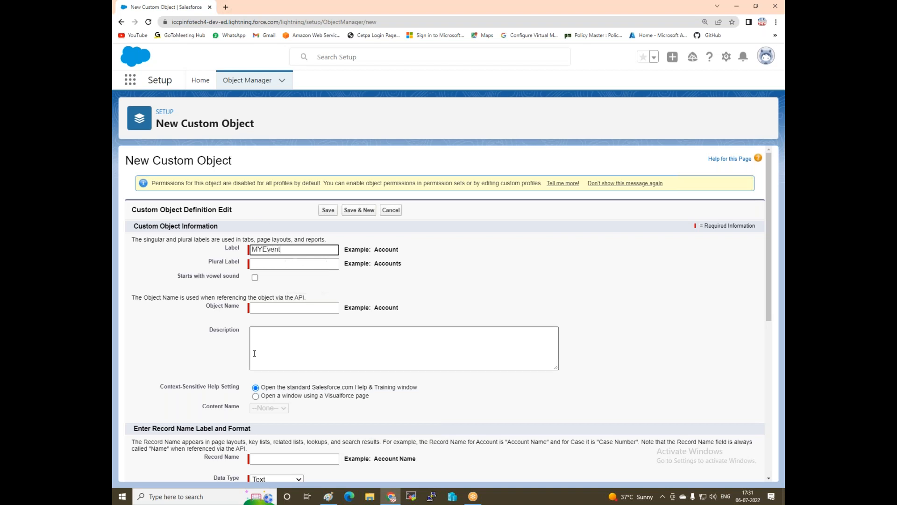
{"action": "left_click", "coordinate": [263, 249]}
Copy the object's label into the plural label so that it also reads MY Event.
{"action": "left_click", "coordinate": [270, 262]}
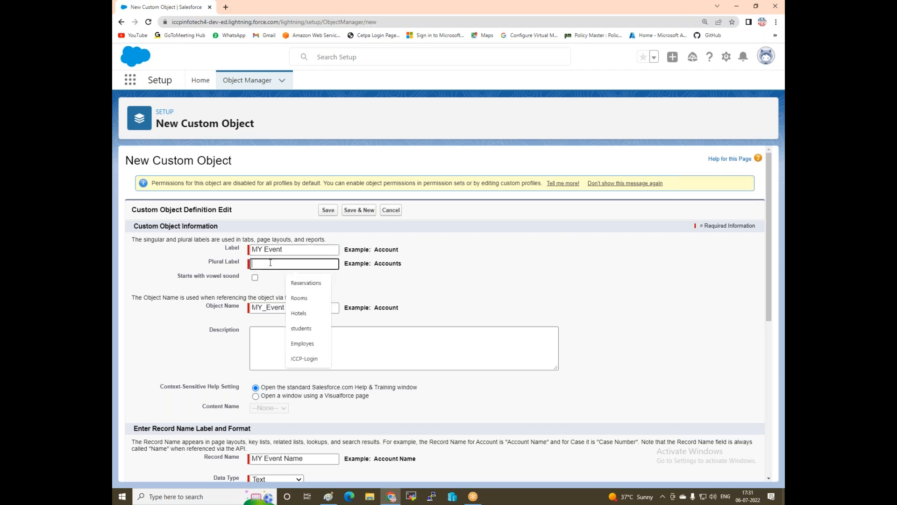
{"action": "left_click", "coordinate": [222, 316]}
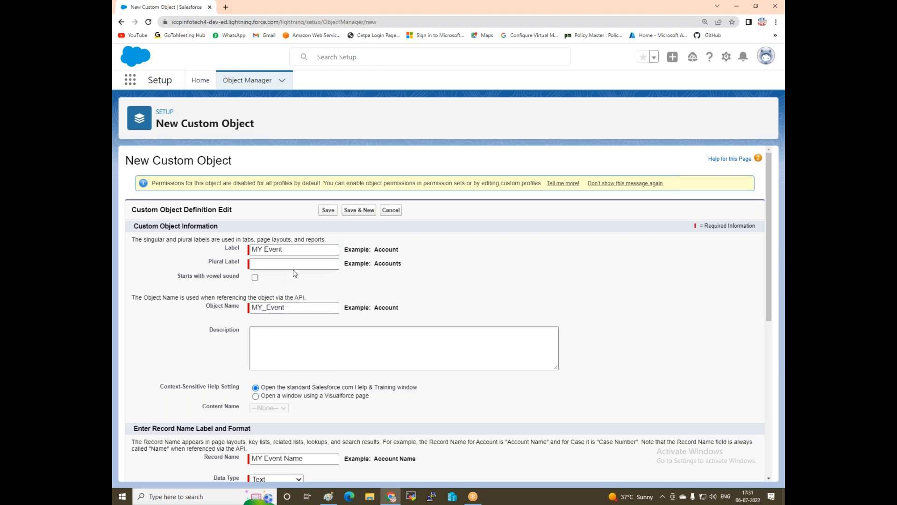
{"action": "left_click_drag", "start_coordinate": [292, 252], "coordinate": [197, 232]}
{"action": "key", "text": "ctrl+c"}
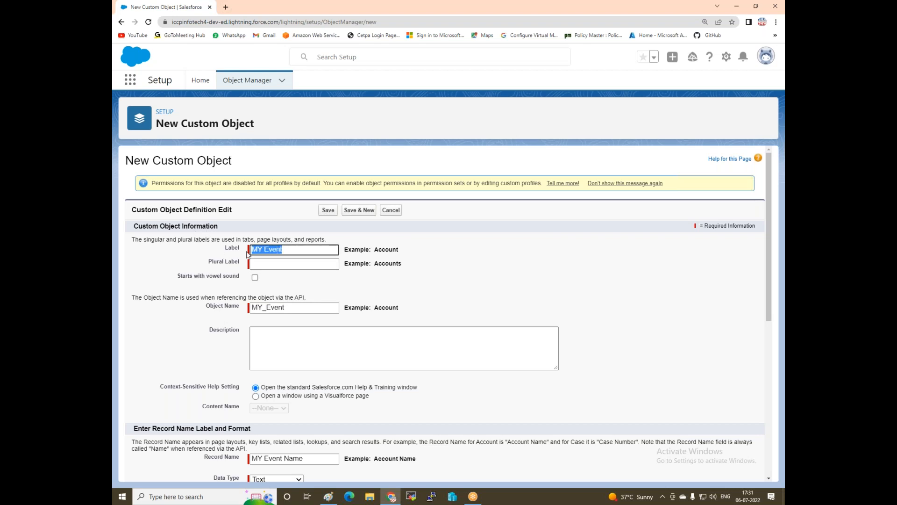
{"action": "left_click", "coordinate": [257, 263]}
{"action": "key", "text": "ctrl+v"}
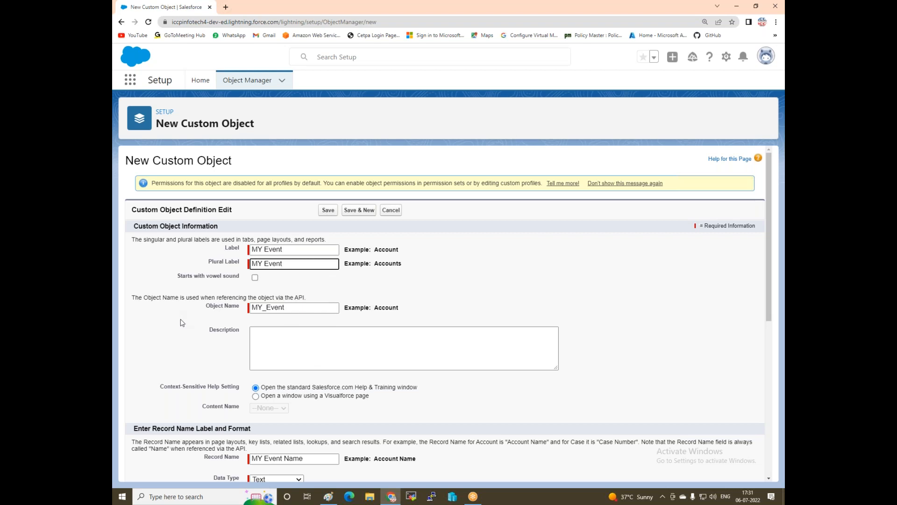
Choose Text as the data type of the MY Event record name.
{"action": "scroll", "coordinate": [262, 309], "scroll_direction": "down", "scroll_amount": 3}
{"action": "left_click", "coordinate": [293, 310]}
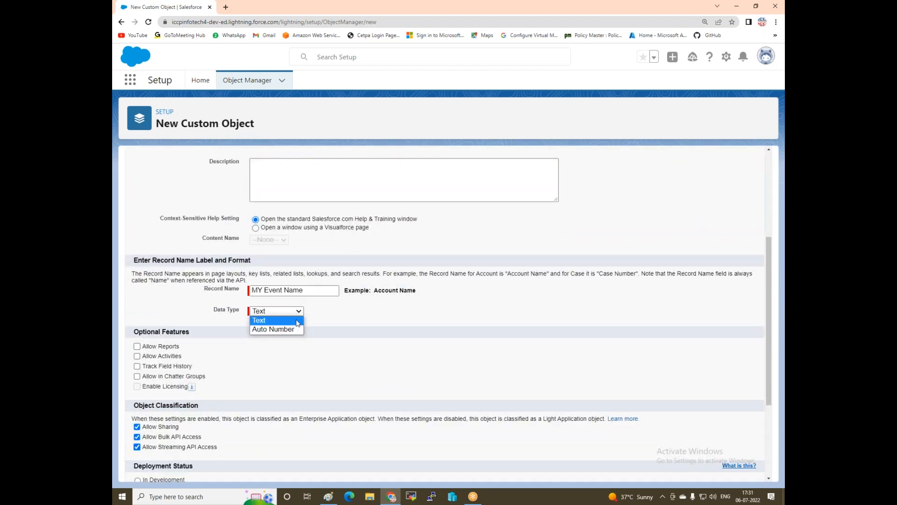
{"action": "left_click", "coordinate": [288, 321]}
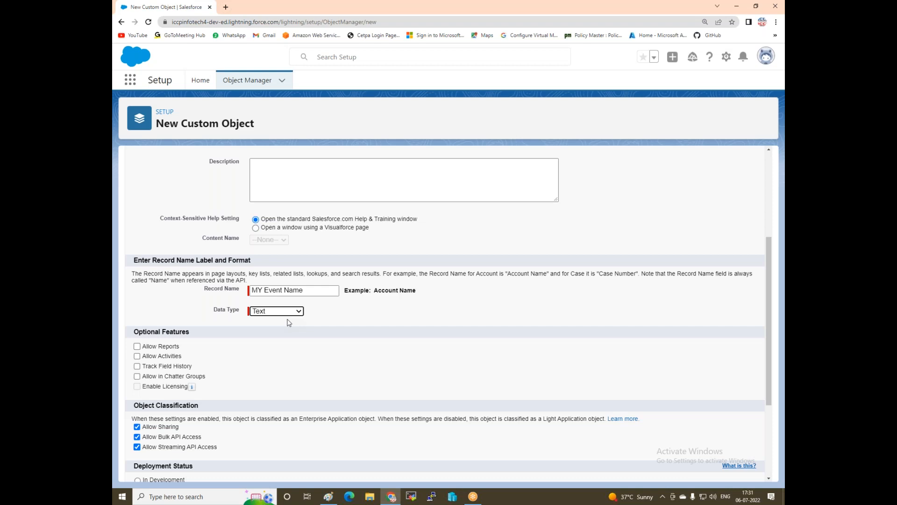
Enable launching the New Custom Tab Wizard after saving and save the MY Event custom object.
{"action": "scroll", "coordinate": [234, 311], "scroll_direction": "down", "scroll_amount": 3}
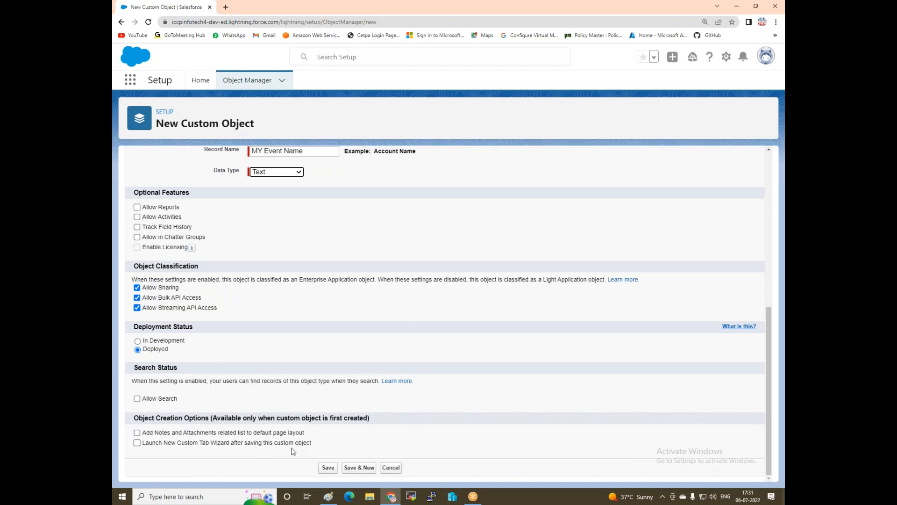
{"action": "left_click", "coordinate": [137, 443]}
{"action": "left_click", "coordinate": [327, 467]}
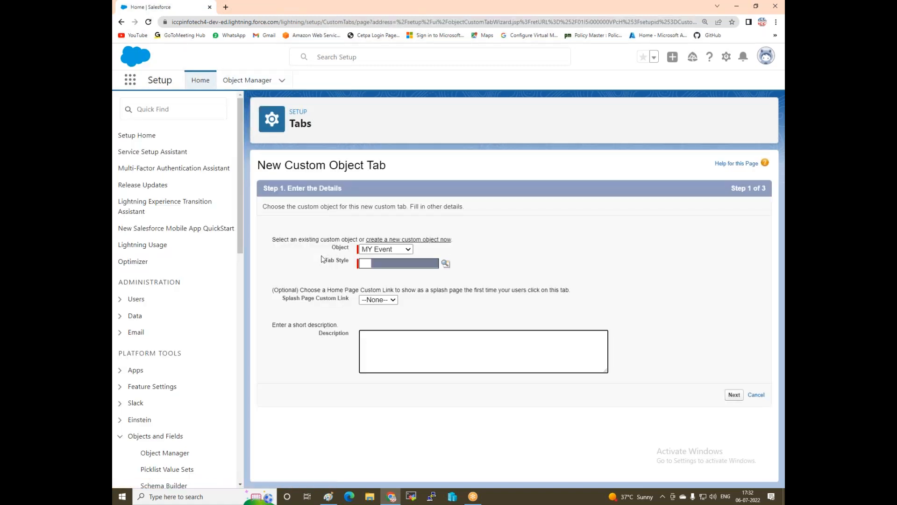
Give the MY Event tab the Form tab style and accept Default On visibility for all profiles.
{"action": "left_click", "coordinate": [403, 270]}
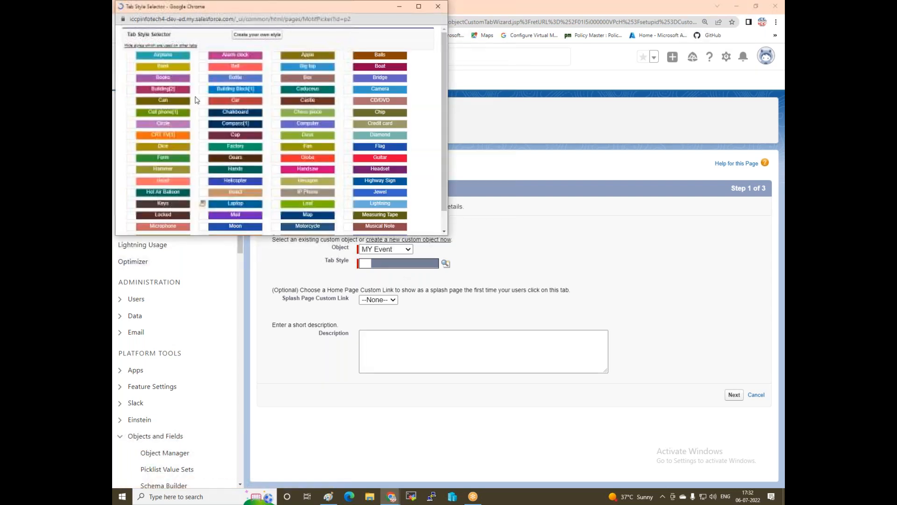
{"action": "left_click", "coordinate": [166, 157]}
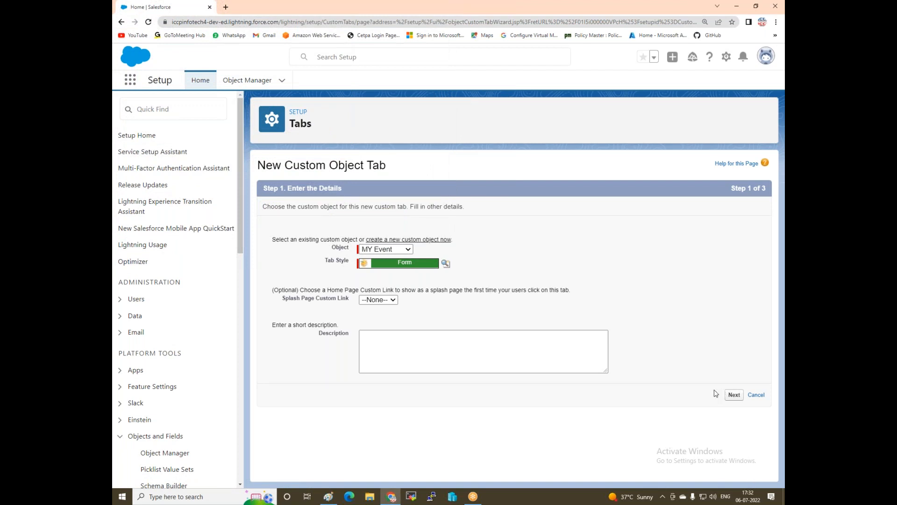
{"action": "left_click", "coordinate": [733, 394]}
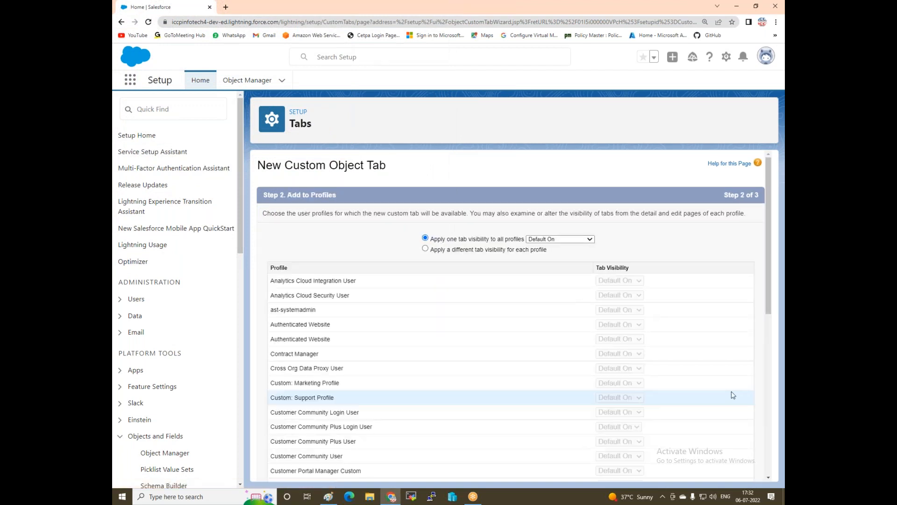
{"action": "scroll", "coordinate": [631, 281], "scroll_direction": "down", "scroll_amount": 7}
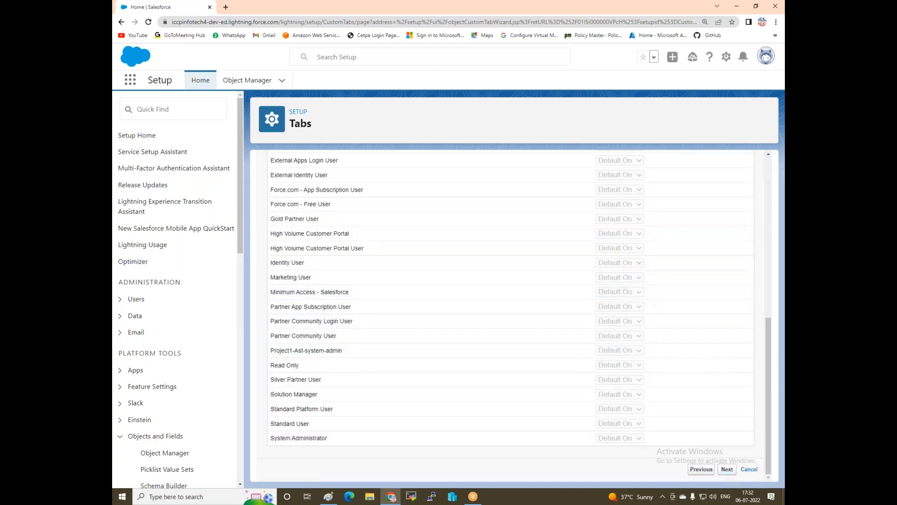
{"action": "left_click", "coordinate": [727, 469]}
Include the new tab only in the my-Hotels custom app and save the tab.
{"action": "left_click", "coordinate": [689, 216]}
{"action": "scroll", "coordinate": [673, 386], "scroll_direction": "down", "scroll_amount": 1}
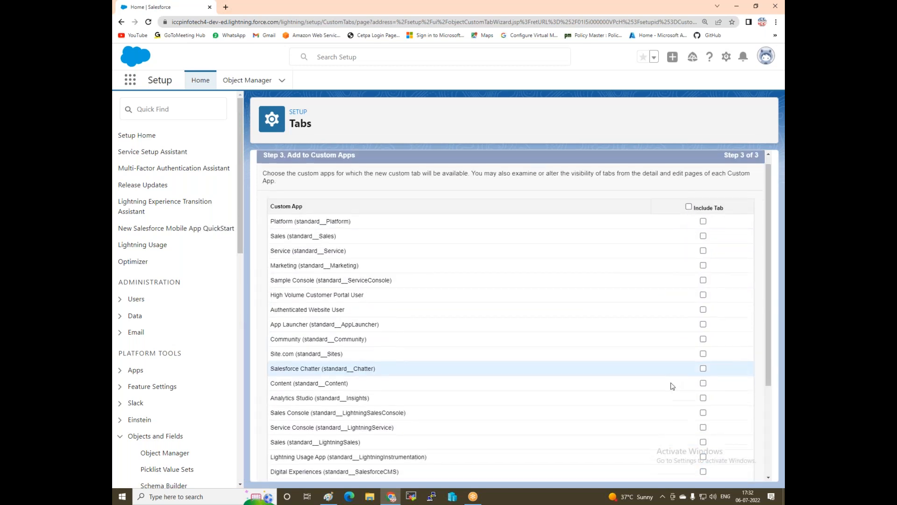
{"action": "scroll", "coordinate": [672, 386], "scroll_direction": "down", "scroll_amount": 3}
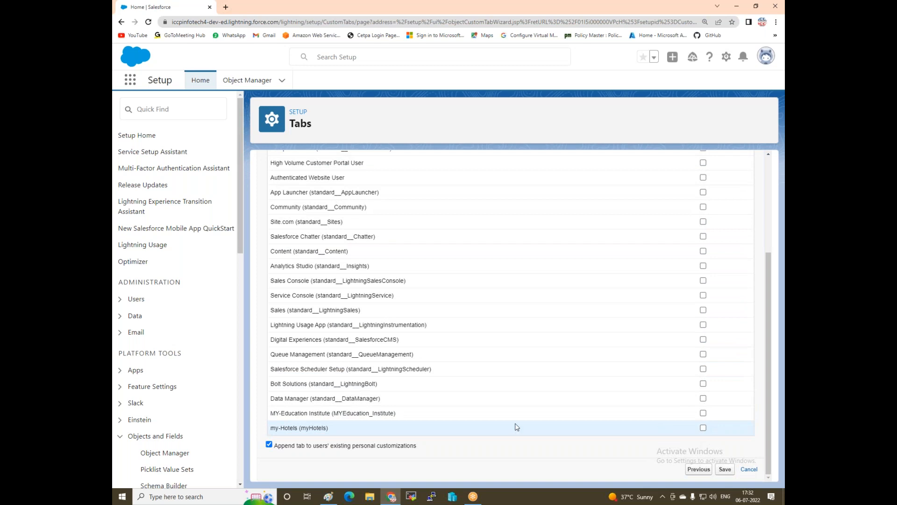
{"action": "left_click", "coordinate": [703, 429]}
{"action": "left_click", "coordinate": [724, 471]}
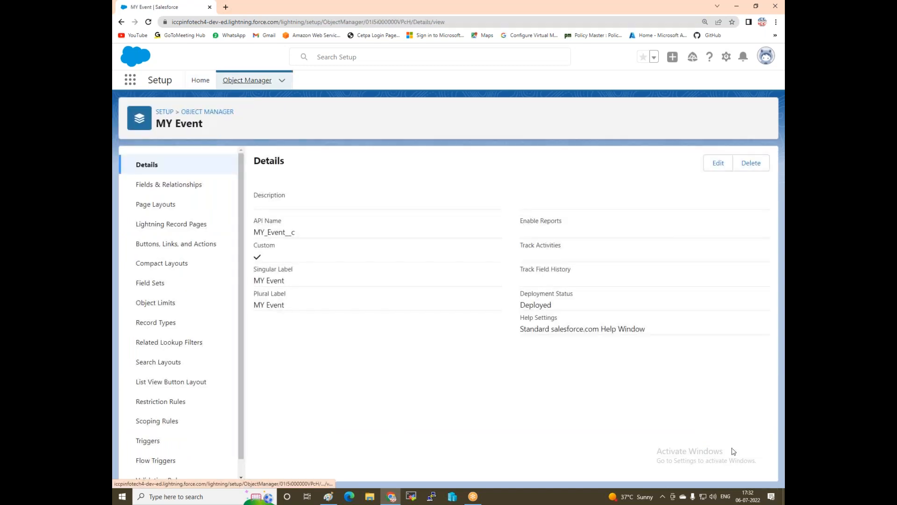
View MY Event's fields and relationships, and open the Setup home in a separate browser tab.
{"action": "left_click", "coordinate": [151, 187]}
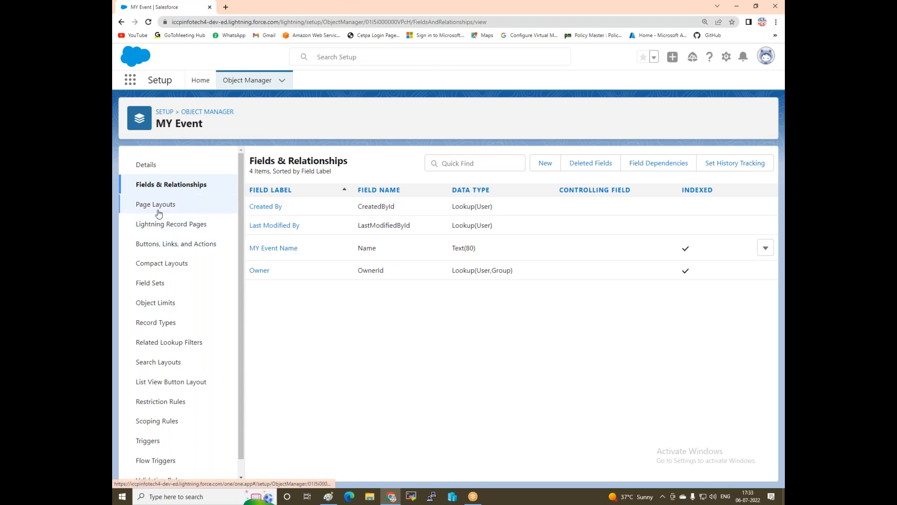
{"action": "right_click", "coordinate": [197, 82]}
{"action": "left_click", "coordinate": [213, 87]}
{"action": "left_click", "coordinate": [256, 8]}
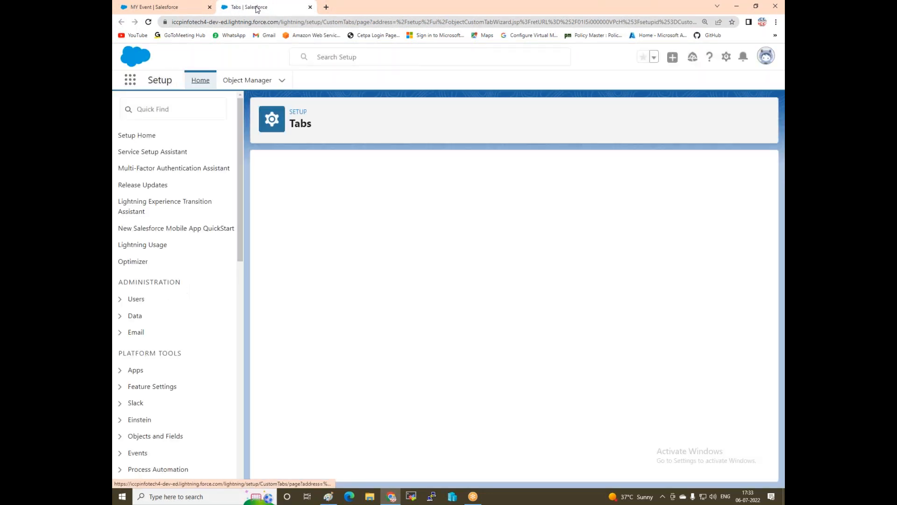
Search Setup for "pro" and open the Profiles list.
{"action": "left_click", "coordinate": [163, 109]}
{"action": "type", "text": "pr"}
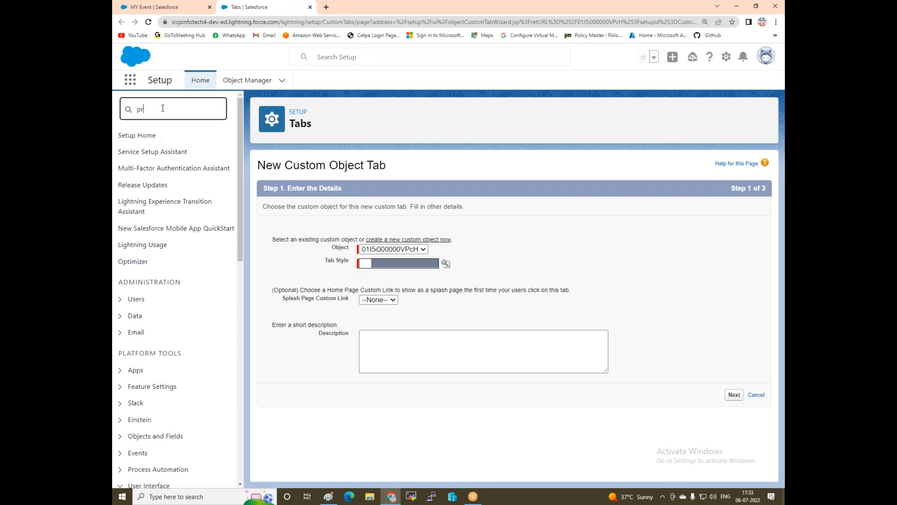
{"action": "type", "text": "o"}
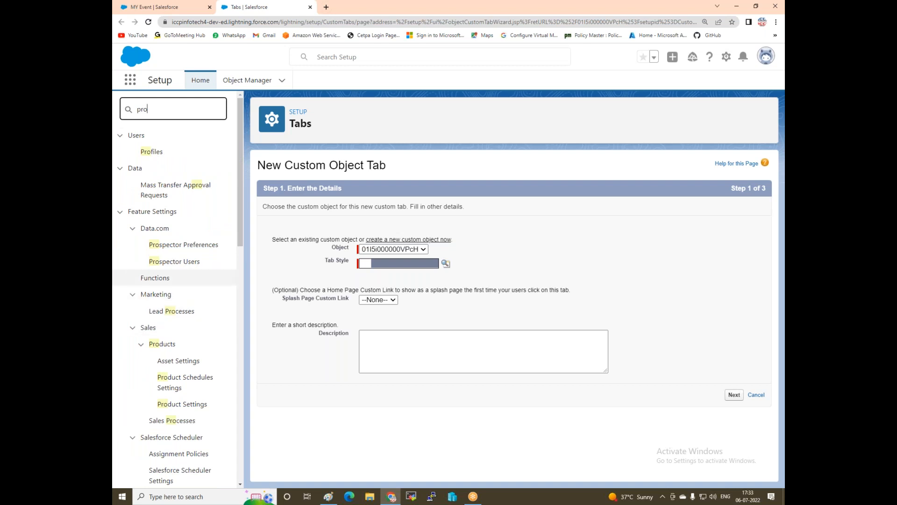
{"action": "left_click", "coordinate": [152, 153]}
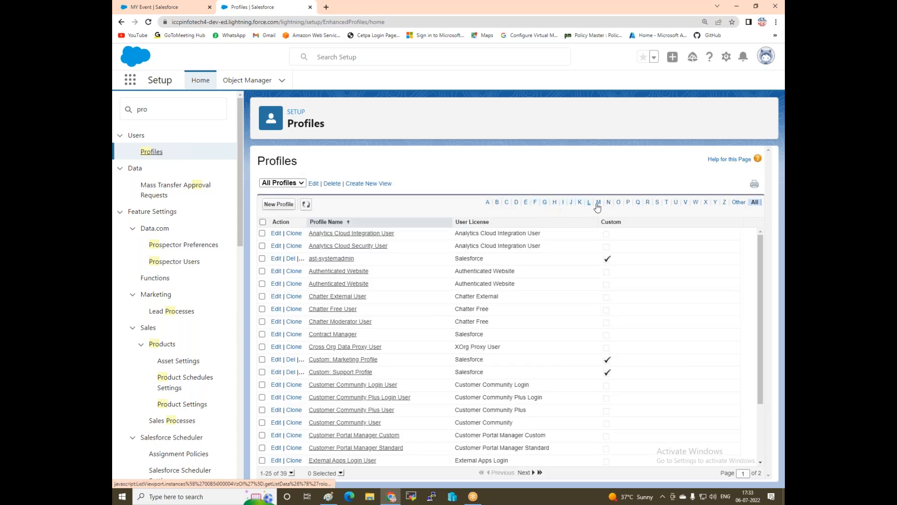
List the profiles starting with P and open the Project1-Ast-system-admin profile for editing.
{"action": "left_click", "coordinate": [627, 204]}
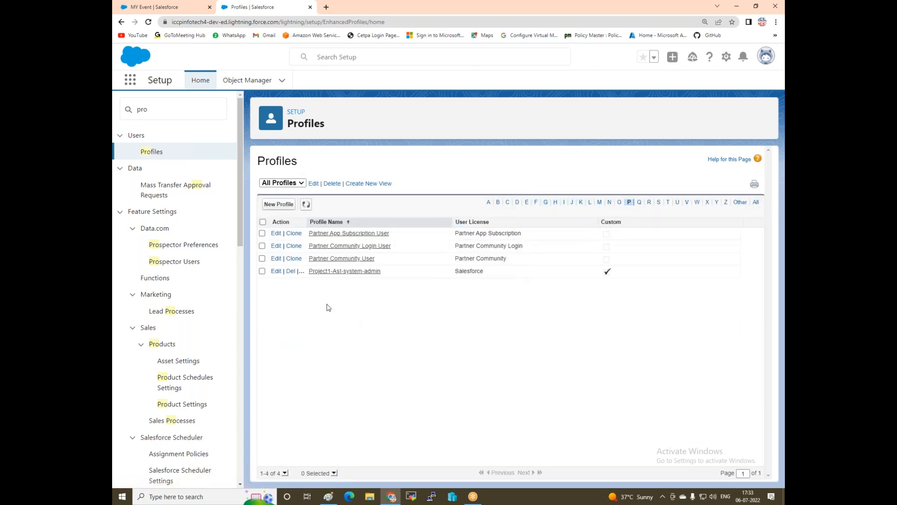
{"action": "left_click", "coordinate": [276, 272]}
{"action": "scroll", "coordinate": [478, 265], "scroll_direction": "down", "scroll_amount": 6}
{"action": "scroll", "coordinate": [410, 264], "scroll_direction": "up", "scroll_amount": 2}
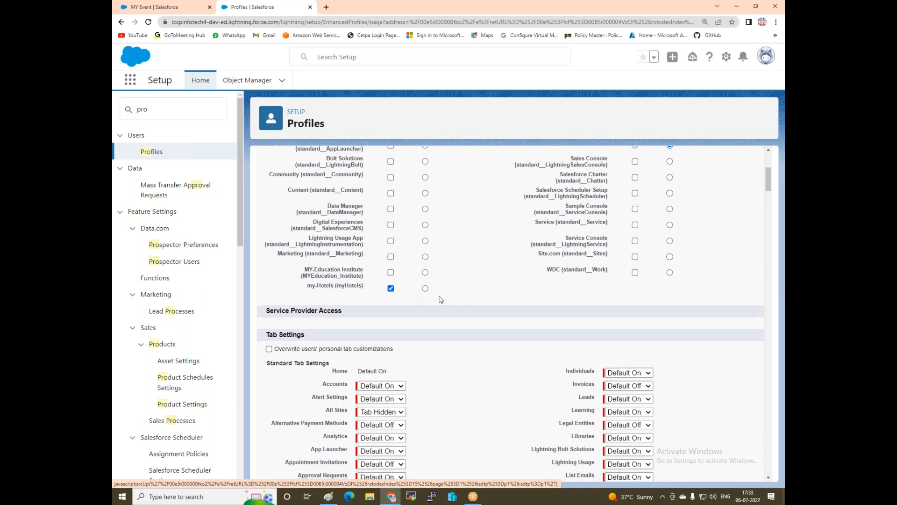
Grant the profile Read, Create, Edit, Delete, View All and Modify All access to the MY Event object and save it.
{"action": "scroll", "coordinate": [439, 299], "scroll_direction": "down", "scroll_amount": 20}
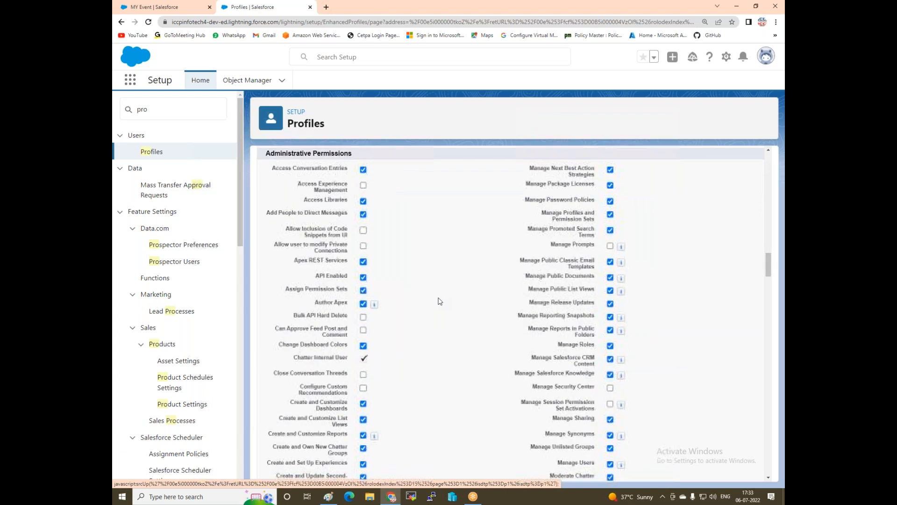
{"action": "scroll", "coordinate": [439, 301], "scroll_direction": "down", "scroll_amount": 15}
{"action": "scroll", "coordinate": [439, 289], "scroll_direction": "down", "scroll_amount": 18}
{"action": "scroll", "coordinate": [419, 324], "scroll_direction": "down", "scroll_amount": 12}
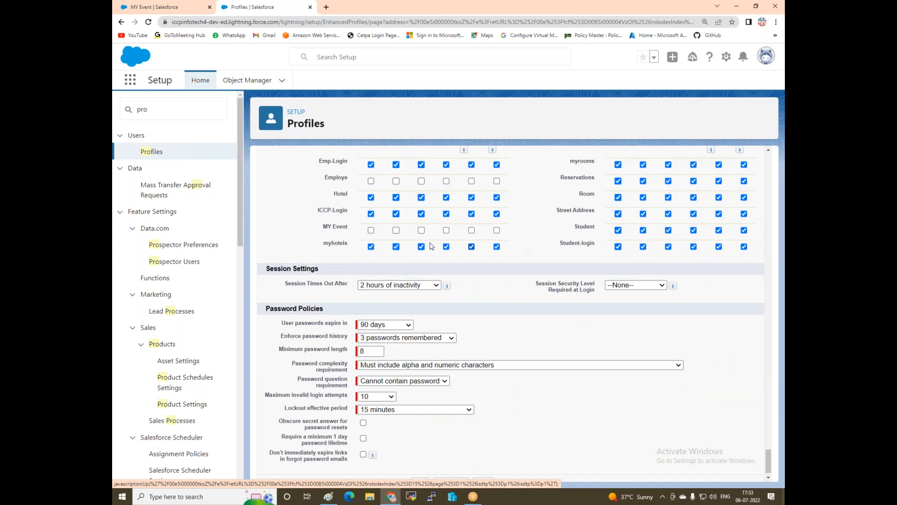
{"action": "left_click", "coordinate": [496, 230]}
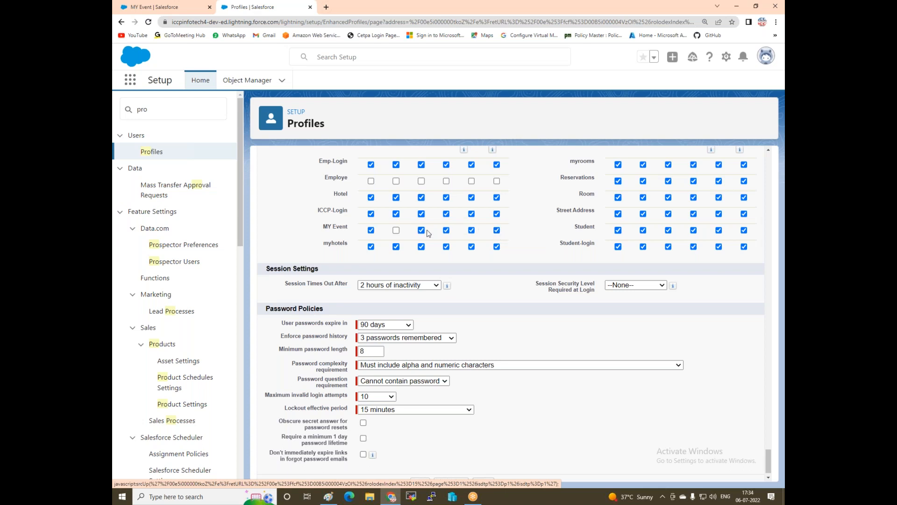
{"action": "left_click", "coordinate": [397, 230]}
{"action": "scroll", "coordinate": [457, 444], "scroll_direction": "down", "scroll_amount": 1}
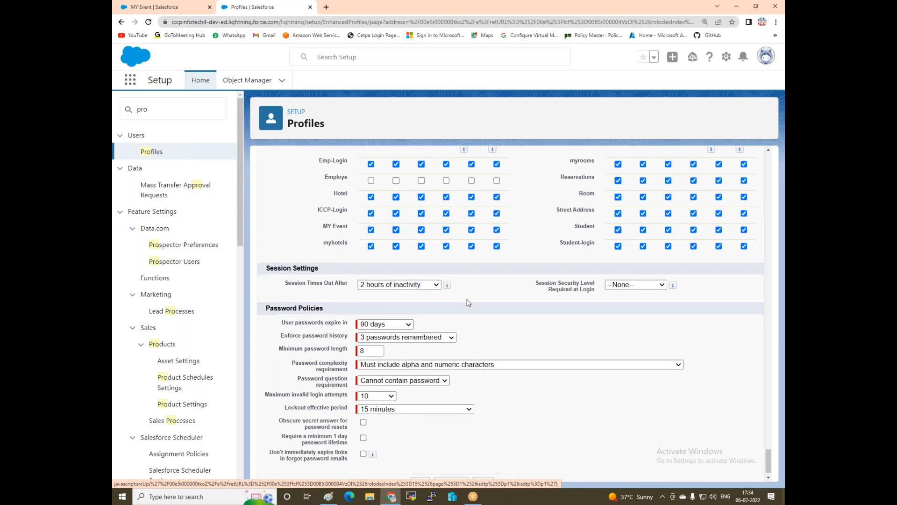
{"action": "left_click", "coordinate": [456, 467]}
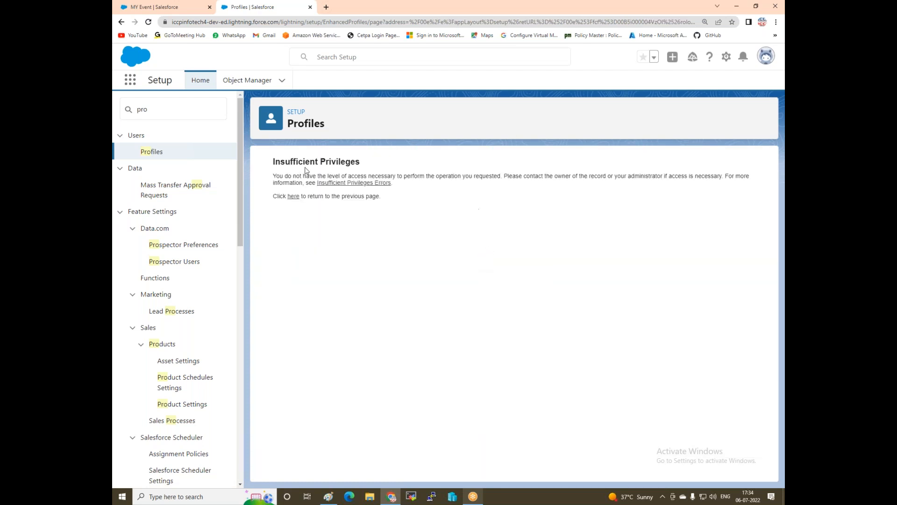
Reopen the Project1-Ast-system-admin profile for editing, check its MY Event object permissions, and save it again.
{"action": "left_click", "coordinate": [150, 153]}
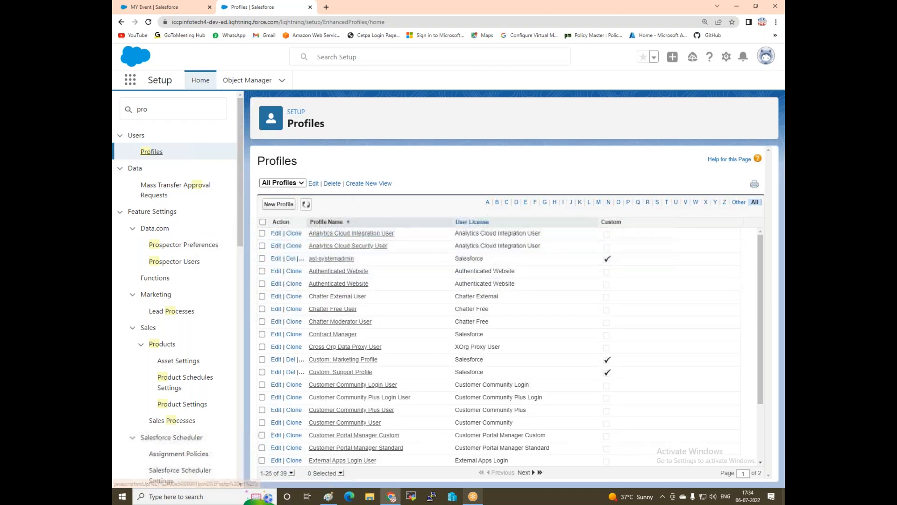
{"action": "left_click", "coordinate": [629, 203]}
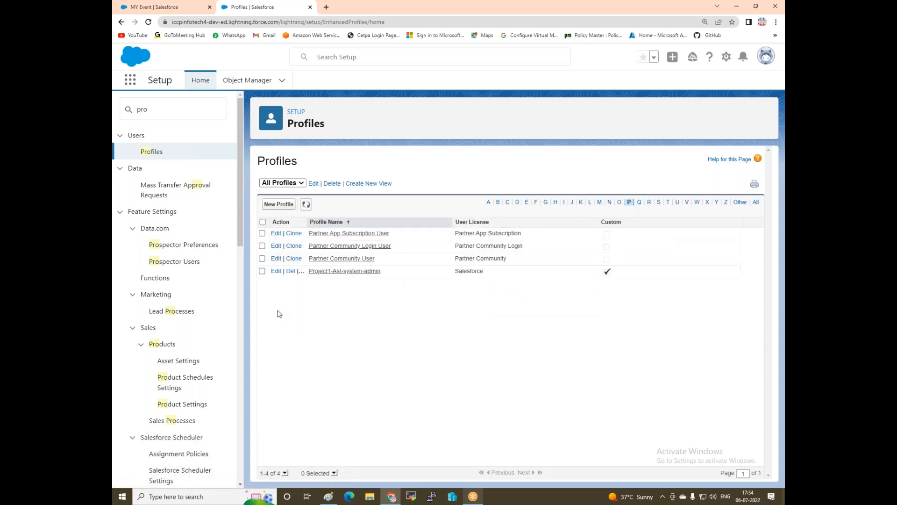
{"action": "left_click", "coordinate": [276, 275]}
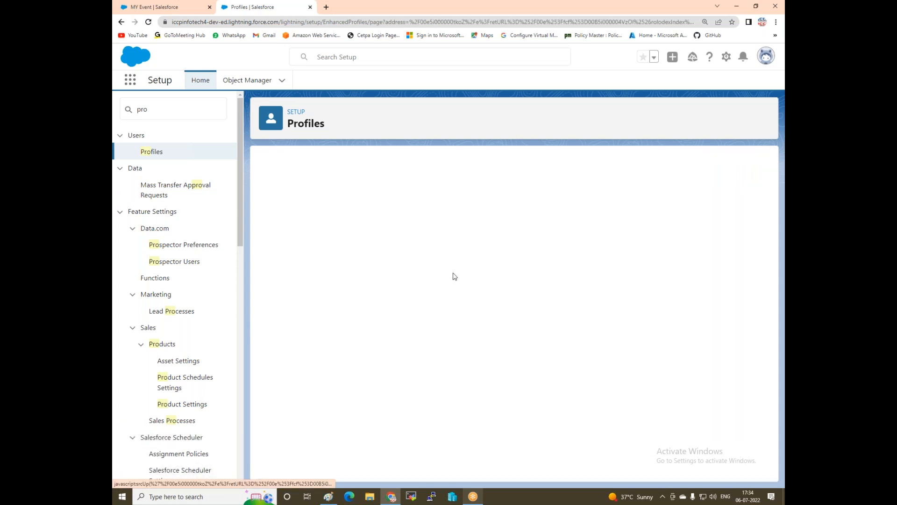
{"action": "scroll", "coordinate": [453, 275], "scroll_direction": "down", "scroll_amount": 20}
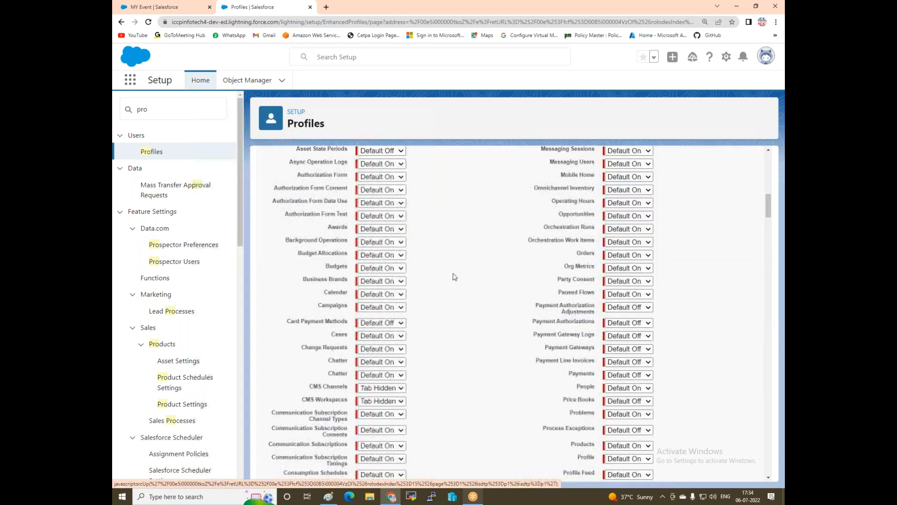
{"action": "scroll", "coordinate": [456, 274], "scroll_direction": "down", "scroll_amount": 20}
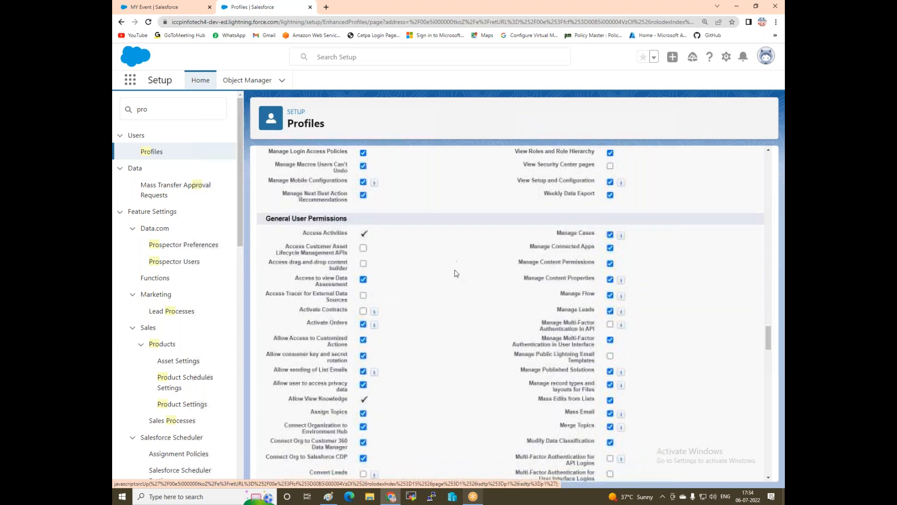
{"action": "scroll", "coordinate": [456, 273], "scroll_direction": "down", "scroll_amount": 20}
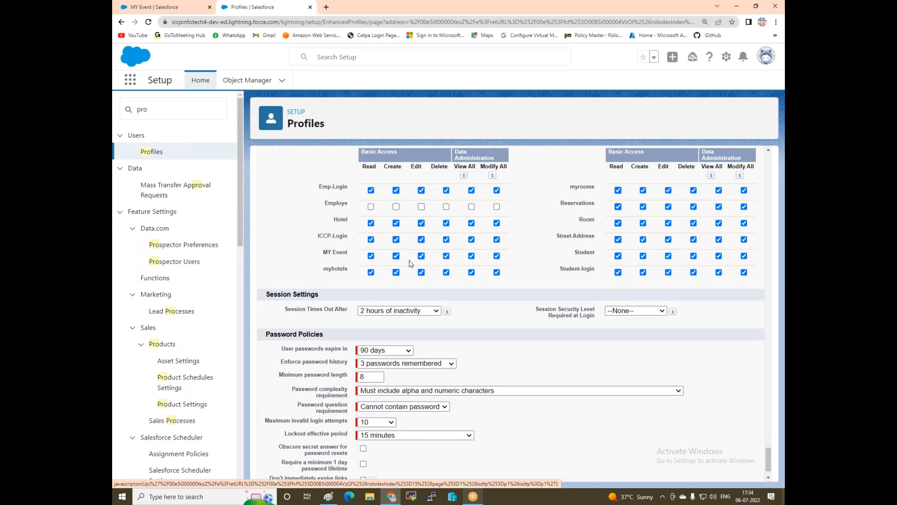
{"action": "scroll", "coordinate": [242, 220], "scroll_direction": "down", "scroll_amount": 4}
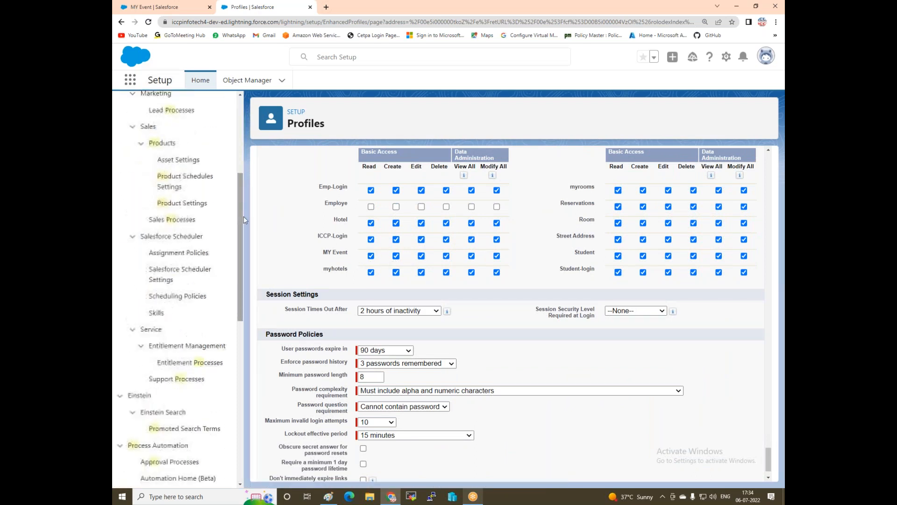
{"action": "scroll", "coordinate": [241, 220], "scroll_direction": "down", "scroll_amount": 1}
{"action": "scroll", "coordinate": [406, 420], "scroll_direction": "down", "scroll_amount": 1}
{"action": "left_click", "coordinate": [421, 467]}
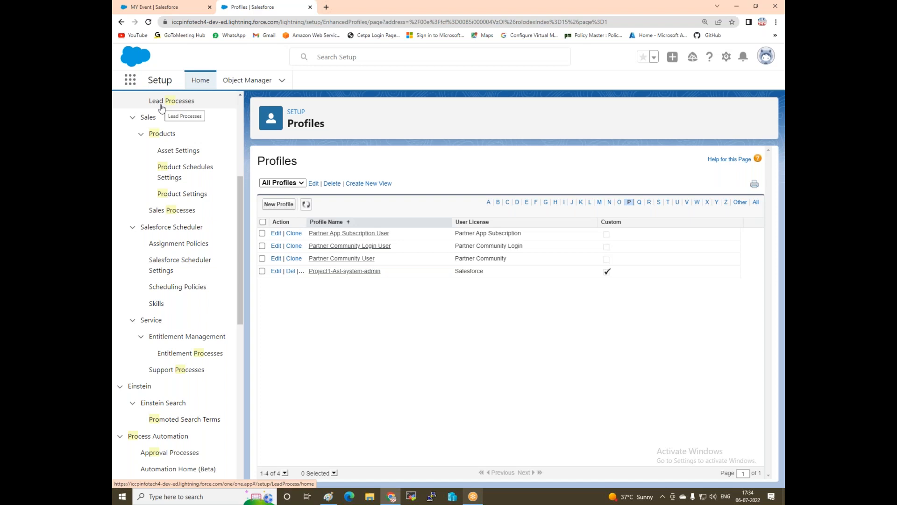
Switch to Microsoft Edge, go to login.salesforce.com and log in with the prefilled credentials.
{"action": "left_click", "coordinate": [348, 498]}
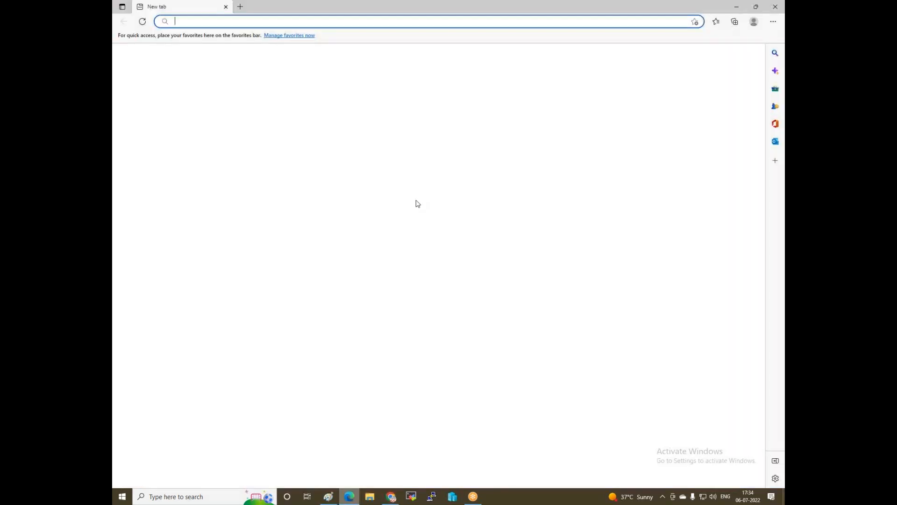
{"action": "type", "text": "login.salesforce.com"}
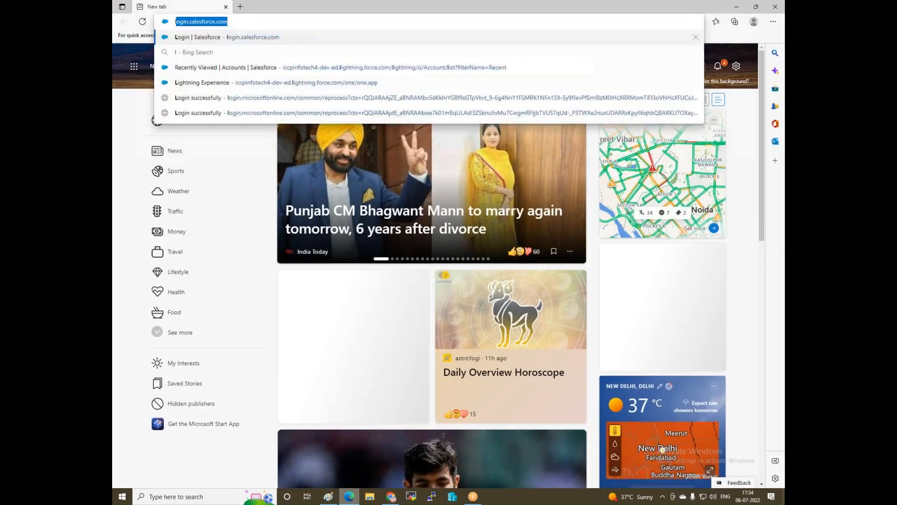
{"action": "key", "text": "Return"}
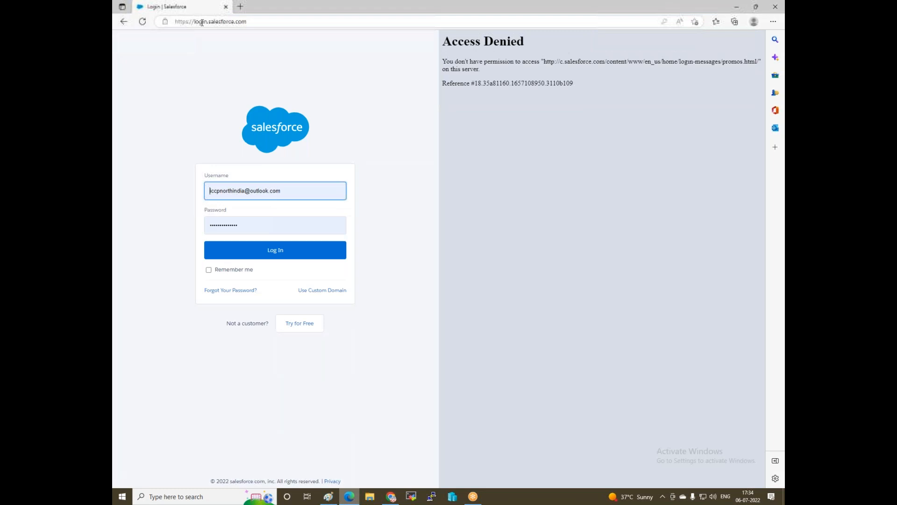
{"action": "left_click", "coordinate": [250, 249]}
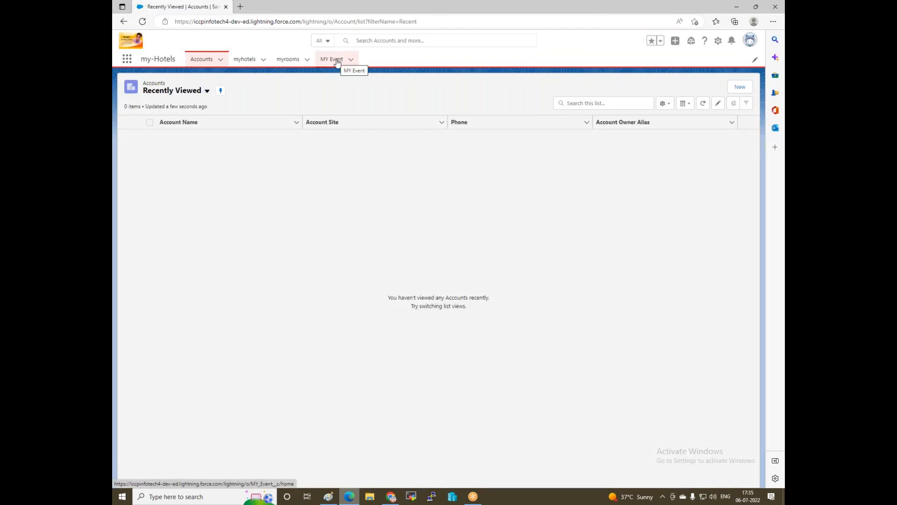
View the MY Event tab in the my-Hotels app, inspect its new record form, and close the form without saving.
{"action": "left_click", "coordinate": [336, 62]}
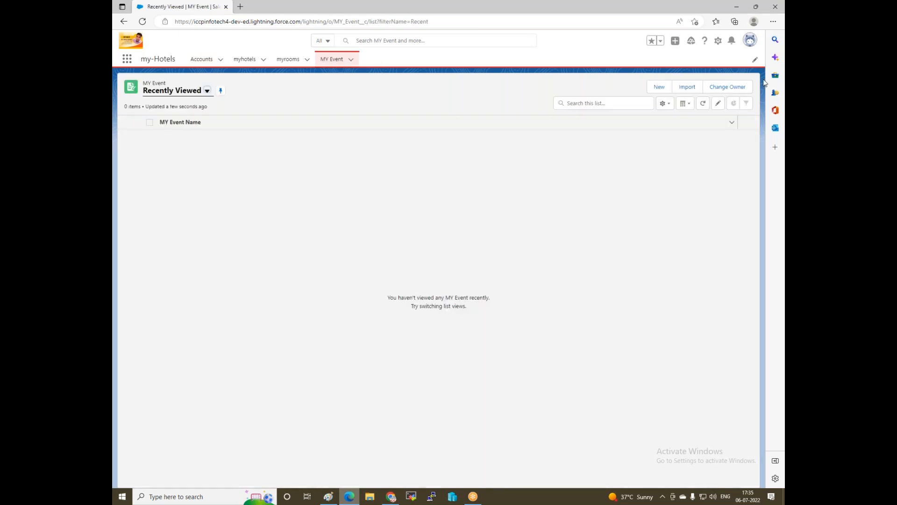
{"action": "left_click", "coordinate": [654, 90]}
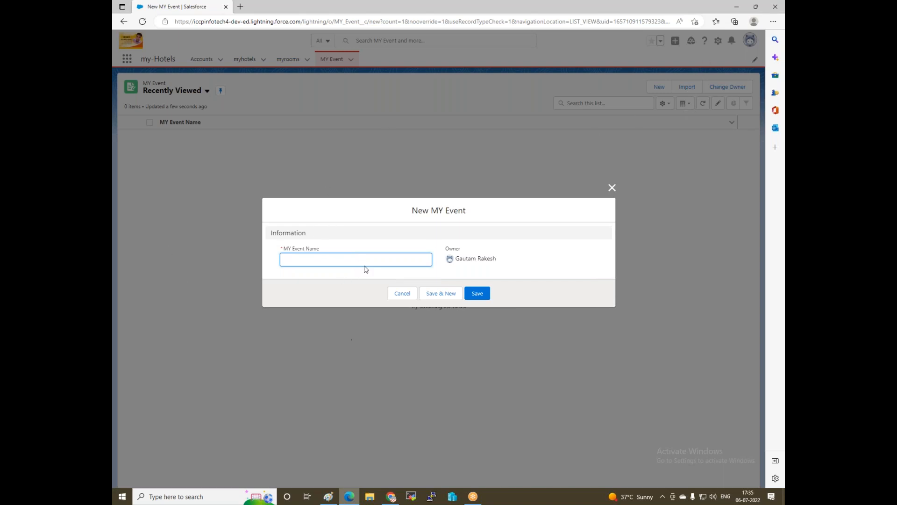
{"action": "left_click", "coordinate": [612, 188]}
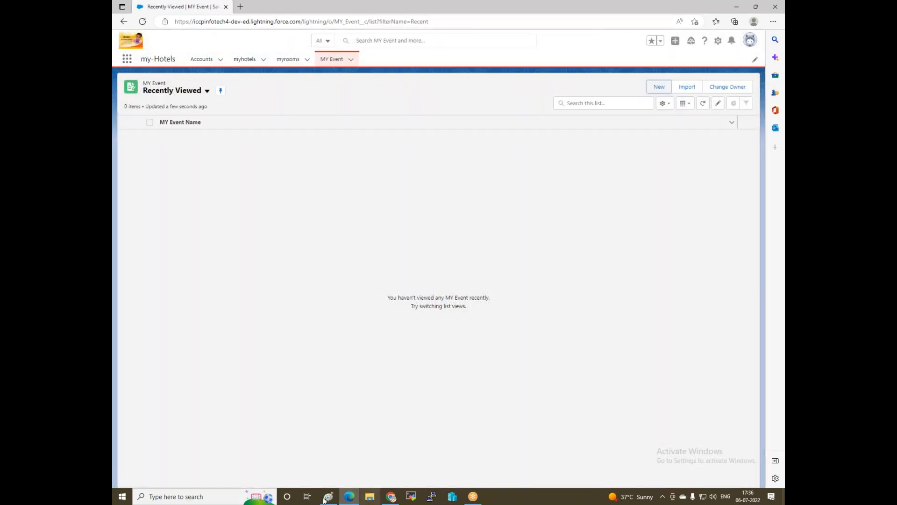
Return to Setup in Chrome, search the Object Manager for "my", and open MY Event's fields and relationships.
{"action": "left_click", "coordinate": [391, 496]}
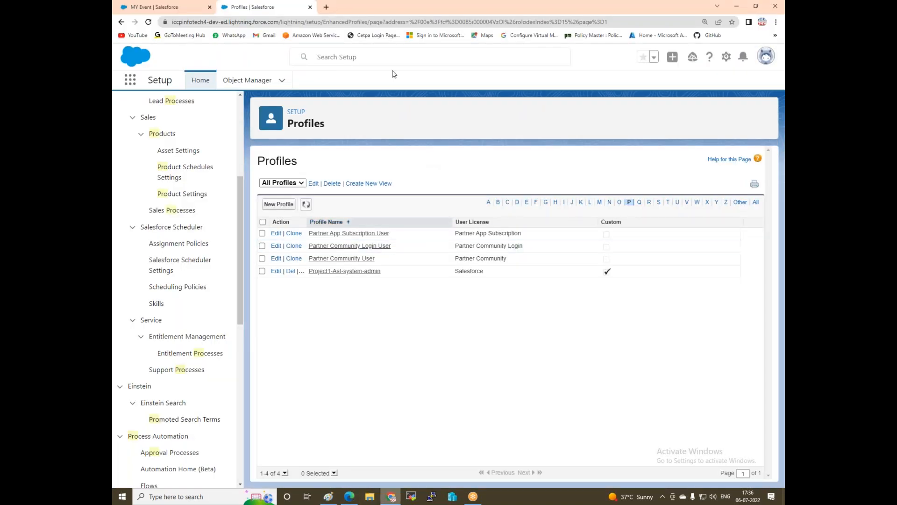
{"action": "left_click", "coordinate": [251, 83]}
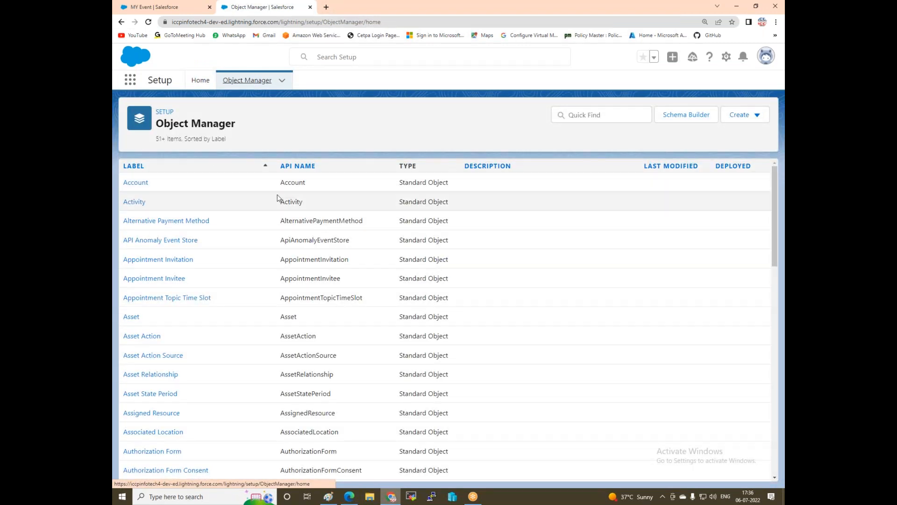
{"action": "left_click", "coordinate": [585, 119]}
{"action": "type", "text": "my"}
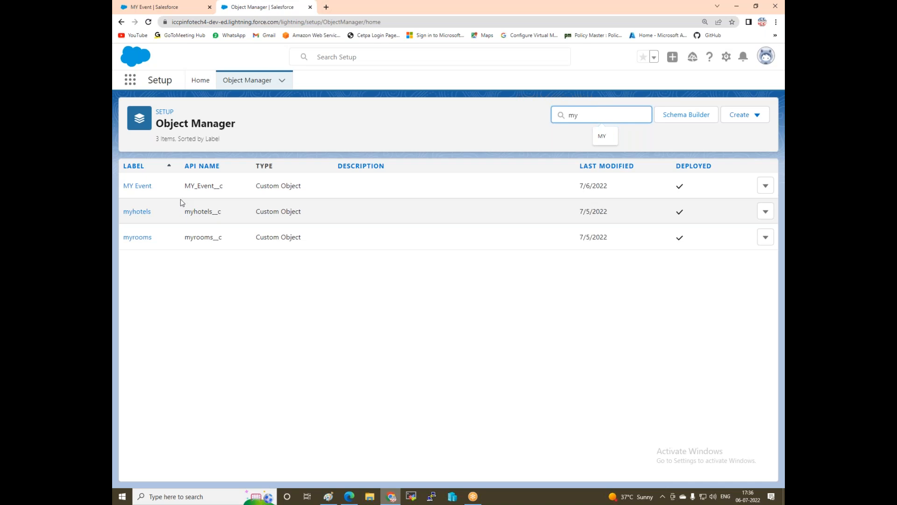
{"action": "left_click", "coordinate": [136, 186]}
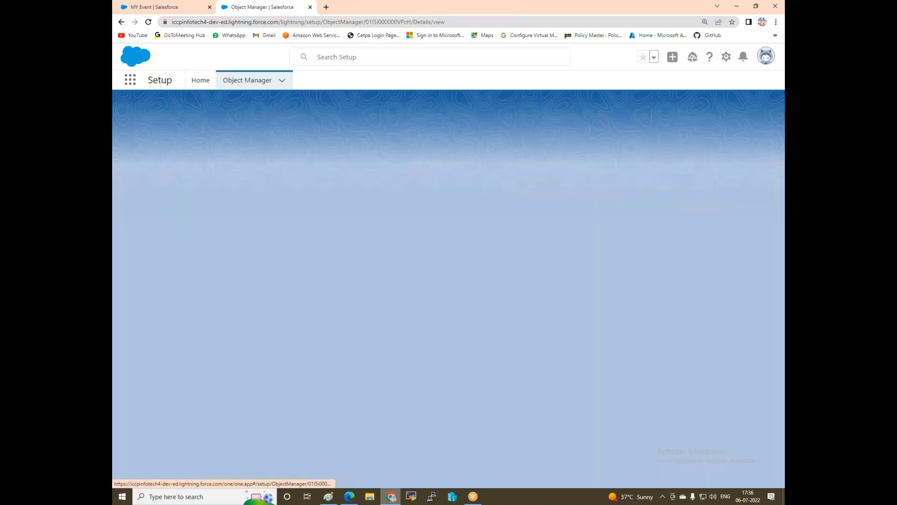
{"action": "left_click", "coordinate": [151, 185]}
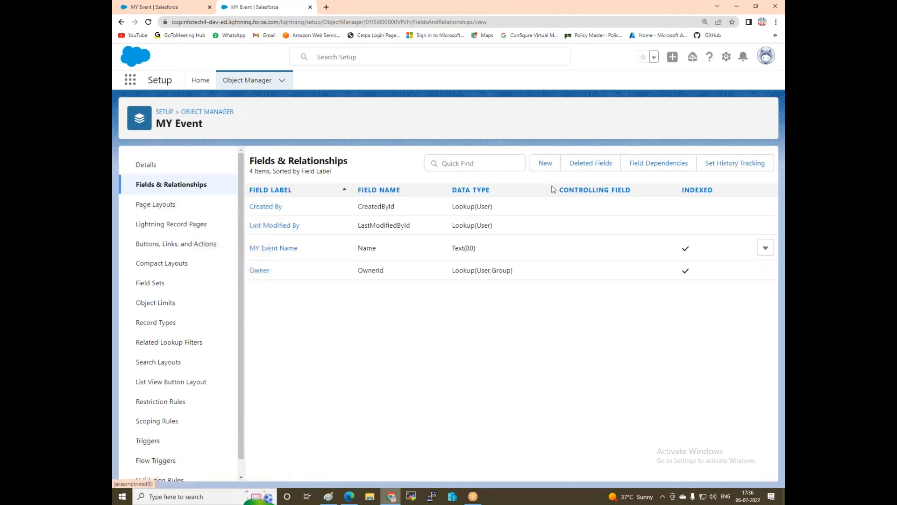
Start a new custom field on MY Event with the Number data type and proceed to its details.
{"action": "left_click", "coordinate": [543, 165]}
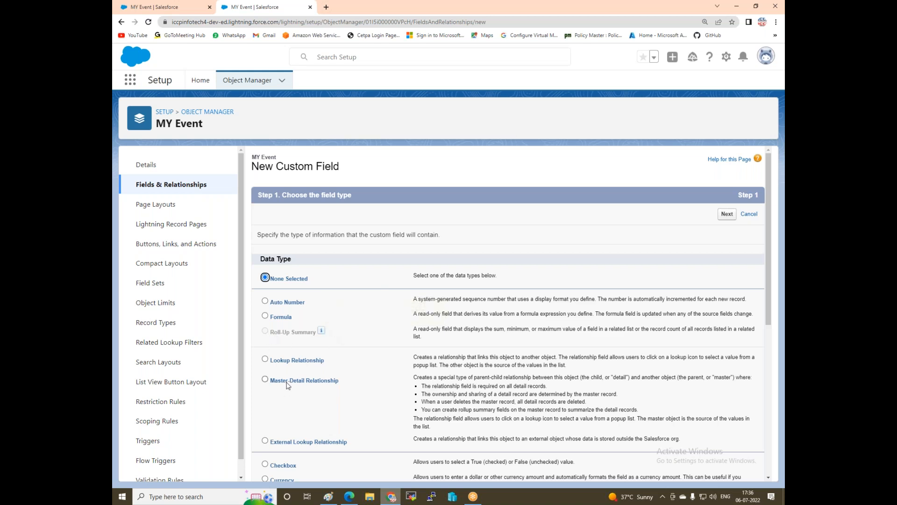
{"action": "scroll", "coordinate": [287, 384], "scroll_direction": "down", "scroll_amount": 2}
{"action": "scroll", "coordinate": [287, 384], "scroll_direction": "down", "scroll_amount": 4}
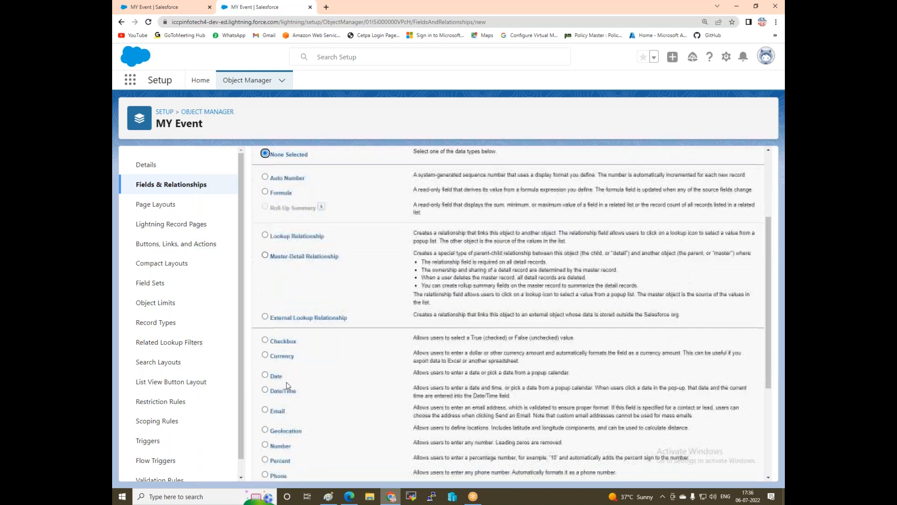
{"action": "left_click", "coordinate": [265, 317]}
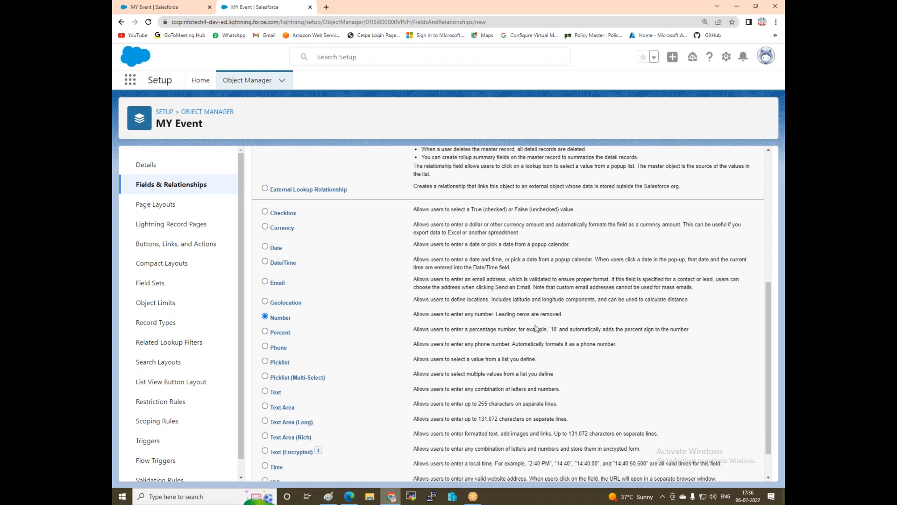
{"action": "scroll", "coordinate": [535, 328], "scroll_direction": "down", "scroll_amount": 2}
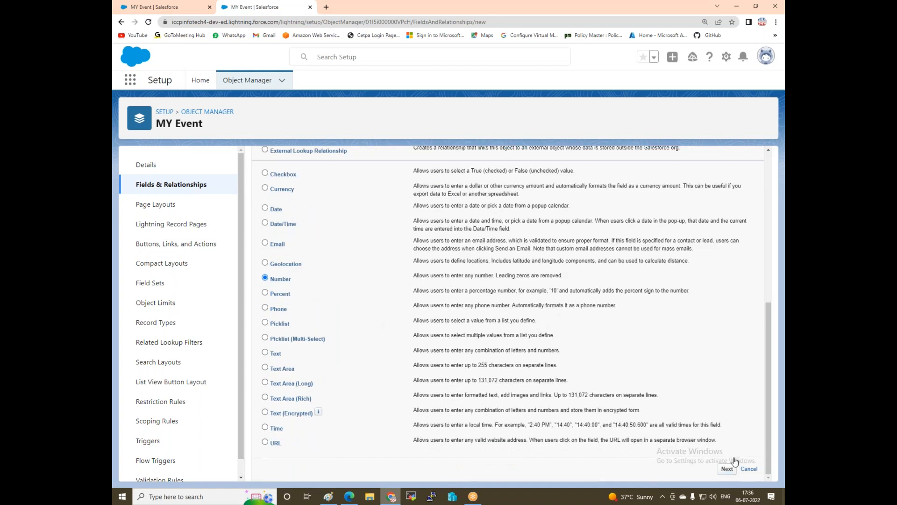
{"action": "left_click", "coordinate": [732, 465]}
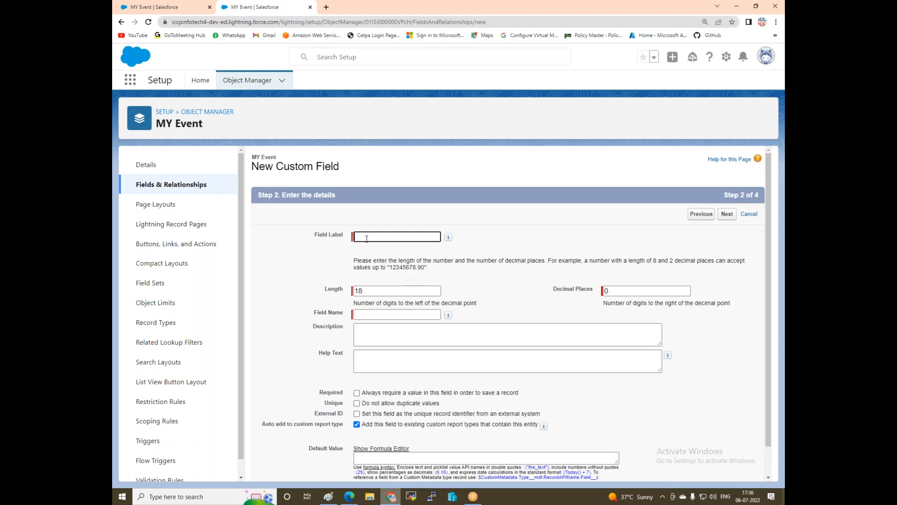
Label the number field Max-Registration, set its length to 10, and proceed to field-level security.
{"action": "left_click", "coordinate": [367, 239]}
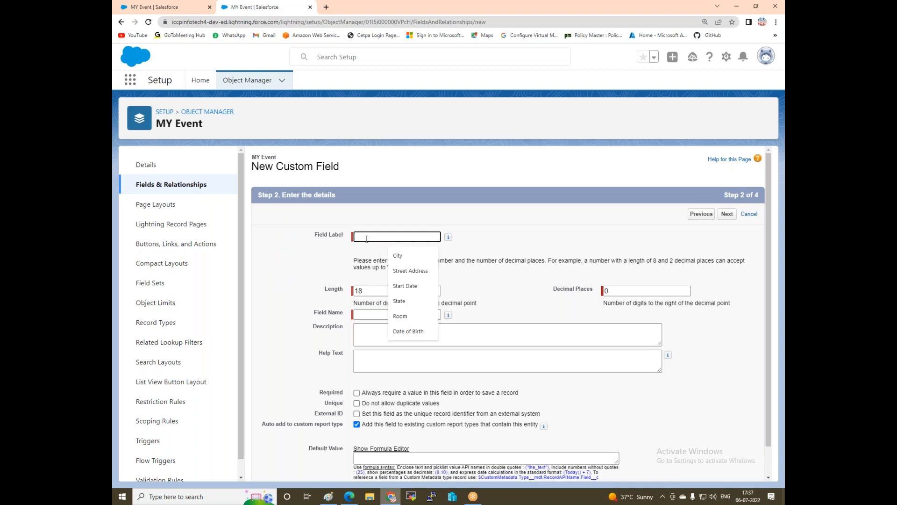
{"action": "type", "text": "M"}
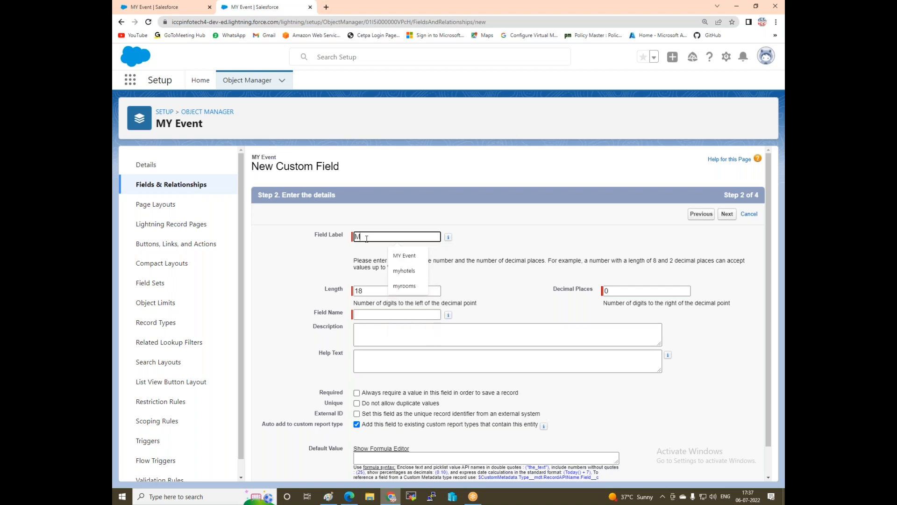
{"action": "type", "text": "ax-"}
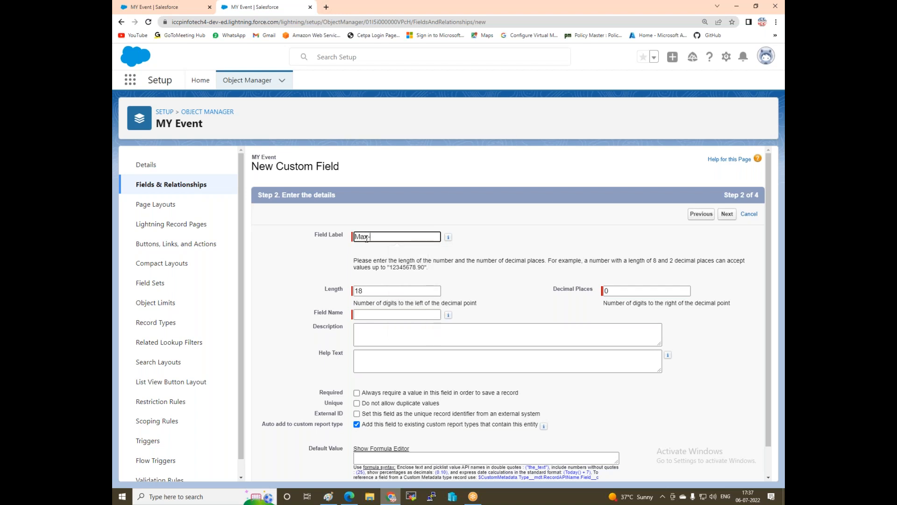
{"action": "type", "text": "Registration"}
{"action": "left_click", "coordinate": [375, 291]}
{"action": "key", "text": "BackSpace"}
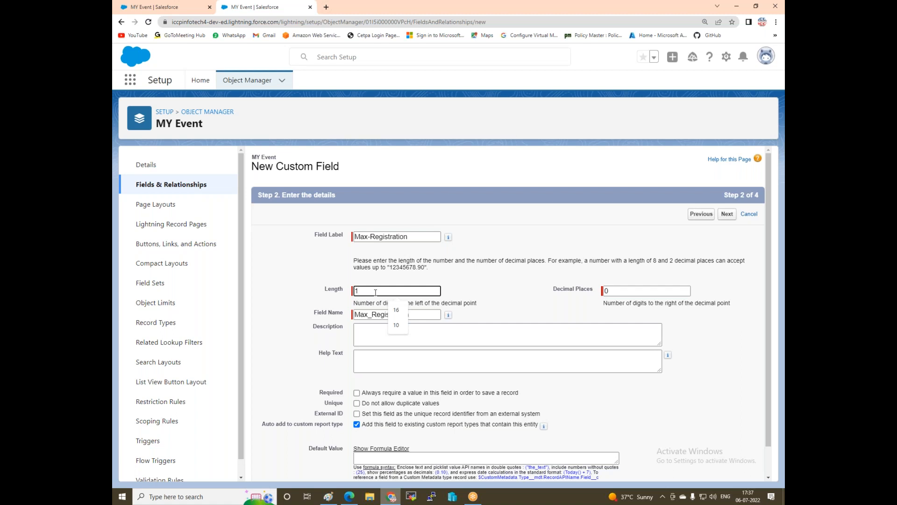
{"action": "type", "text": "0"}
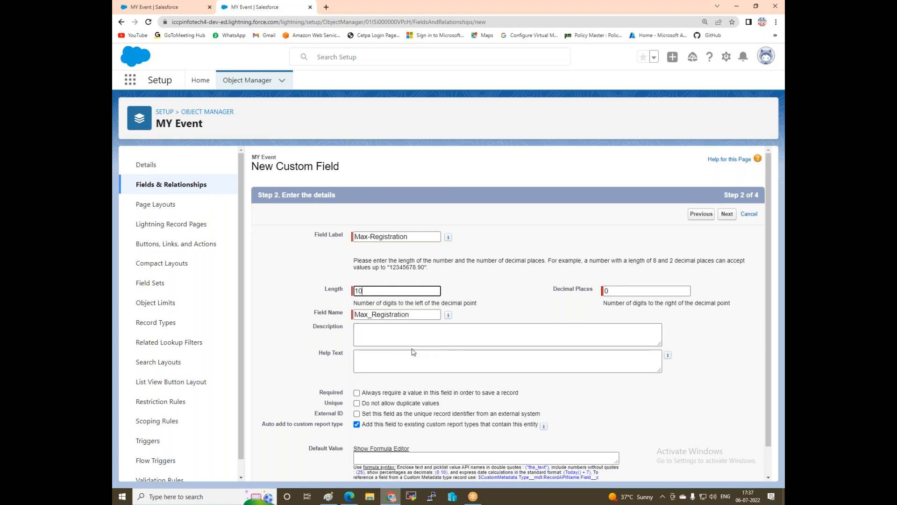
{"action": "left_click", "coordinate": [380, 335]}
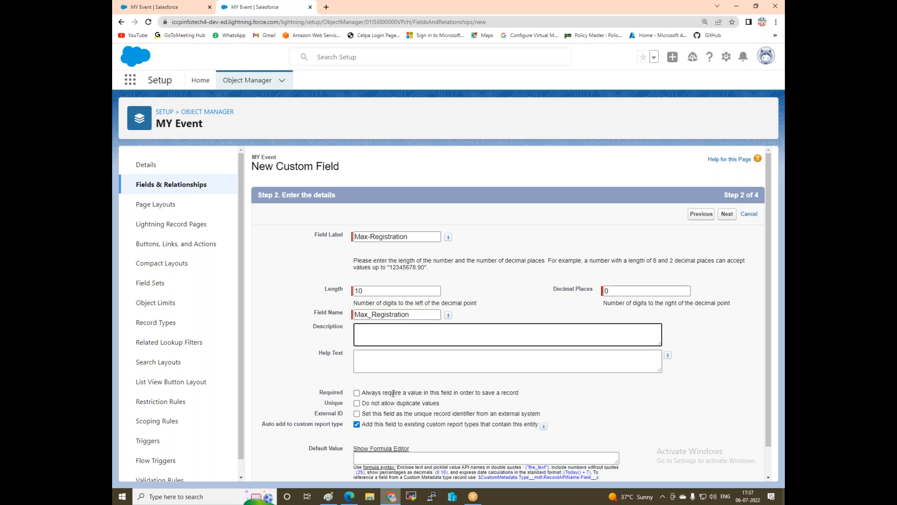
{"action": "scroll", "coordinate": [391, 413], "scroll_direction": "down", "scroll_amount": 2}
{"action": "left_click", "coordinate": [727, 469]}
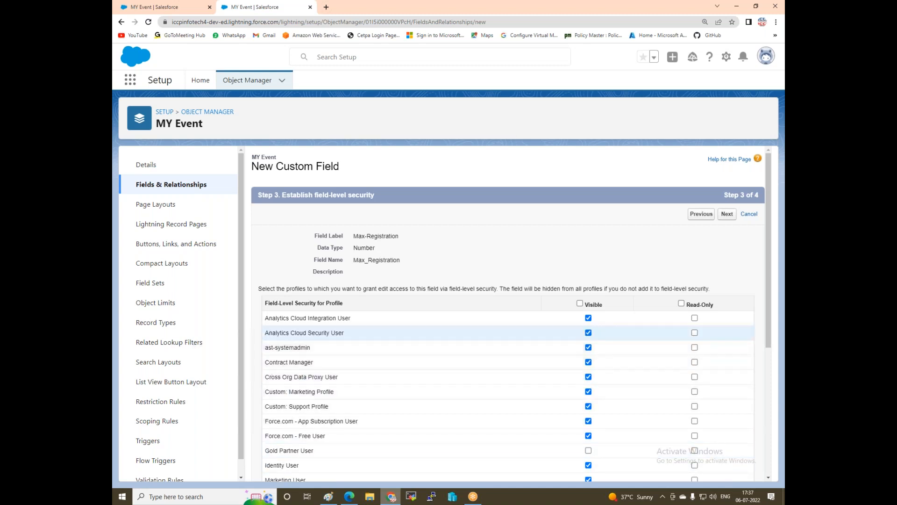
Accept the default profile visibility and MY Event Layout for Max-Registration, and save the field.
{"action": "scroll", "coordinate": [343, 280], "scroll_direction": "down", "scroll_amount": 2}
{"action": "scroll", "coordinate": [373, 276], "scroll_direction": "down", "scroll_amount": 3}
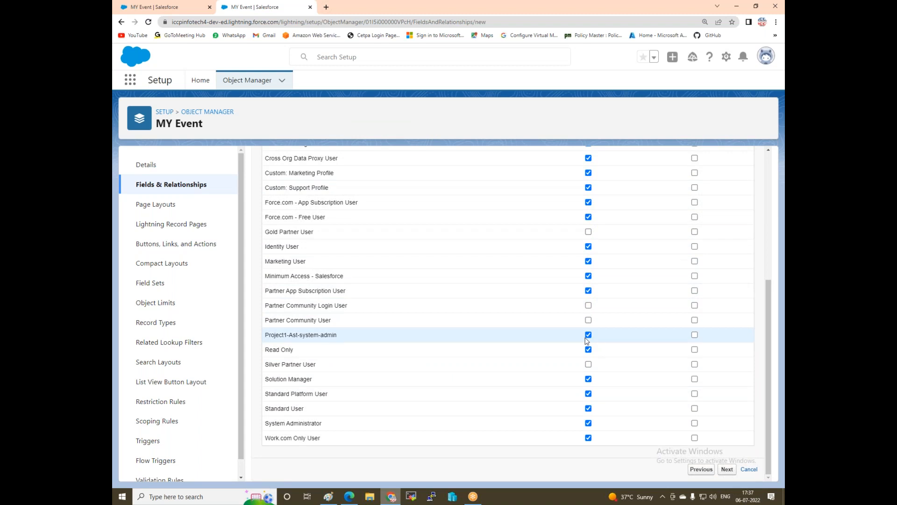
{"action": "left_click", "coordinate": [727, 470]}
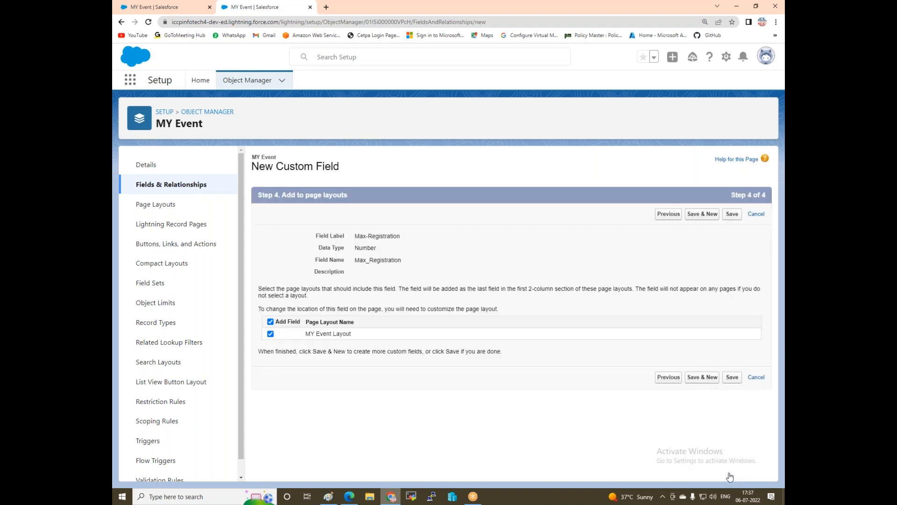
{"action": "left_click", "coordinate": [732, 378]}
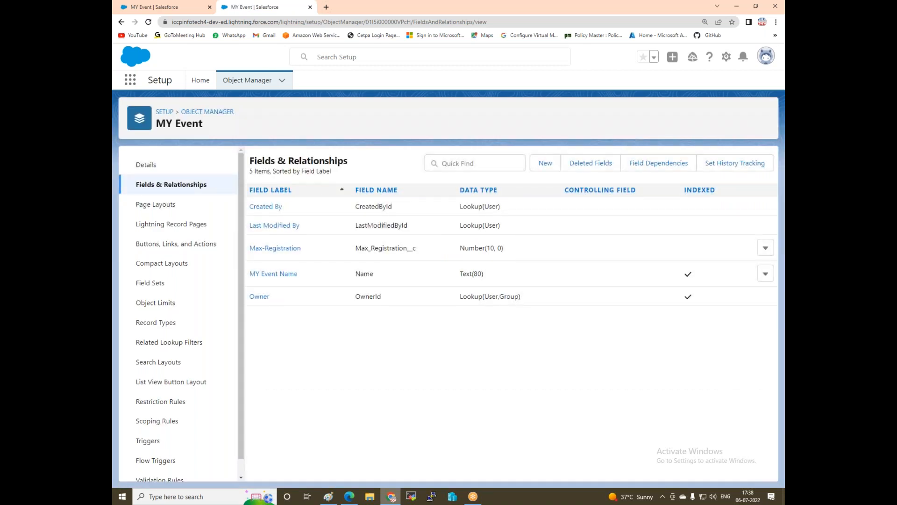
Start another custom field on MY Event with the Date/Time data type and proceed to its details.
{"action": "left_click", "coordinate": [545, 166]}
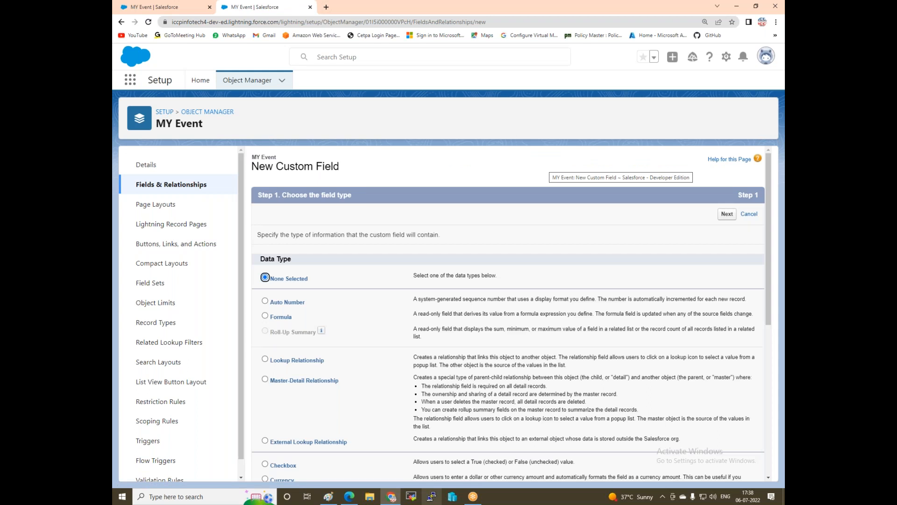
{"action": "scroll", "coordinate": [269, 317], "scroll_direction": "down", "scroll_amount": 3}
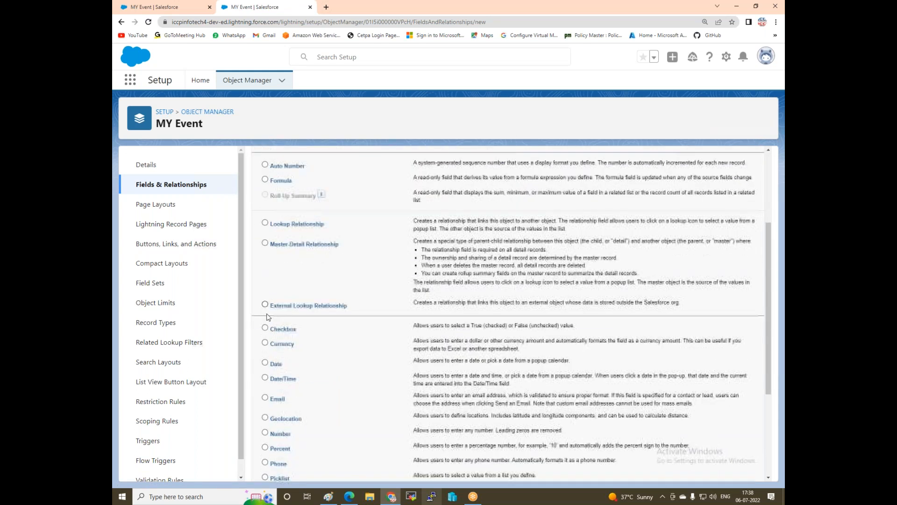
{"action": "scroll", "coordinate": [268, 317], "scroll_direction": "down", "scroll_amount": 2}
{"action": "left_click", "coordinate": [265, 303]}
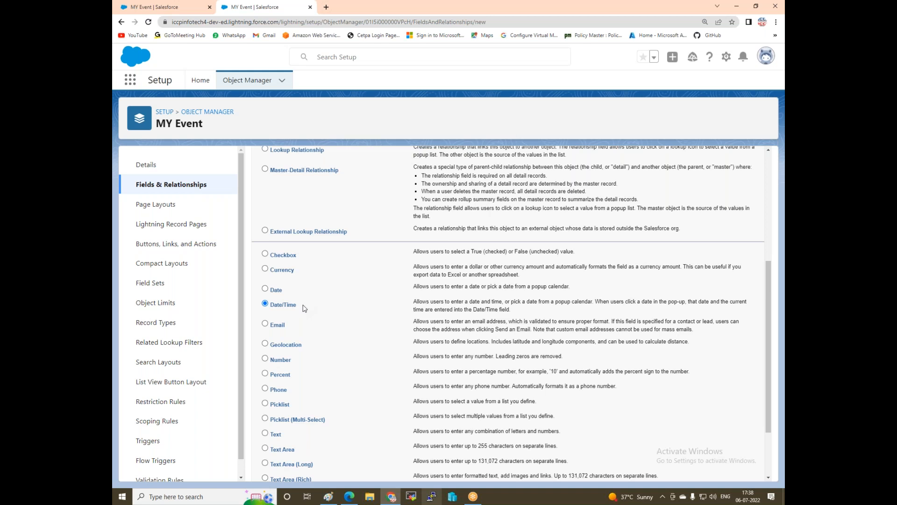
{"action": "scroll", "coordinate": [561, 366], "scroll_direction": "down", "scroll_amount": 2}
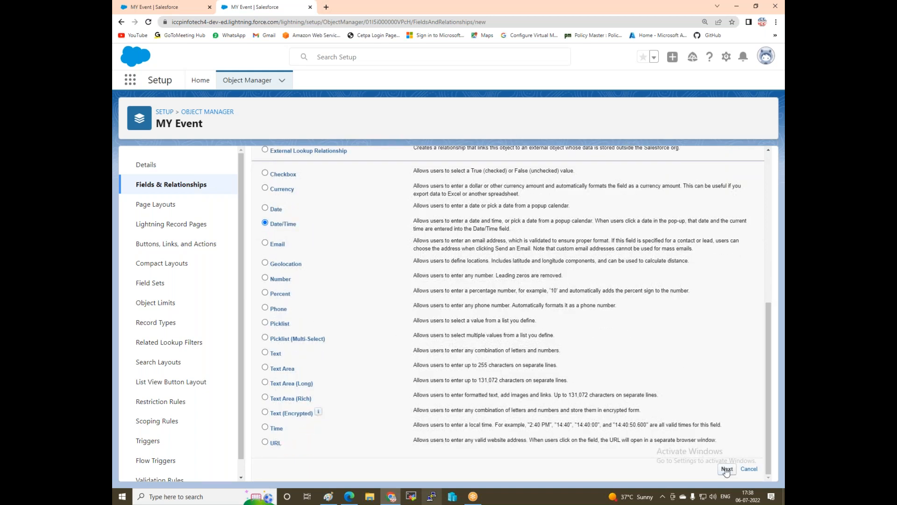
{"action": "left_click", "coordinate": [727, 469]}
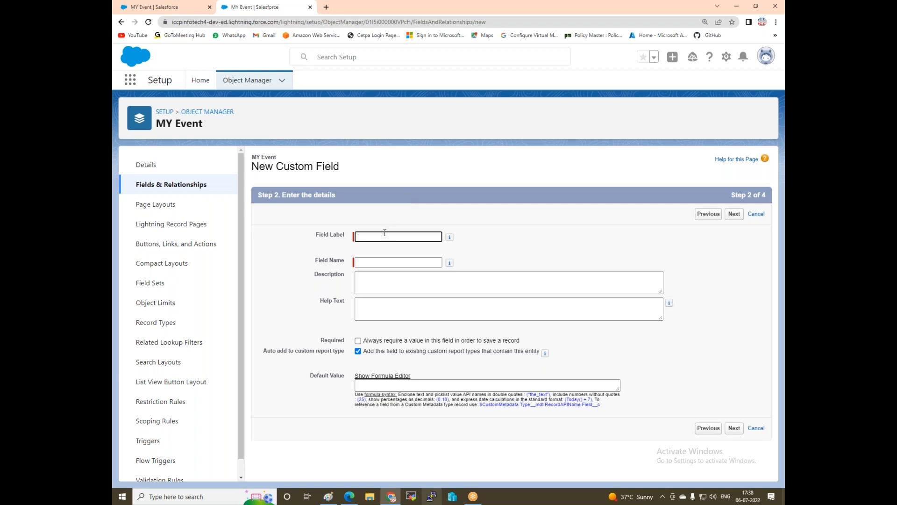
Label the field Start Date with the field name Start_Date, make it required, and proceed to field-level security.
{"action": "type", "text": "Start Date"}
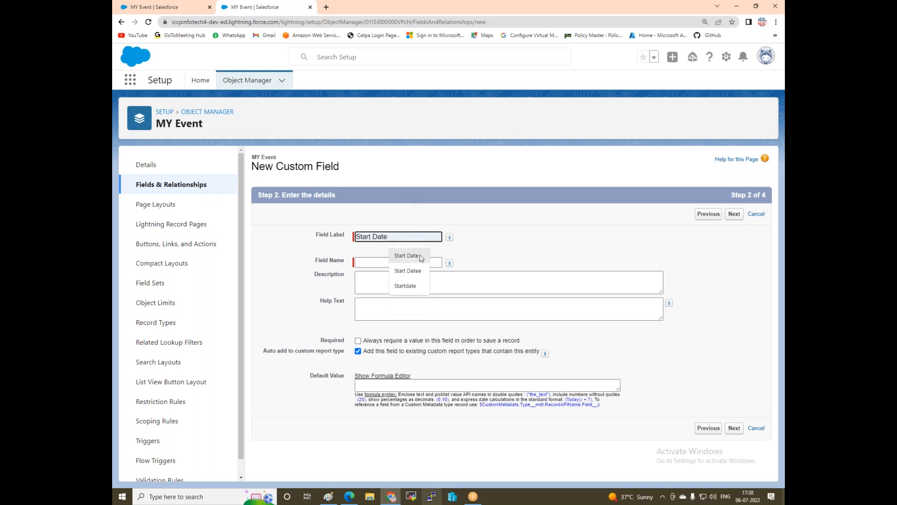
{"action": "left_click", "coordinate": [406, 255]}
{"action": "left_click", "coordinate": [407, 258]}
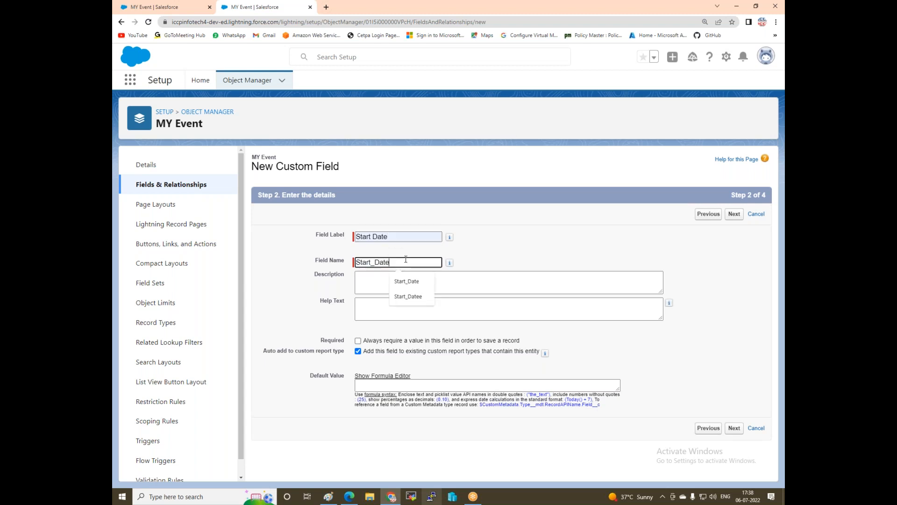
{"action": "key", "text": "Tab"}
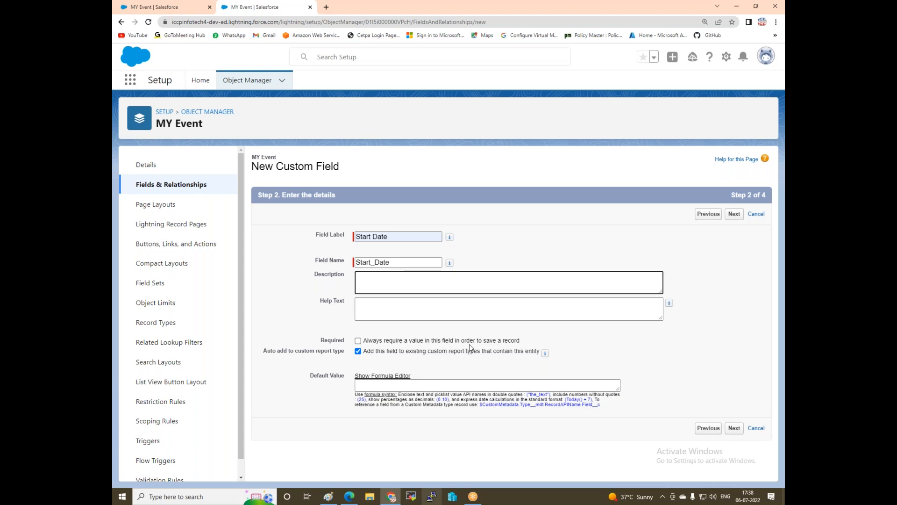
{"action": "left_click", "coordinate": [359, 340]}
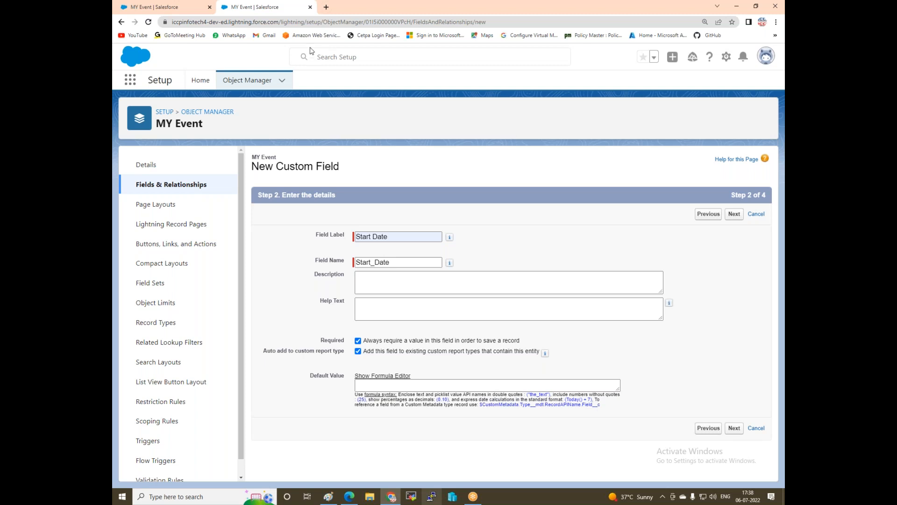
{"action": "left_click", "coordinate": [734, 429]}
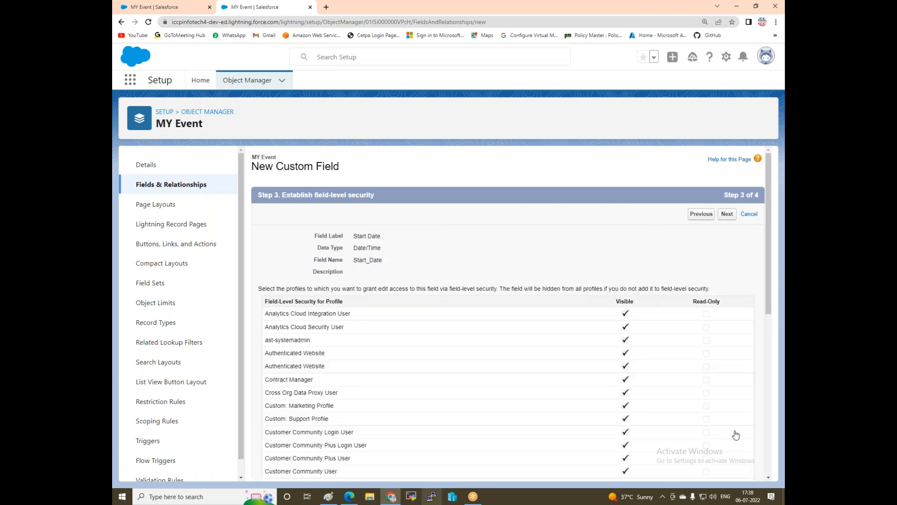
Keep the preset field-level security and page layout for Start Date, and save the field.
{"action": "scroll", "coordinate": [537, 274], "scroll_direction": "down", "scroll_amount": 3}
{"action": "scroll", "coordinate": [580, 385], "scroll_direction": "down", "scroll_amount": 5}
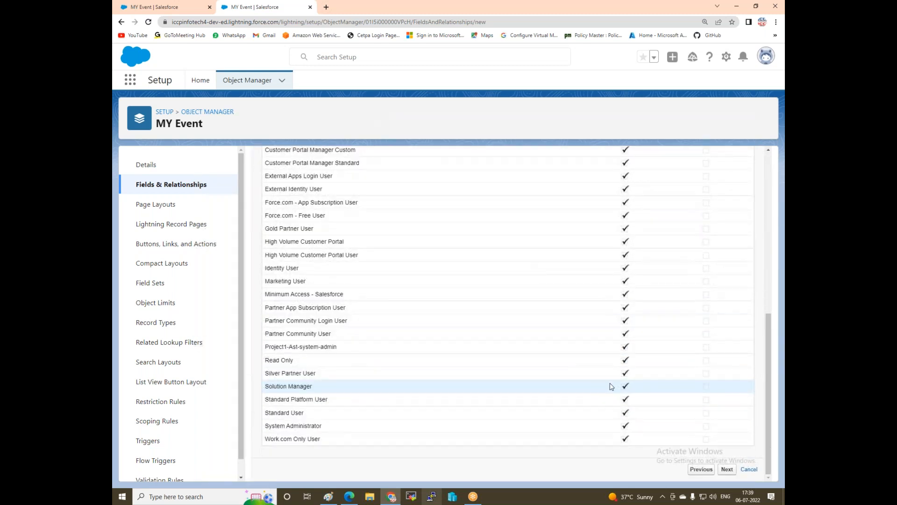
{"action": "left_click", "coordinate": [727, 469]}
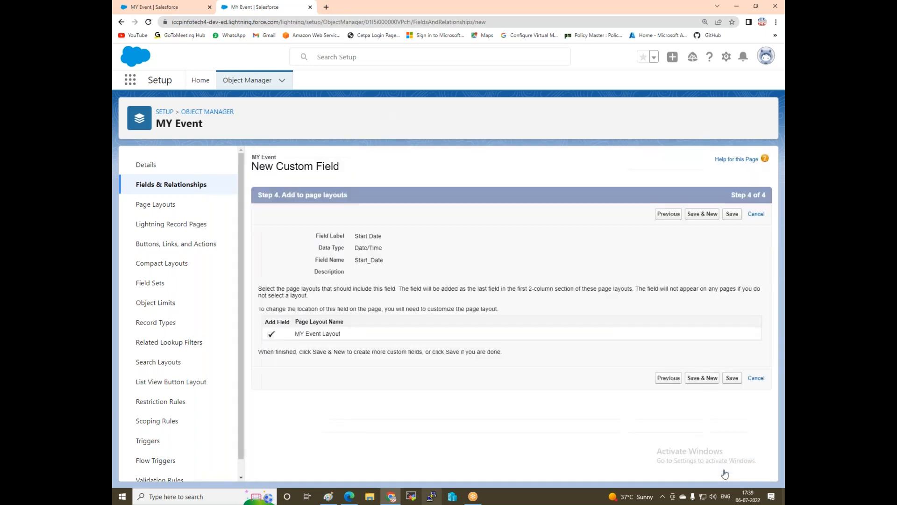
{"action": "left_click", "coordinate": [732, 378]}
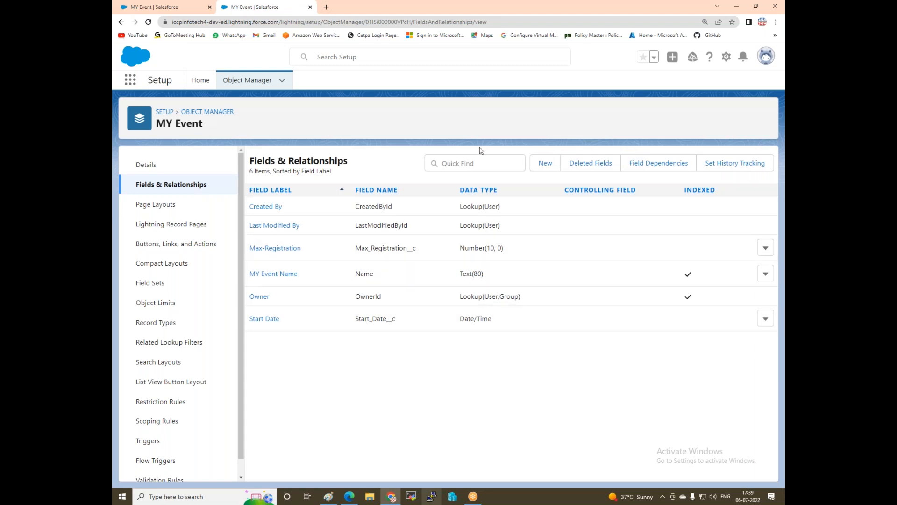
Start a second Date/Time custom field on MY Event, after Start Date, and proceed to its details.
{"action": "left_click", "coordinate": [545, 164]}
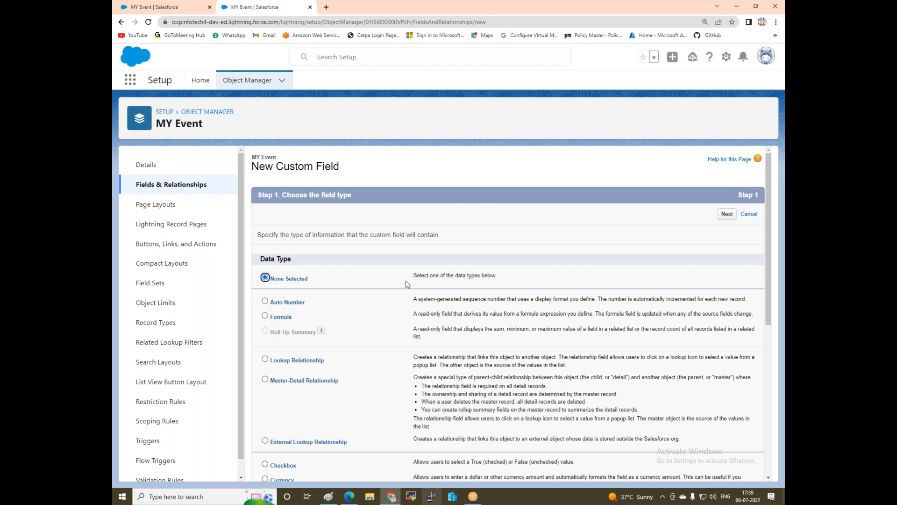
{"action": "scroll", "coordinate": [299, 359], "scroll_direction": "down", "scroll_amount": 3}
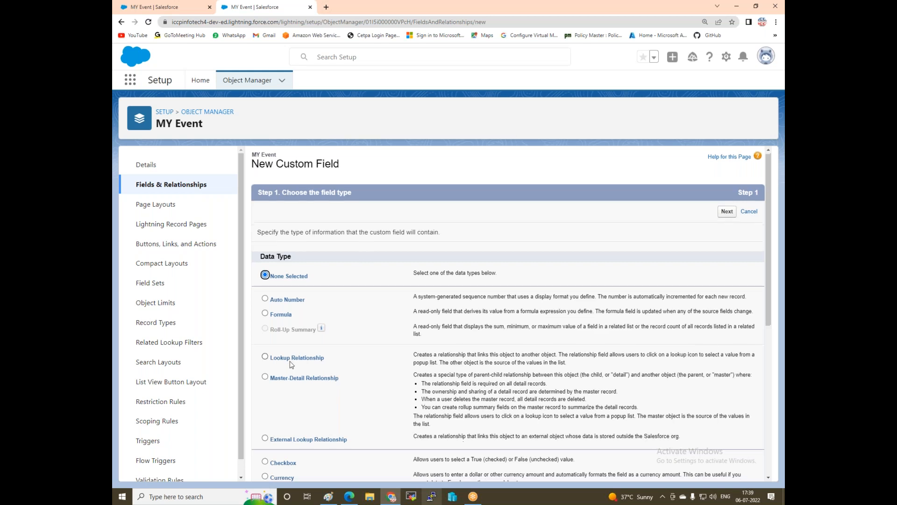
{"action": "left_click", "coordinate": [266, 345]}
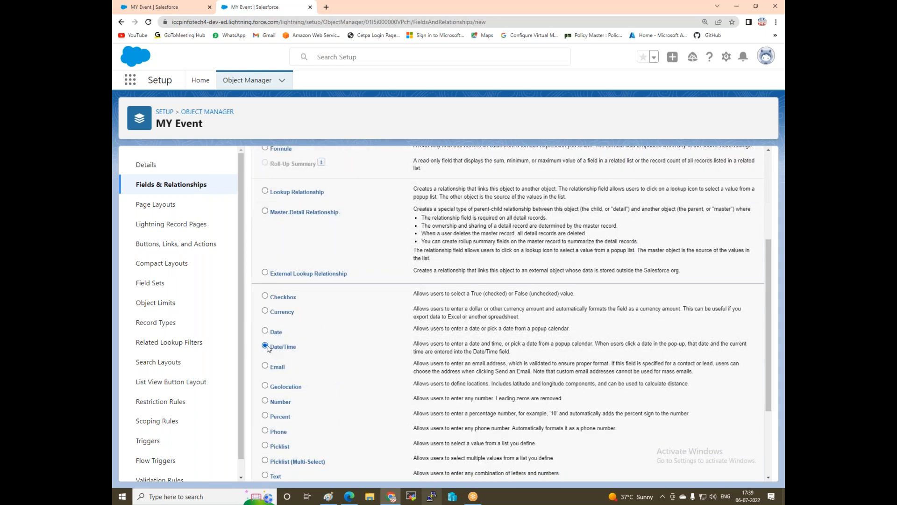
{"action": "scroll", "coordinate": [433, 348], "scroll_direction": "down", "scroll_amount": 3}
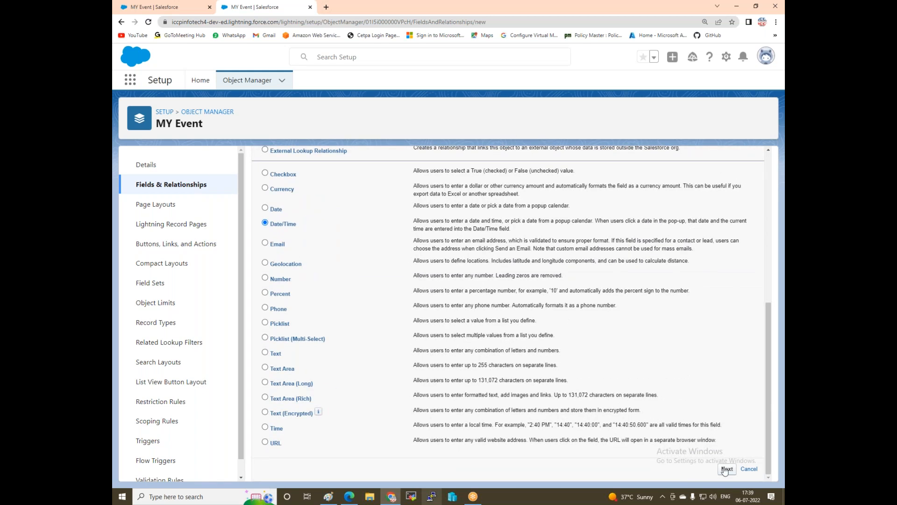
{"action": "left_click", "coordinate": [726, 468]}
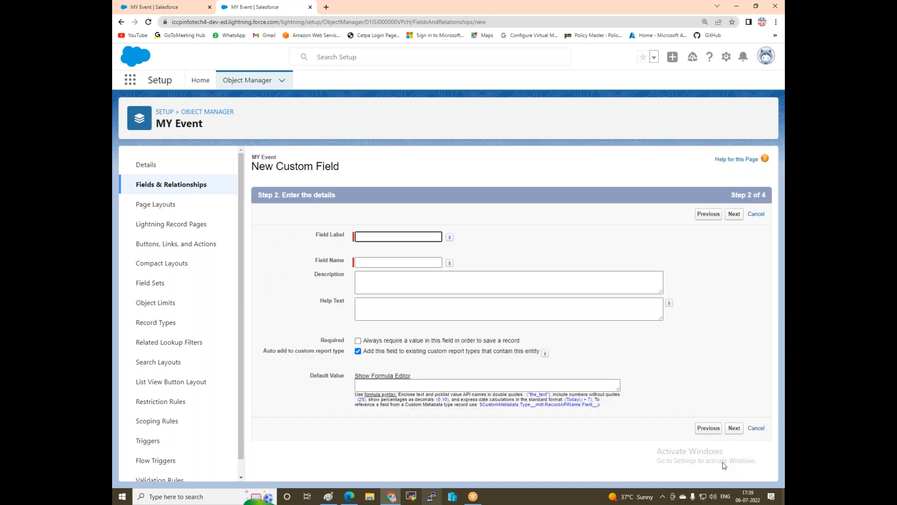
Label the field End date with the field name End_date, leave it optional, and proceed to field-level security.
{"action": "left_click", "coordinate": [369, 237]}
{"action": "type", "text": "End DATE"}
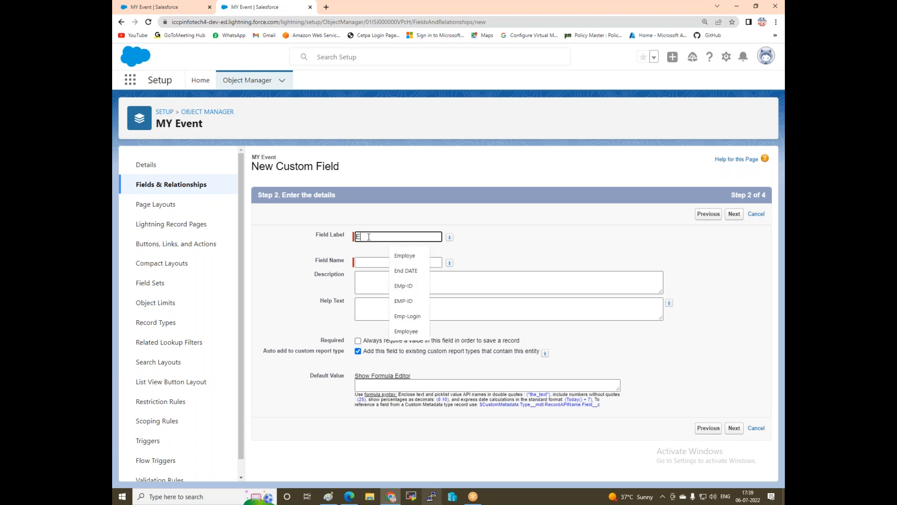
{"action": "left_click", "coordinate": [409, 271]}
{"action": "key", "text": "BackSpace"}
{"action": "key", "text": "BackSpace"}
{"action": "key", "text": "BackSpace"}
{"action": "key", "text": "BackSpace"}
{"action": "key", "text": "BackSpace"}
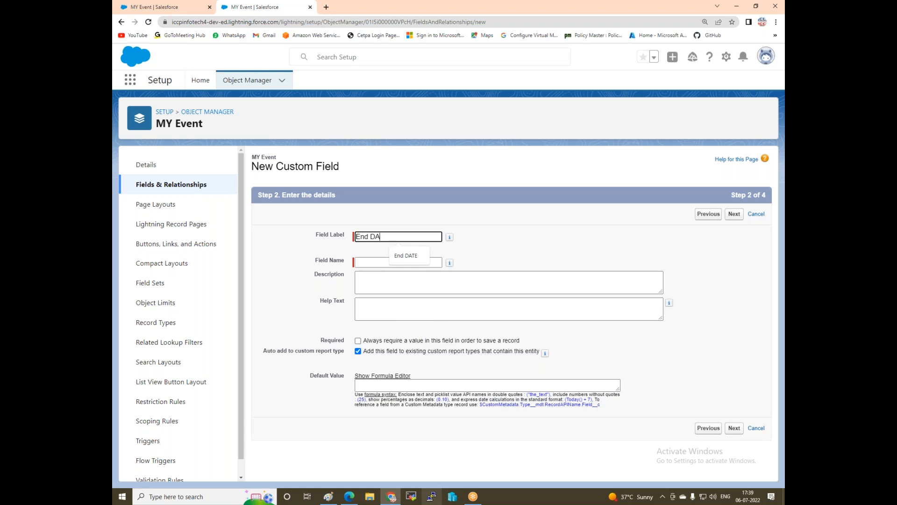
{"action": "type", "text": "date"}
{"action": "left_click_drag", "start_coordinate": [364, 263], "coordinate": [360, 264]}
{"action": "left_click", "coordinate": [360, 341]}
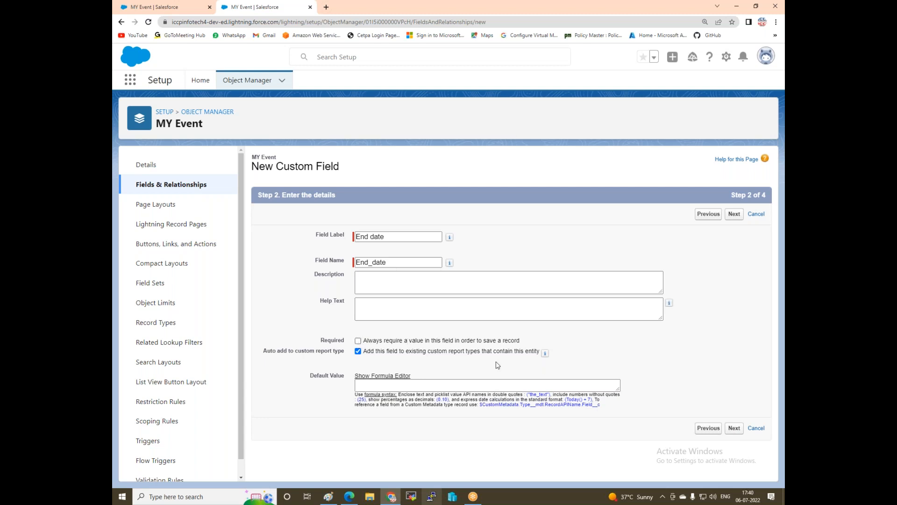
{"action": "left_click", "coordinate": [735, 428]}
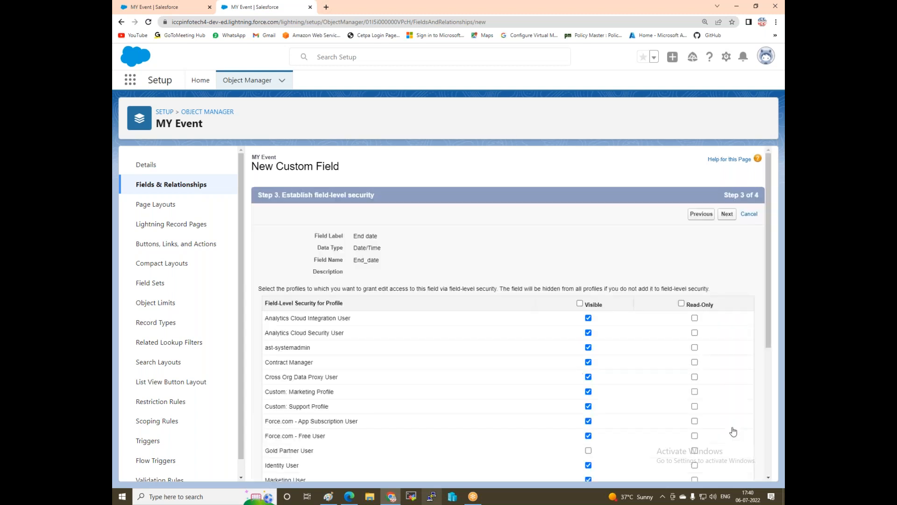
Review the profile visibility for End date, accept the default security and MY Event Layout, and save the field.
{"action": "scroll", "coordinate": [583, 329], "scroll_direction": "down", "scroll_amount": 1}
{"action": "scroll", "coordinate": [583, 330], "scroll_direction": "down", "scroll_amount": 4}
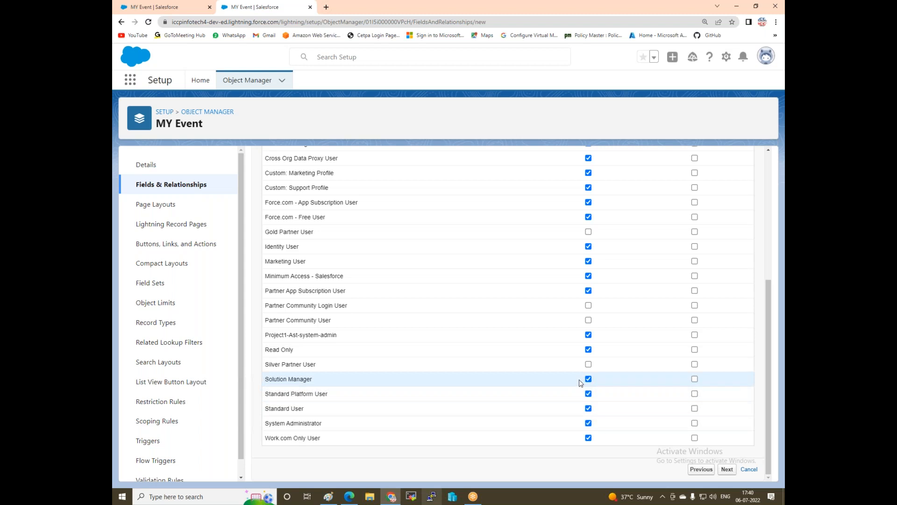
{"action": "scroll", "coordinate": [689, 261], "scroll_direction": "up", "scroll_amount": 5}
{"action": "left_click", "coordinate": [727, 206]}
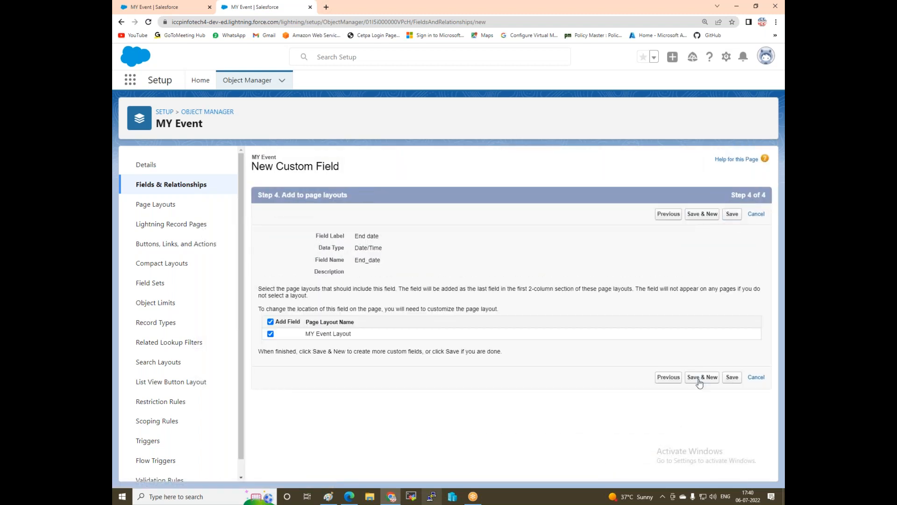
{"action": "left_click", "coordinate": [732, 378]}
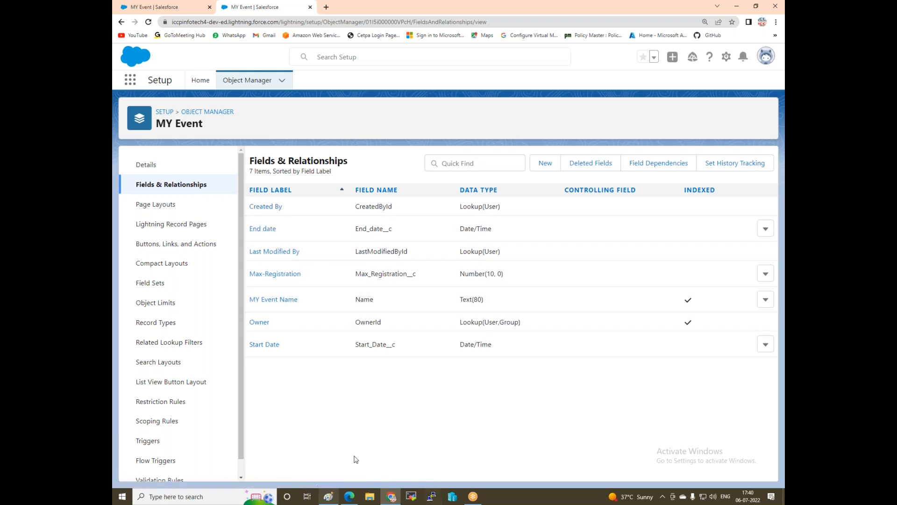
Look through the full list of available apps in the App Launcher for my-Hotels, and close it.
{"action": "left_click", "coordinate": [129, 82]}
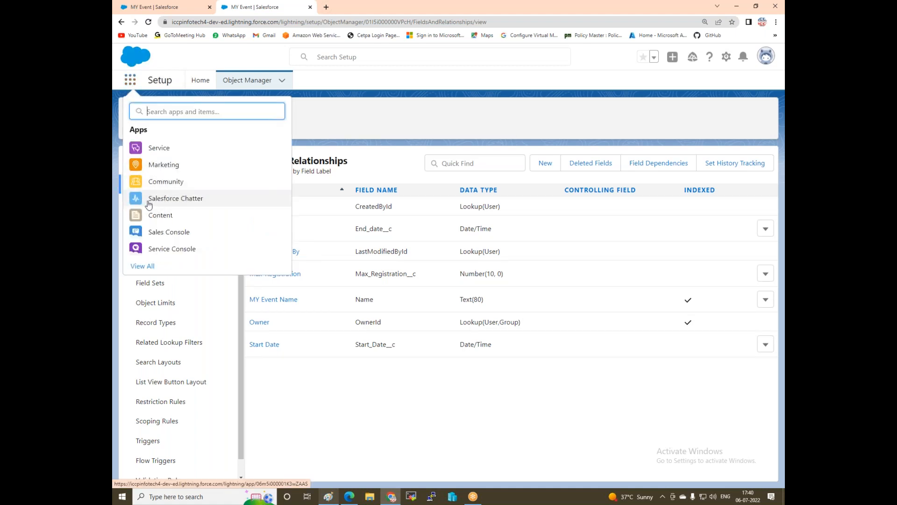
{"action": "left_click", "coordinate": [142, 266]}
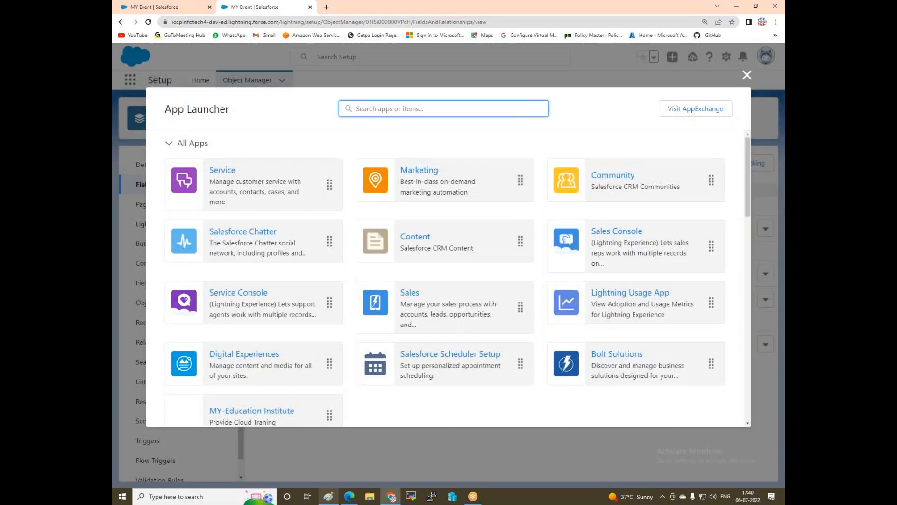
{"action": "scroll", "coordinate": [352, 294], "scroll_direction": "down", "scroll_amount": 2}
{"action": "scroll", "coordinate": [353, 298], "scroll_direction": "down", "scroll_amount": 1}
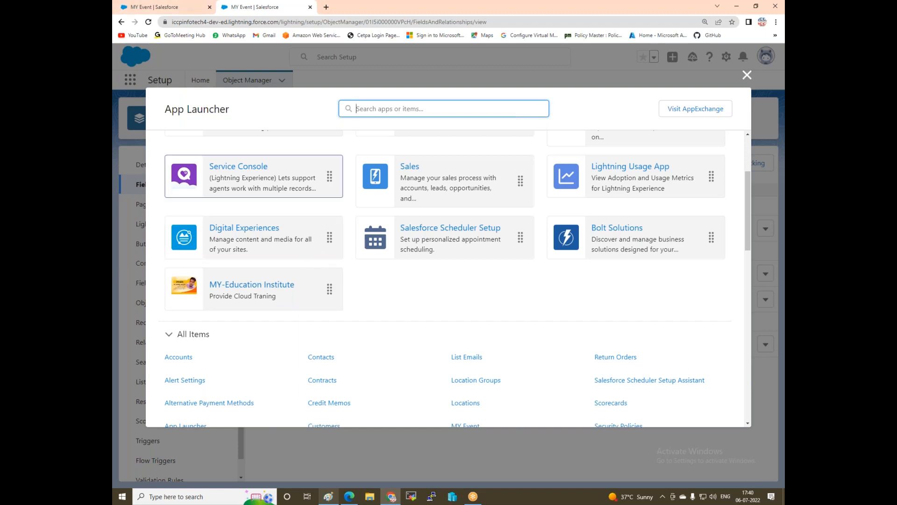
{"action": "left_click", "coordinate": [748, 78]}
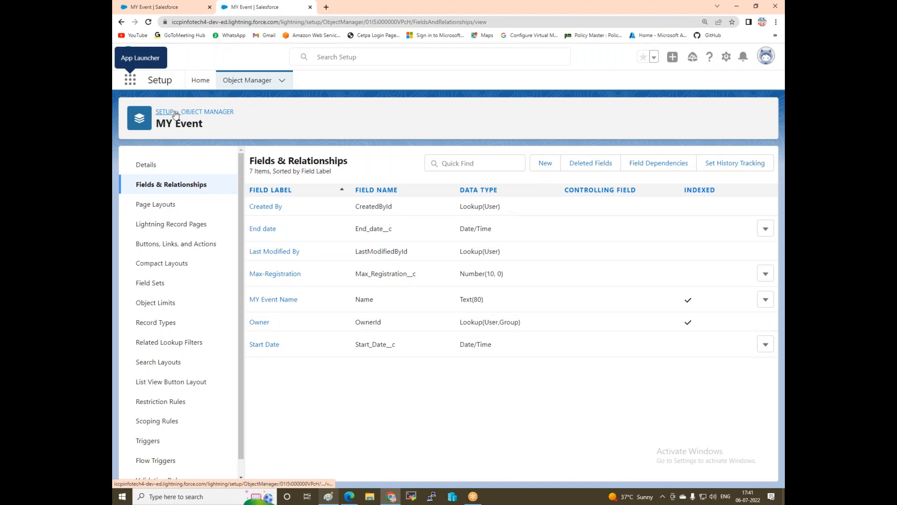
Open the System Administrator profile for editing and make the my-Hotels app visible to it.
{"action": "left_click", "coordinate": [191, 82]}
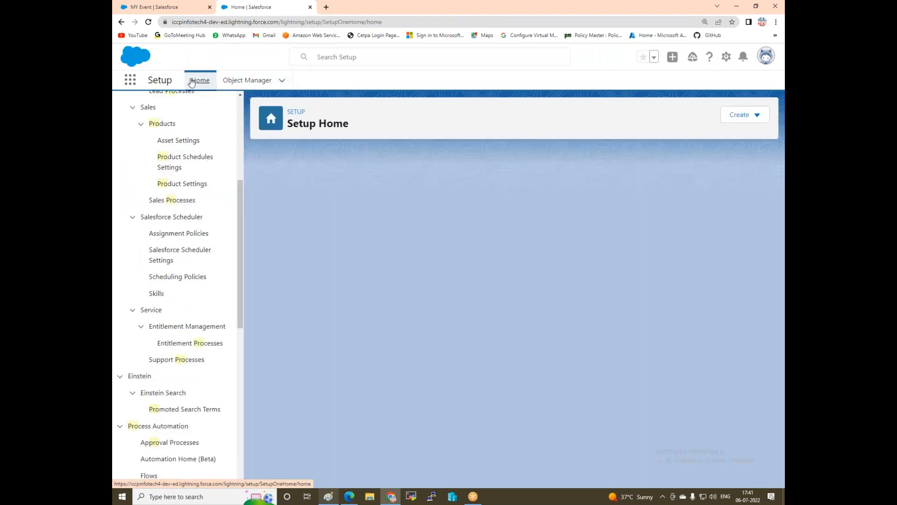
{"action": "scroll", "coordinate": [181, 318], "scroll_direction": "down", "scroll_amount": 3}
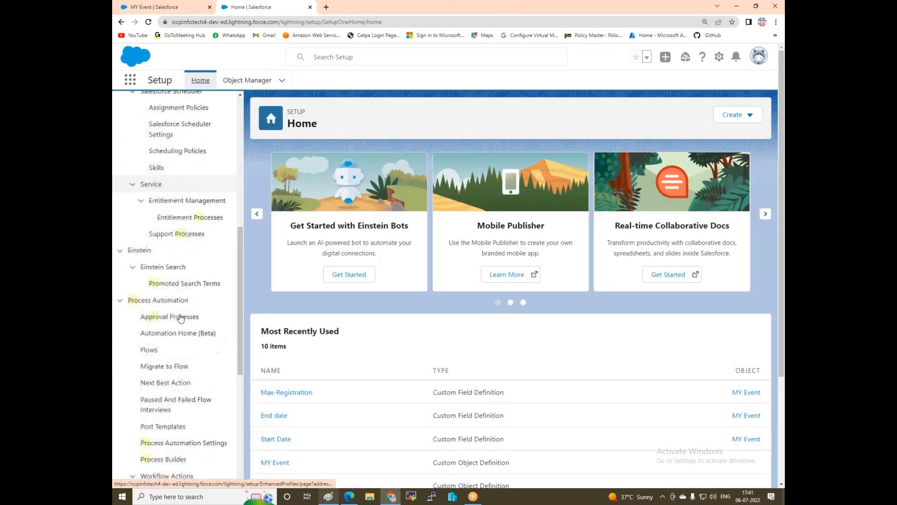
{"action": "scroll", "coordinate": [181, 318], "scroll_direction": "up", "scroll_amount": 8}
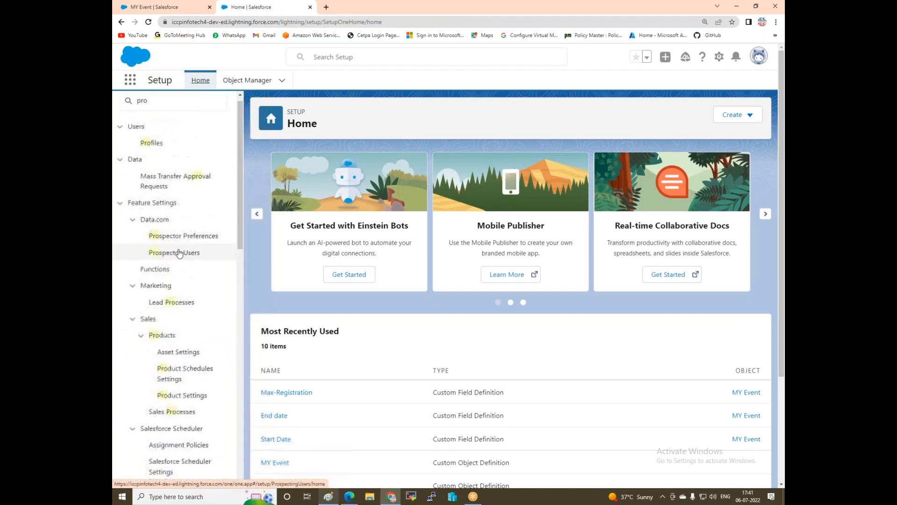
{"action": "left_click", "coordinate": [153, 151]}
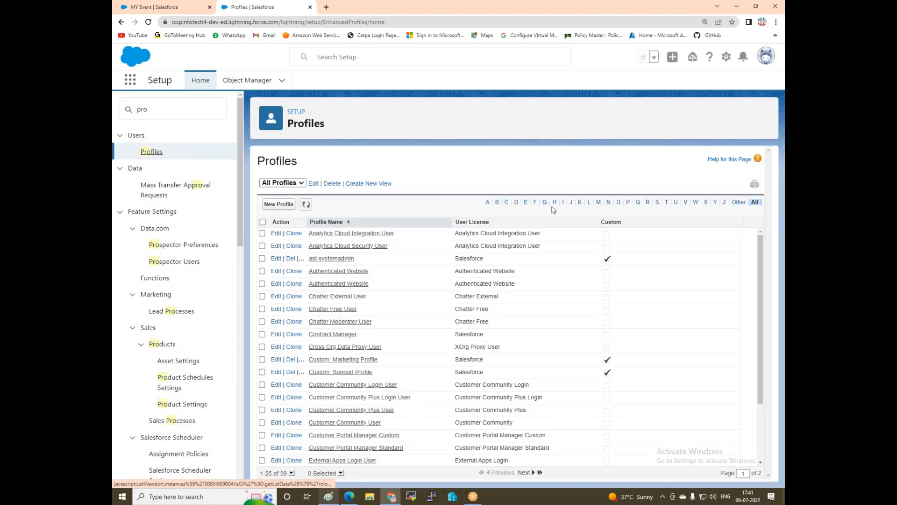
{"action": "left_click", "coordinate": [657, 202]}
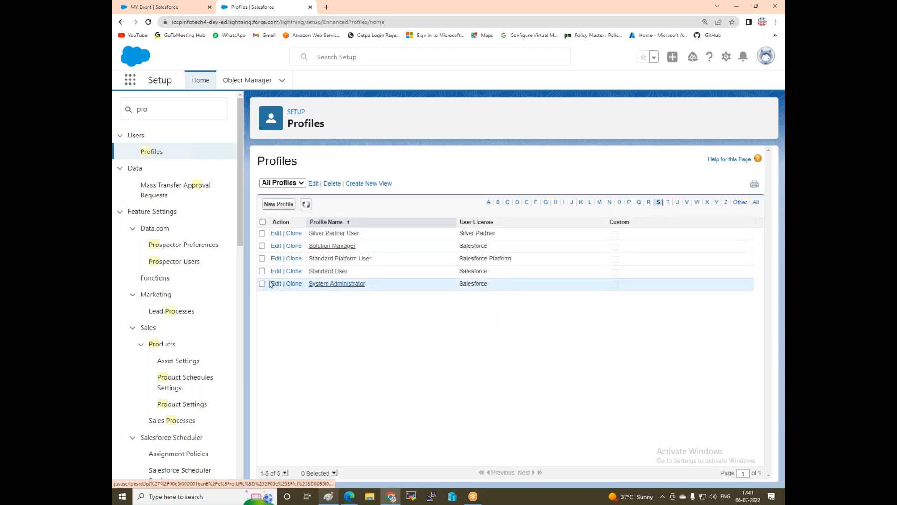
{"action": "left_click", "coordinate": [277, 284]}
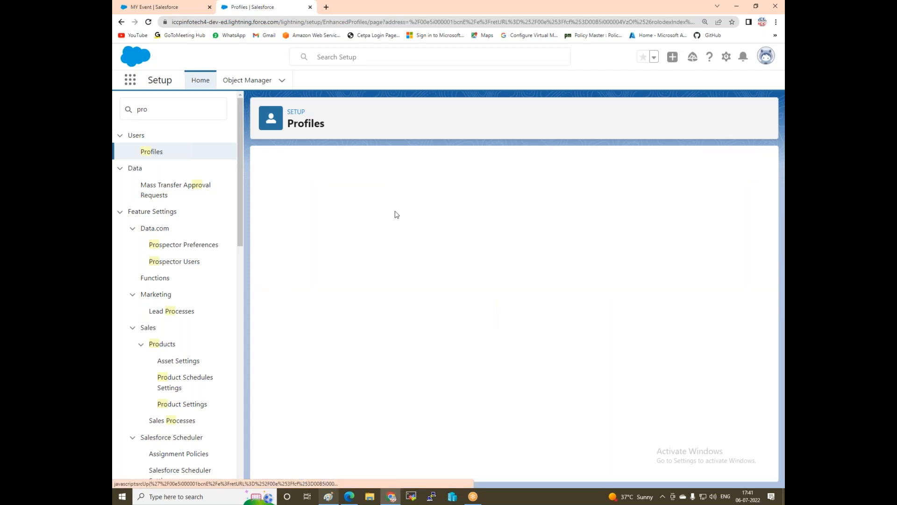
{"action": "scroll", "coordinate": [391, 322], "scroll_direction": "down", "scroll_amount": 3}
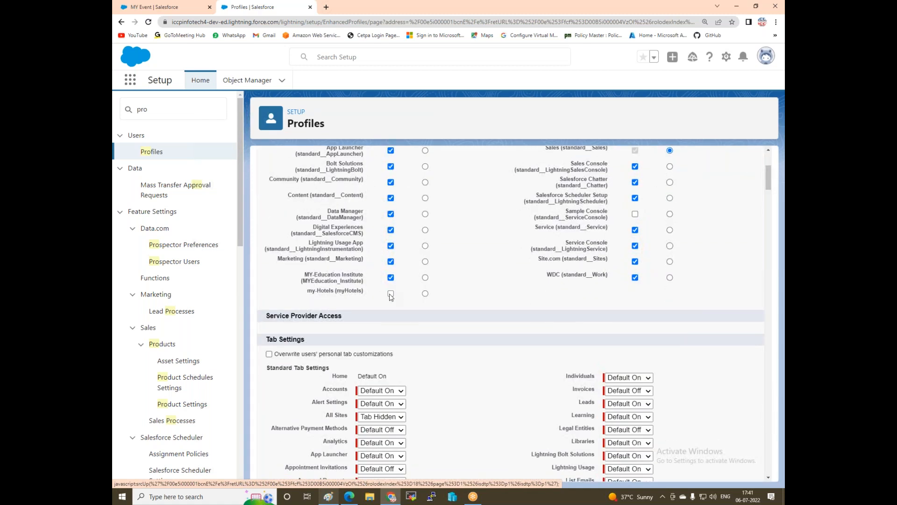
Review the profile's custom tab settings and its custom object permissions for MY Event and myhotels, and save the profile.
{"action": "scroll", "coordinate": [650, 380], "scroll_direction": "down", "scroll_amount": 9}
{"action": "scroll", "coordinate": [647, 382], "scroll_direction": "down", "scroll_amount": 15}
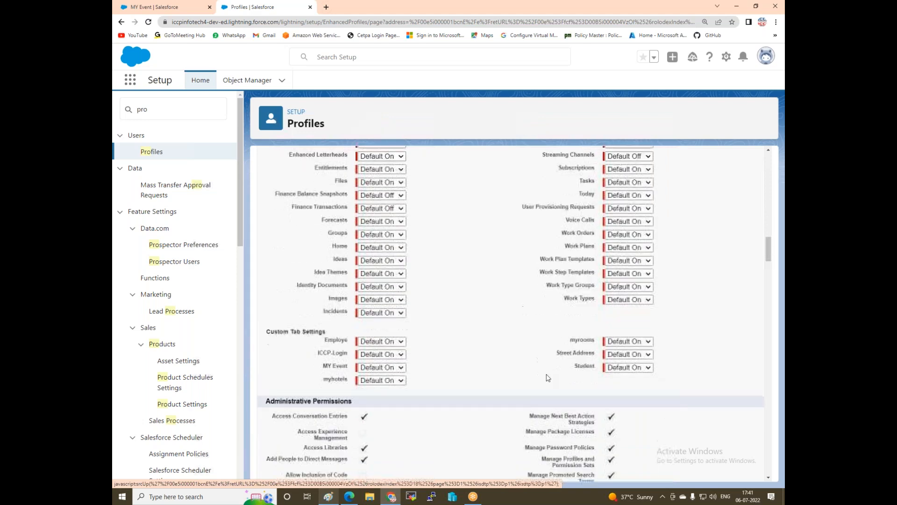
{"action": "scroll", "coordinate": [549, 375], "scroll_direction": "down", "scroll_amount": 6}
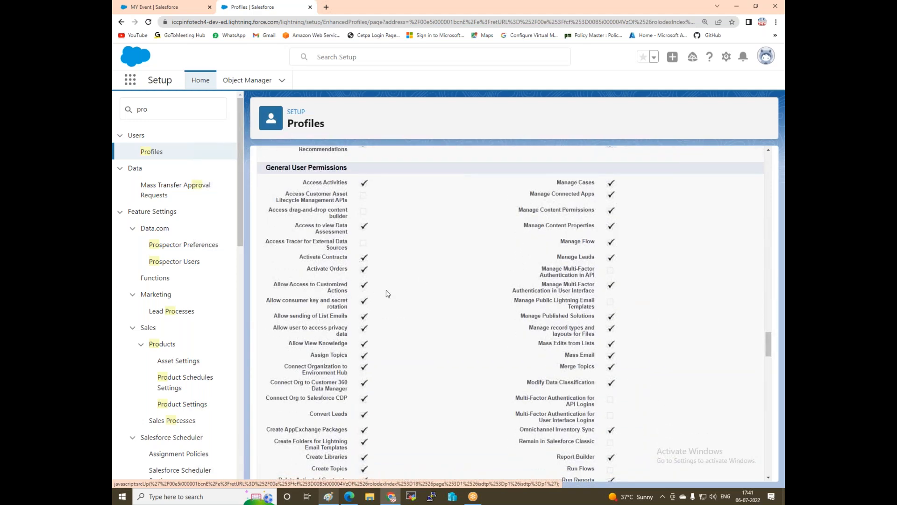
{"action": "scroll", "coordinate": [387, 294], "scroll_direction": "down", "scroll_amount": 10}
{"action": "scroll", "coordinate": [397, 292], "scroll_direction": "down", "scroll_amount": 15}
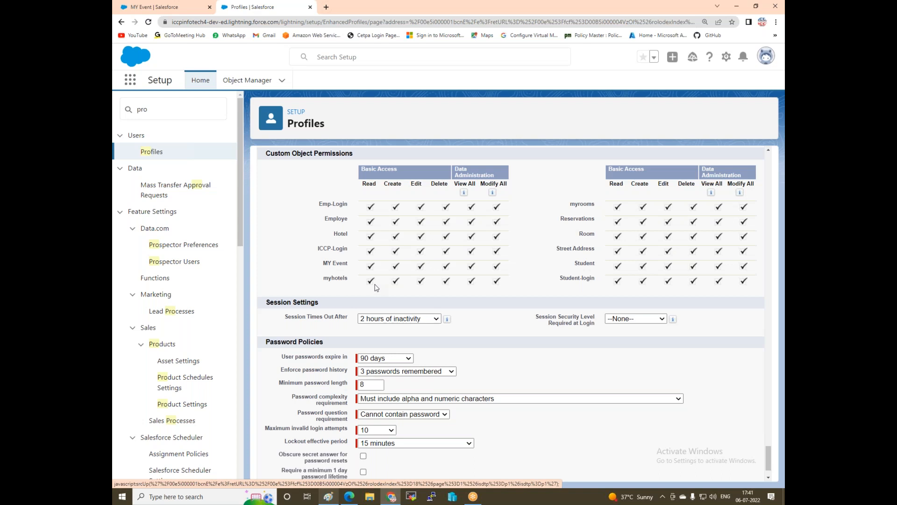
{"action": "scroll", "coordinate": [376, 287], "scroll_direction": "down", "scroll_amount": 1}
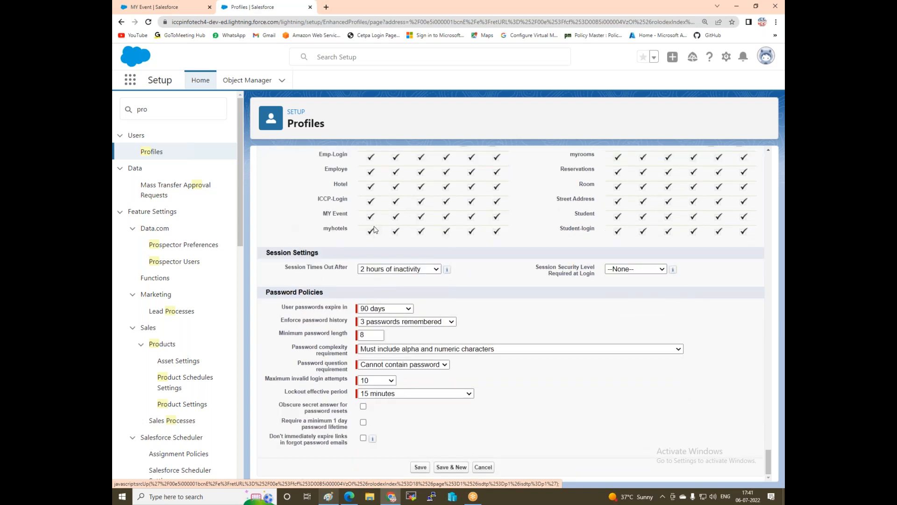
{"action": "scroll", "coordinate": [379, 236], "scroll_direction": "up", "scroll_amount": 2}
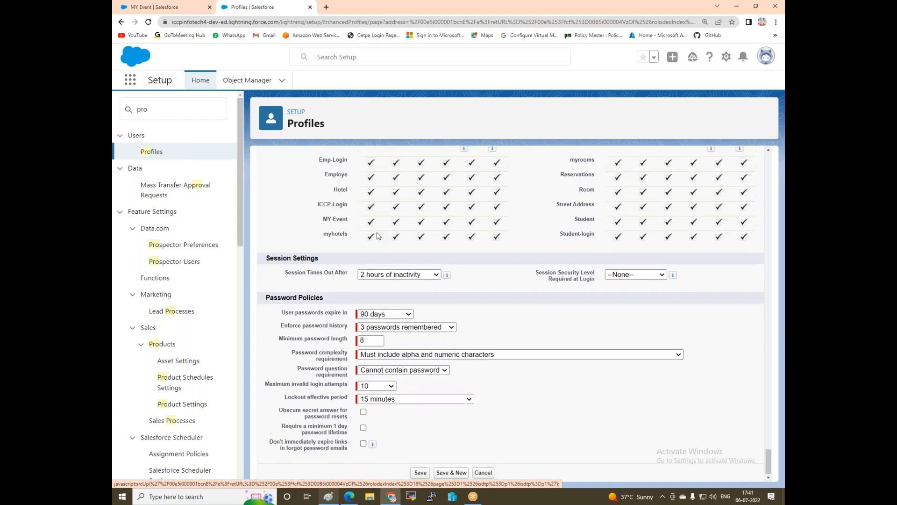
{"action": "scroll", "coordinate": [583, 267], "scroll_direction": "up", "scroll_amount": 10}
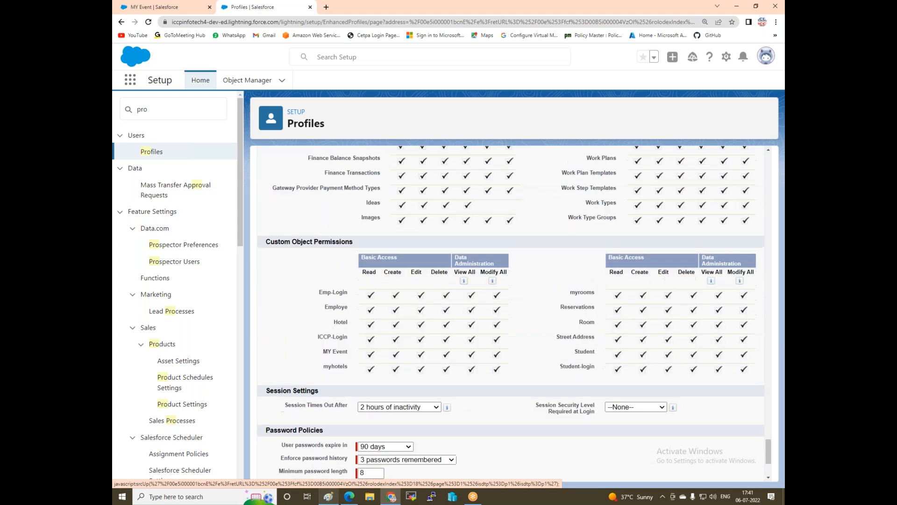
{"action": "scroll", "coordinate": [475, 302], "scroll_direction": "up", "scroll_amount": 10}
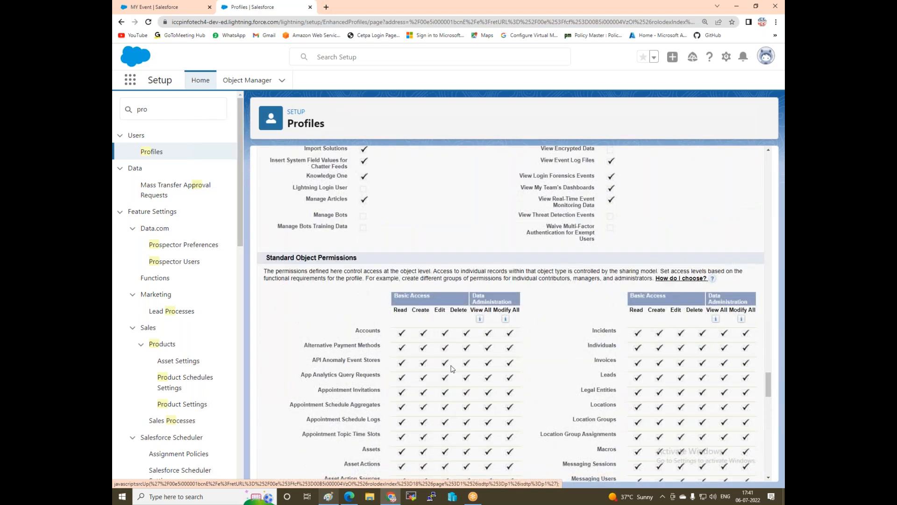
{"action": "scroll", "coordinate": [453, 369], "scroll_direction": "down", "scroll_amount": 15}
{"action": "scroll", "coordinate": [453, 369], "scroll_direction": "down", "scroll_amount": 7}
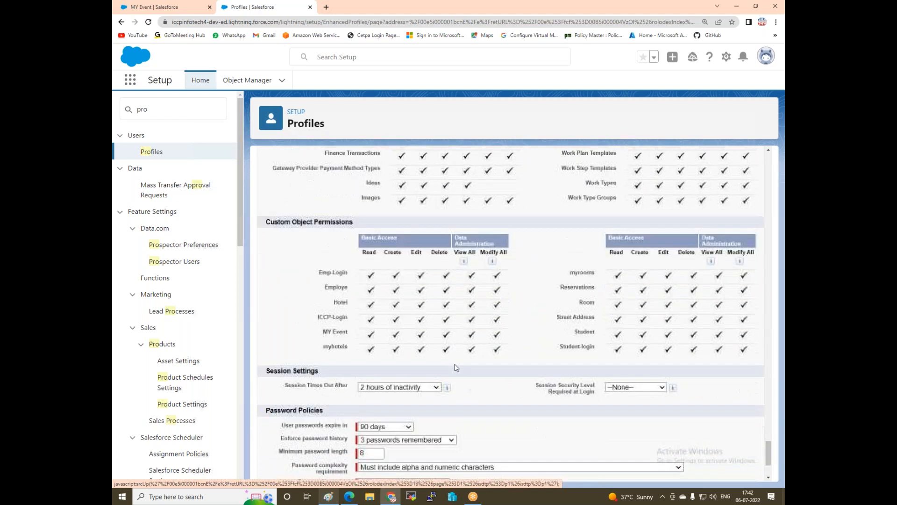
{"action": "scroll", "coordinate": [393, 397], "scroll_direction": "down", "scroll_amount": 1}
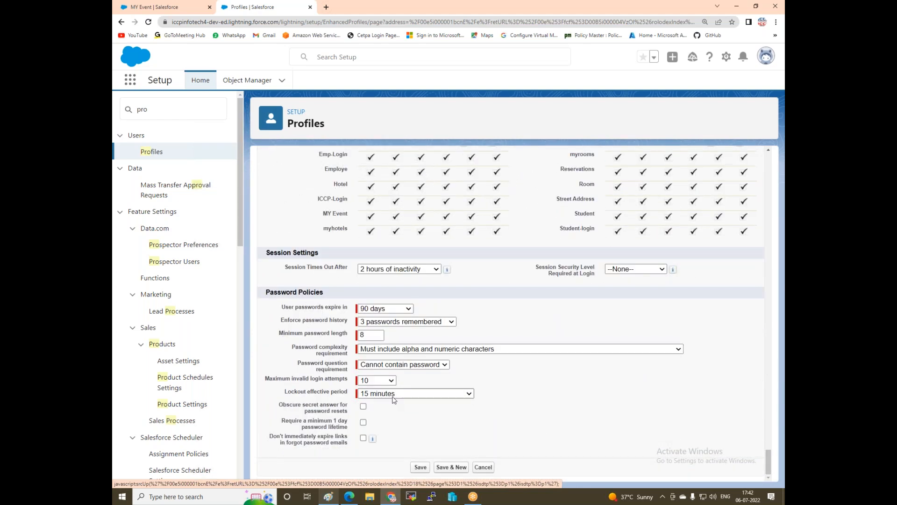
{"action": "left_click", "coordinate": [423, 468]}
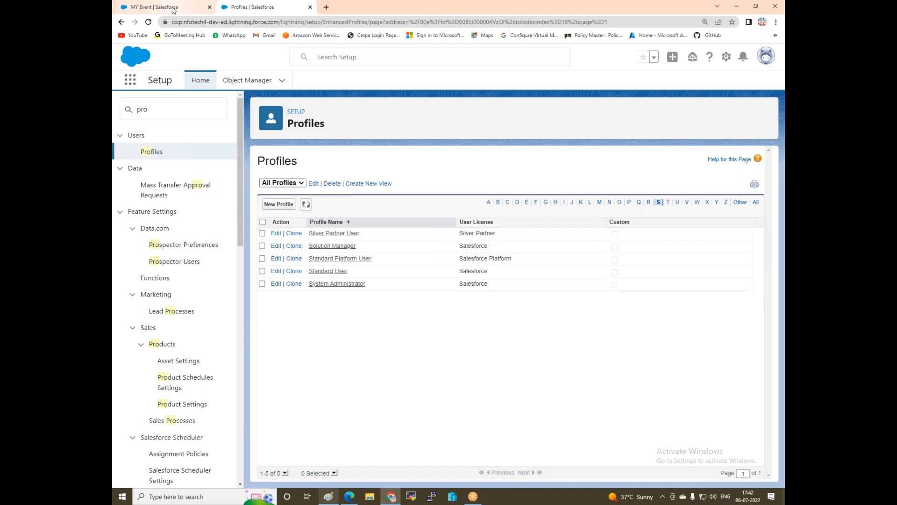
Launch the my-Hotels app from the full app list and show its MY Event records.
{"action": "left_click", "coordinate": [130, 81]}
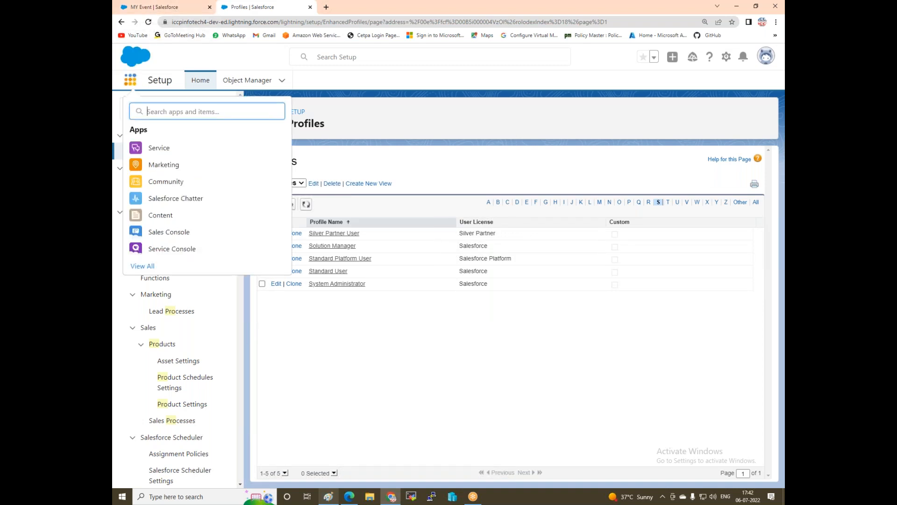
{"action": "left_click", "coordinate": [149, 269]}
{"action": "scroll", "coordinate": [416, 287], "scroll_direction": "down", "scroll_amount": 3}
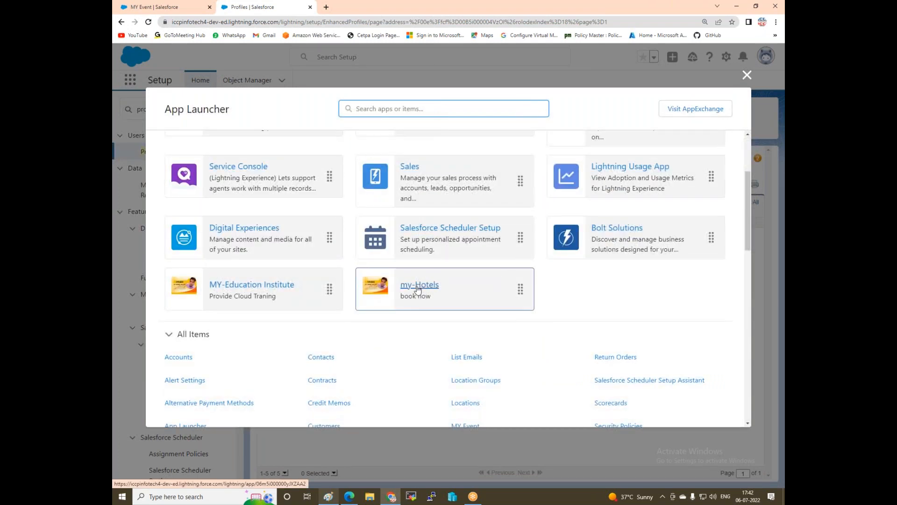
{"action": "left_click", "coordinate": [417, 286]}
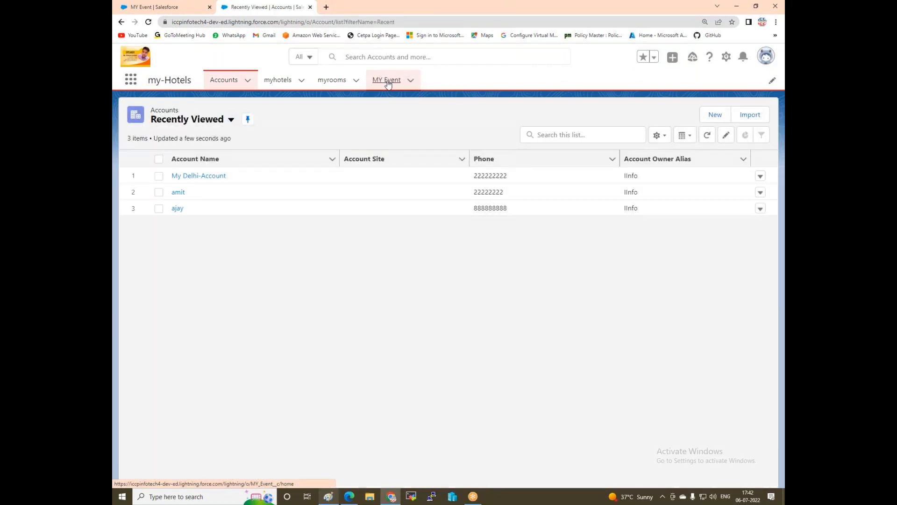
{"action": "left_click", "coordinate": [387, 80]}
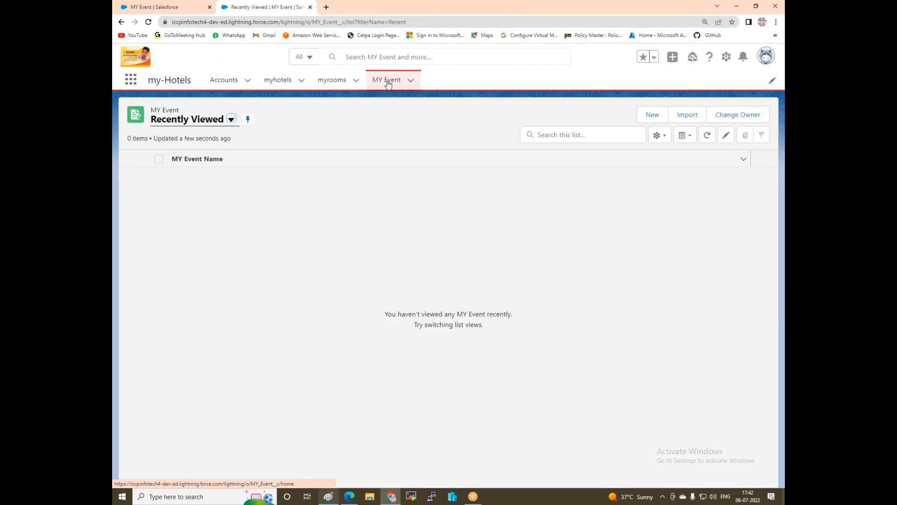
Start a new MY Event record and enter a person's first name as the MY Event Name.
{"action": "left_click", "coordinate": [651, 117]}
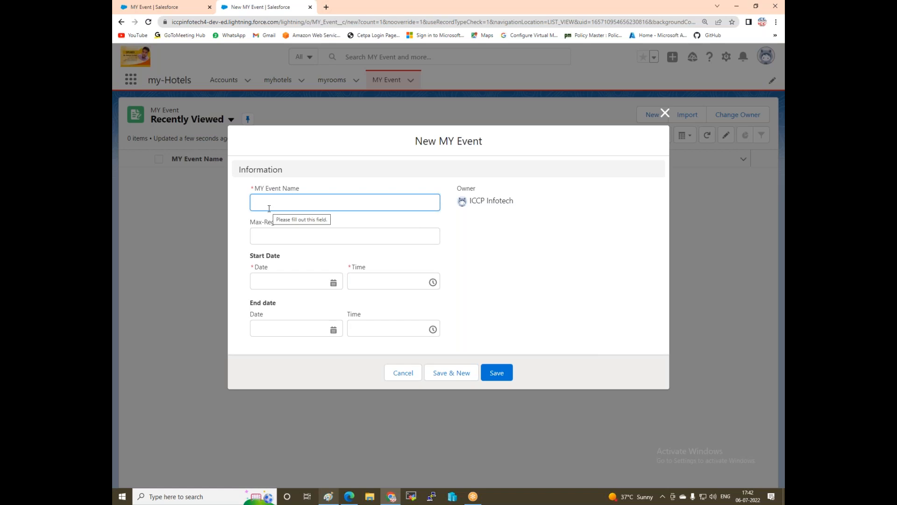
{"action": "left_click", "coordinate": [279, 237]}
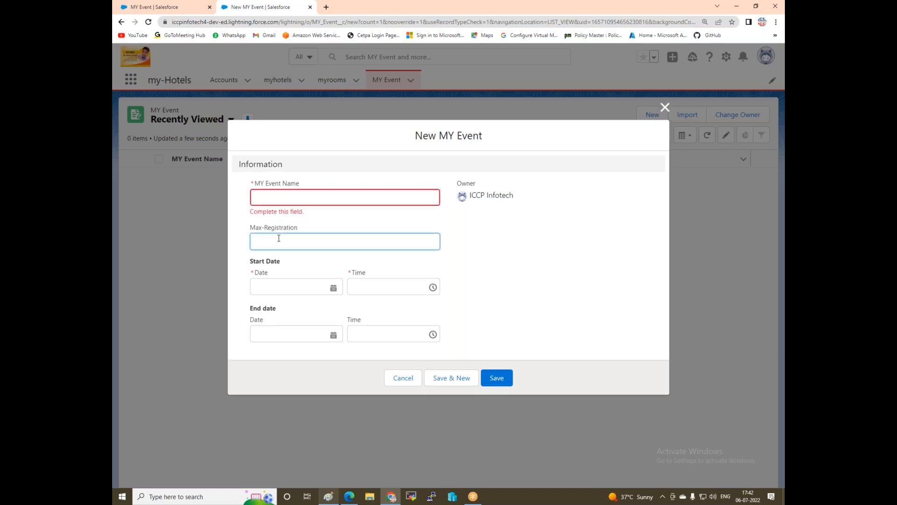
{"action": "left_click", "coordinate": [280, 197]}
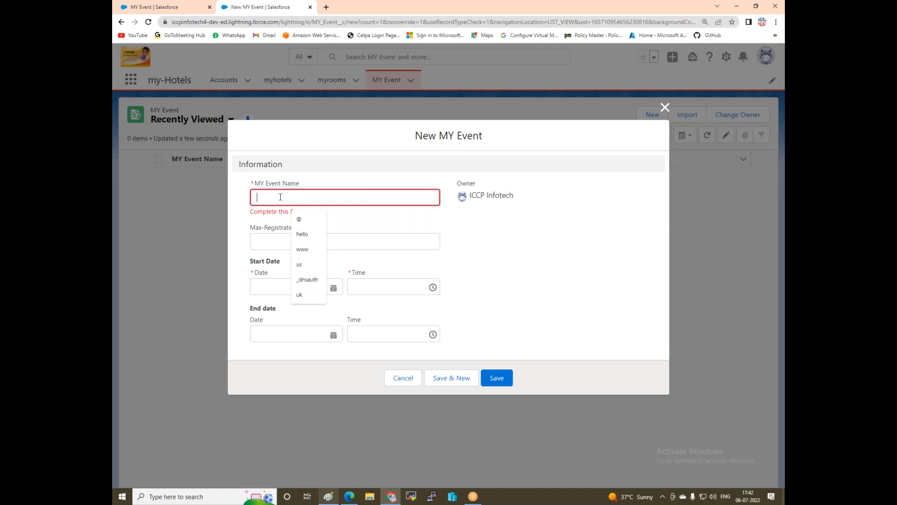
{"action": "type", "text": "m"}
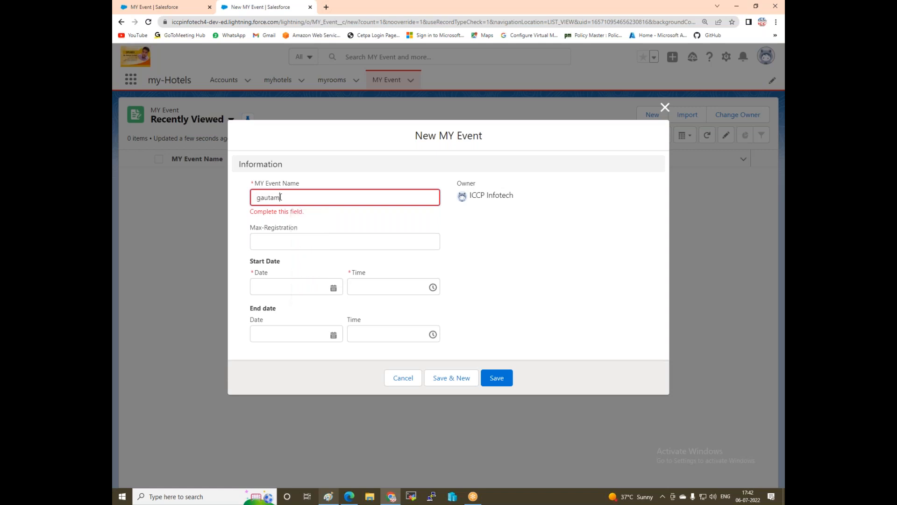
{"action": "left_click", "coordinate": [228, 219]}
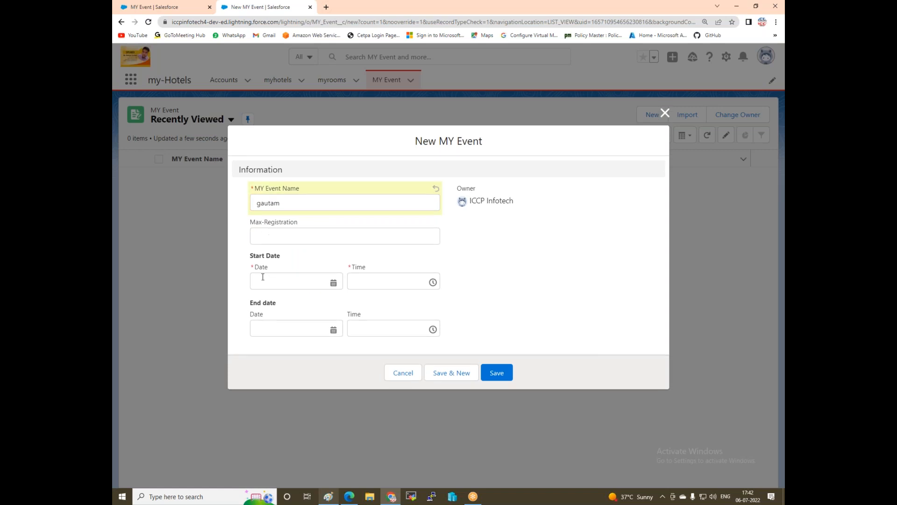
Set the Start Date to 7/25/2022 at 11:15 AM, leave Max-Registration and End date empty, and save the record.
{"action": "left_click", "coordinate": [333, 282]}
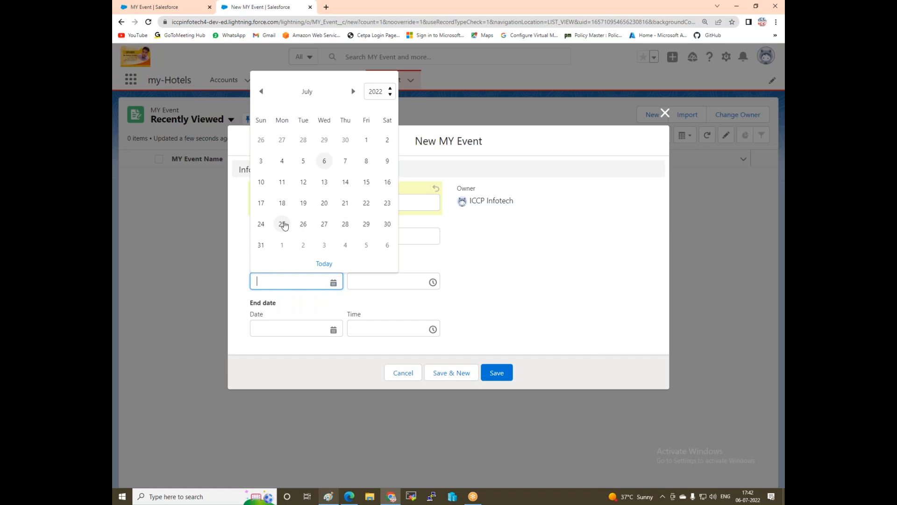
{"action": "left_click", "coordinate": [283, 224]}
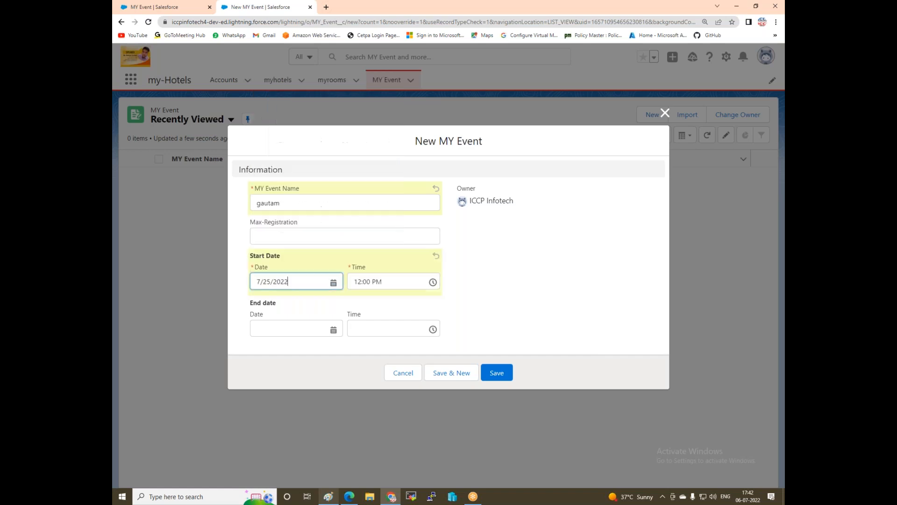
{"action": "left_click", "coordinate": [434, 282]}
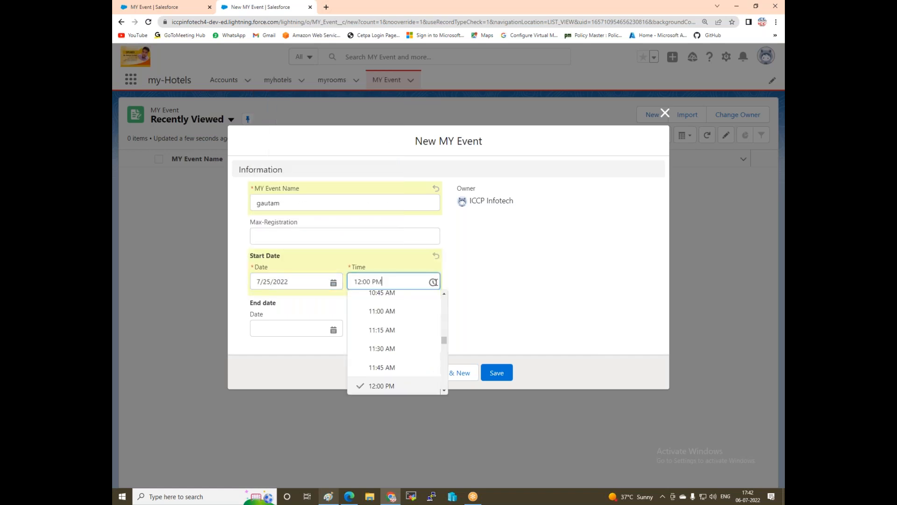
{"action": "left_click", "coordinate": [381, 330]}
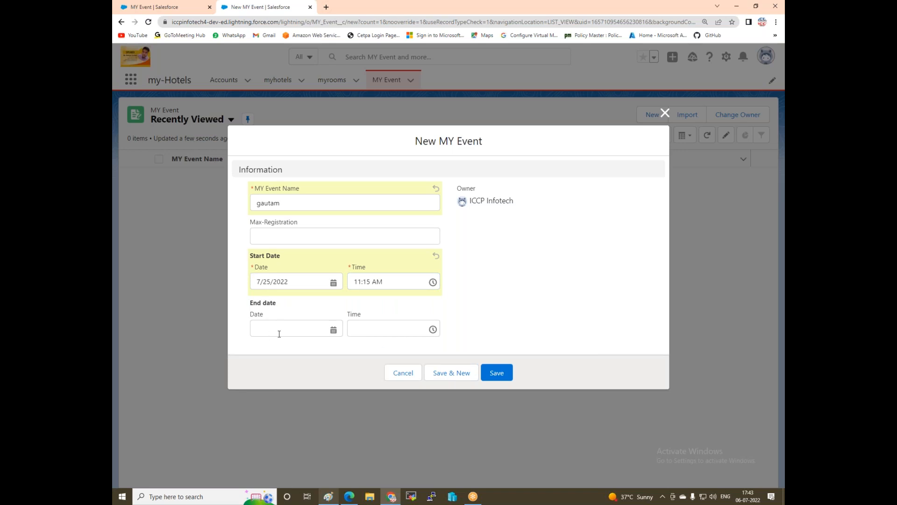
{"action": "left_click", "coordinate": [504, 372]}
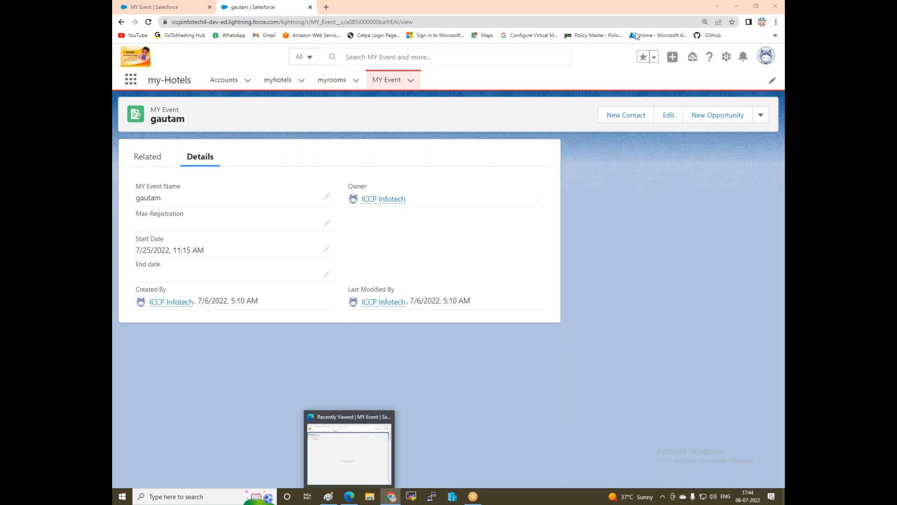
Switch to the other user's Edge session, open the New MY Event form to examine its fields, and close it.
{"action": "left_click", "coordinate": [766, 56]}
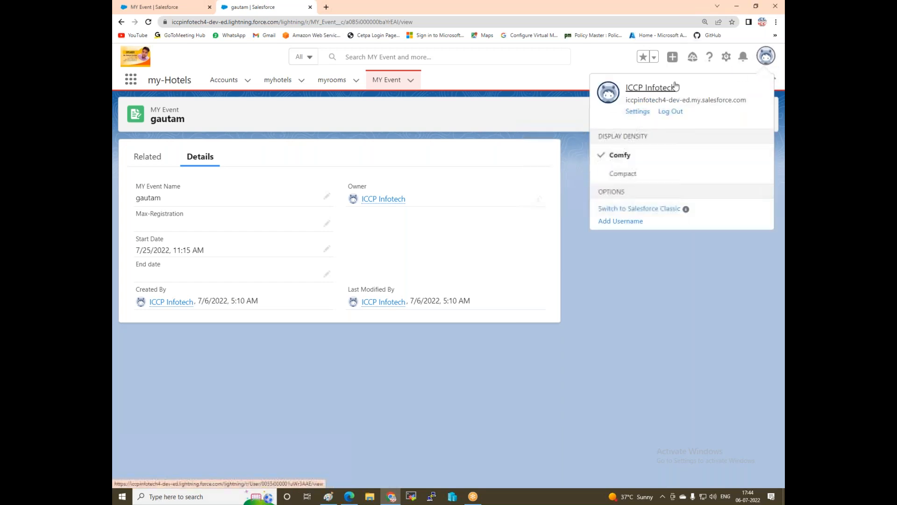
{"action": "left_click", "coordinate": [737, 6]}
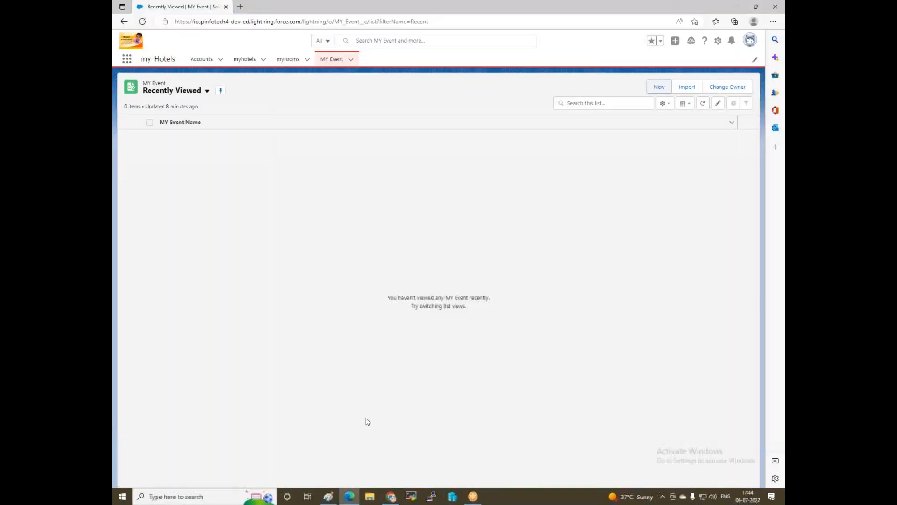
{"action": "left_click", "coordinate": [328, 496]}
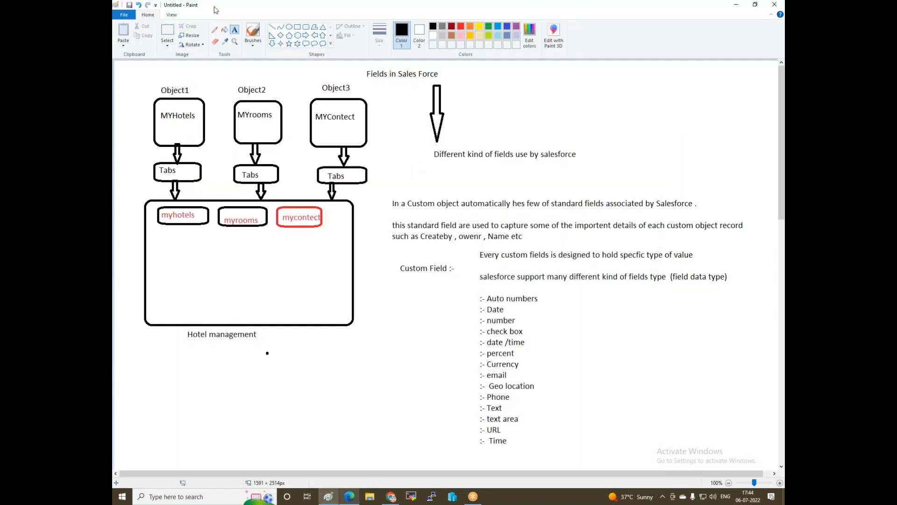
{"action": "left_click", "coordinate": [346, 497]}
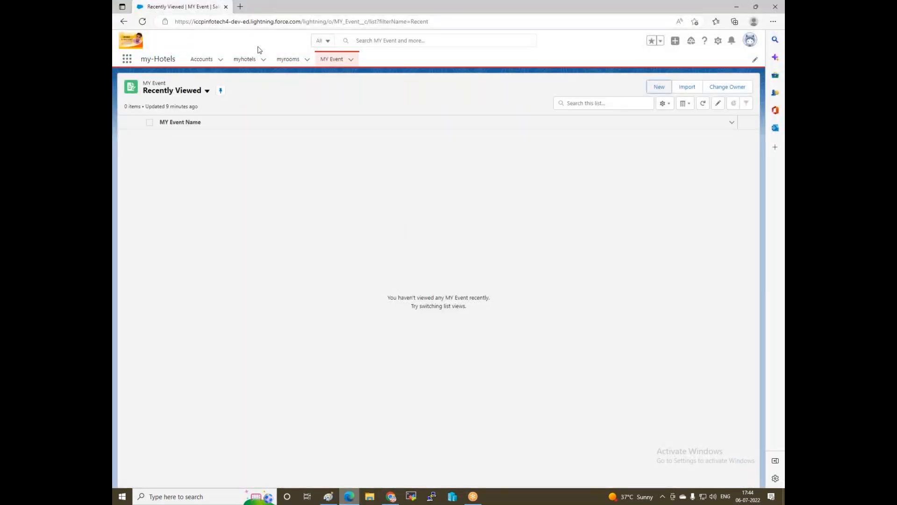
{"action": "left_click", "coordinate": [658, 87]}
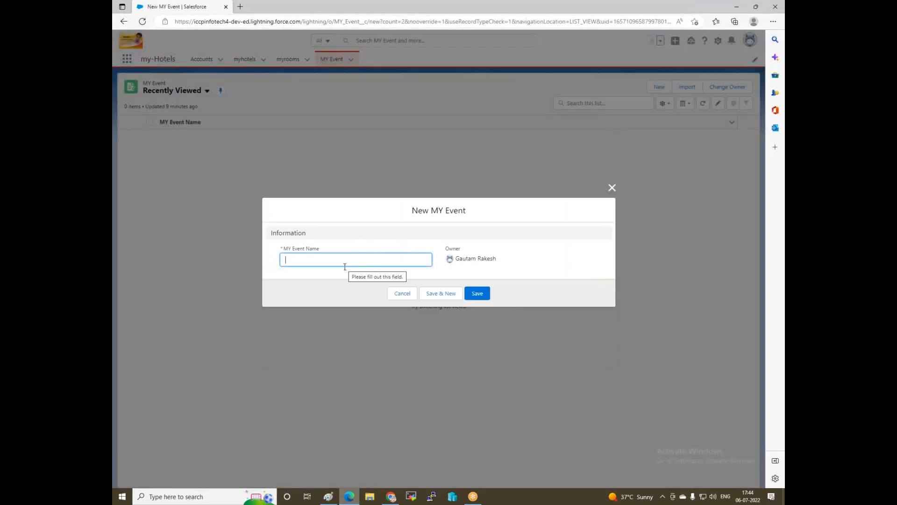
{"action": "left_click", "coordinate": [612, 188]}
{"action": "left_click", "coordinate": [613, 185]}
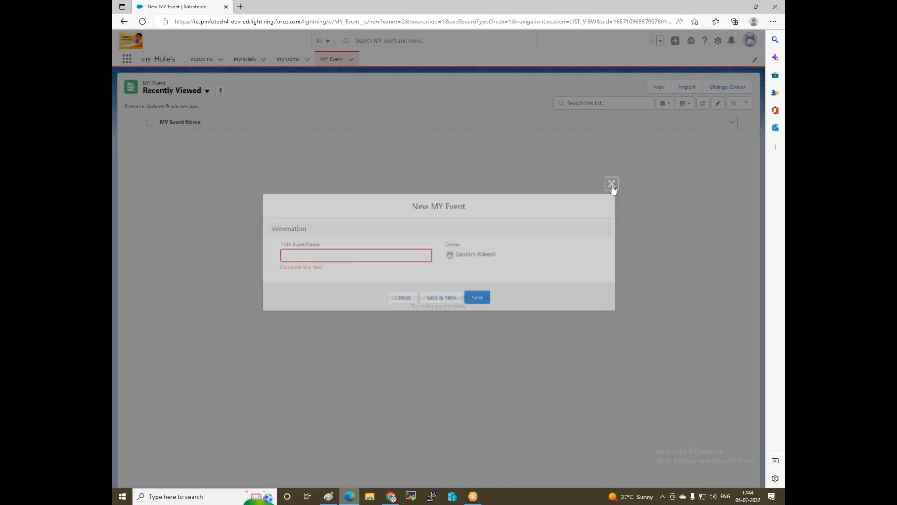
Reload the MY Event list in Edge and reopen the new record form to examine its custom fields.
{"action": "left_click", "coordinate": [143, 21]}
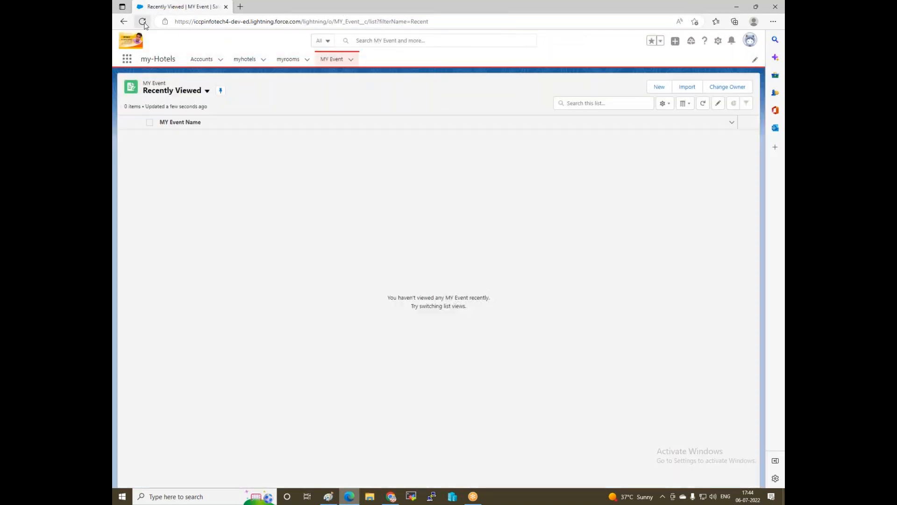
{"action": "left_click", "coordinate": [660, 88]}
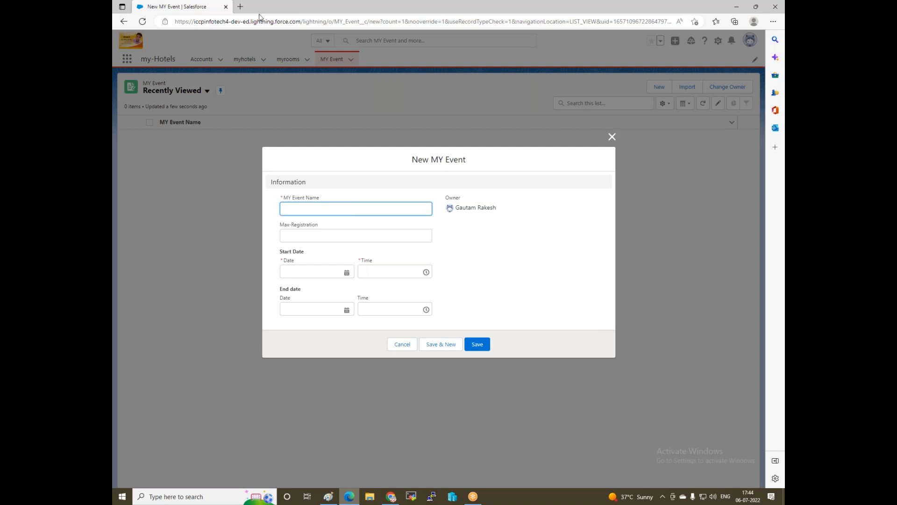
{"action": "key", "text": "alt+Tab"}
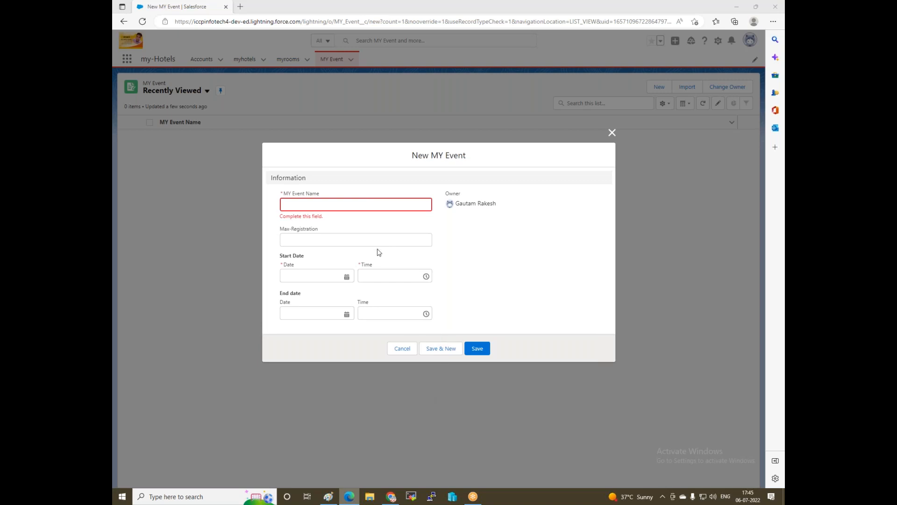
Return to Chrome and reorder the my-Hotels navigation items to MY Event, myhotels, myrooms, Accounts, and save.
{"action": "mouse_move", "coordinate": [392, 498]}
{"action": "left_click", "coordinate": [393, 497]}
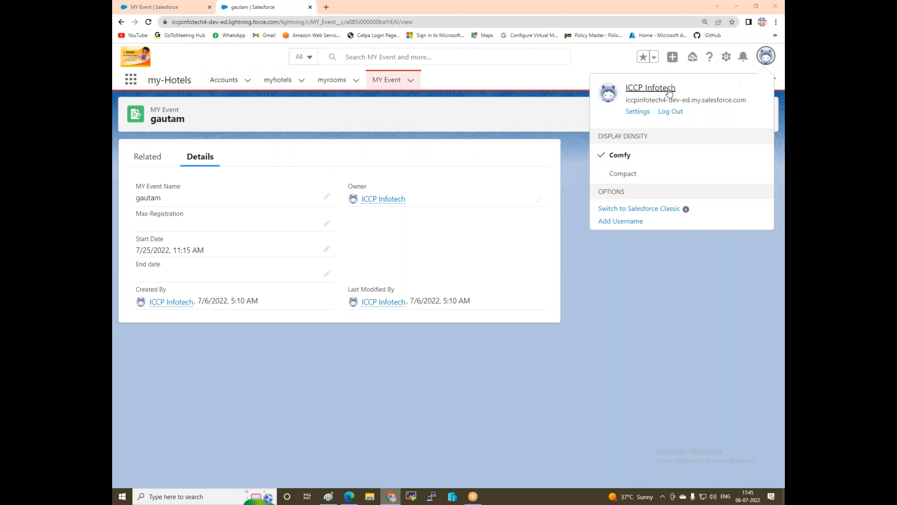
{"action": "left_click", "coordinate": [724, 295]}
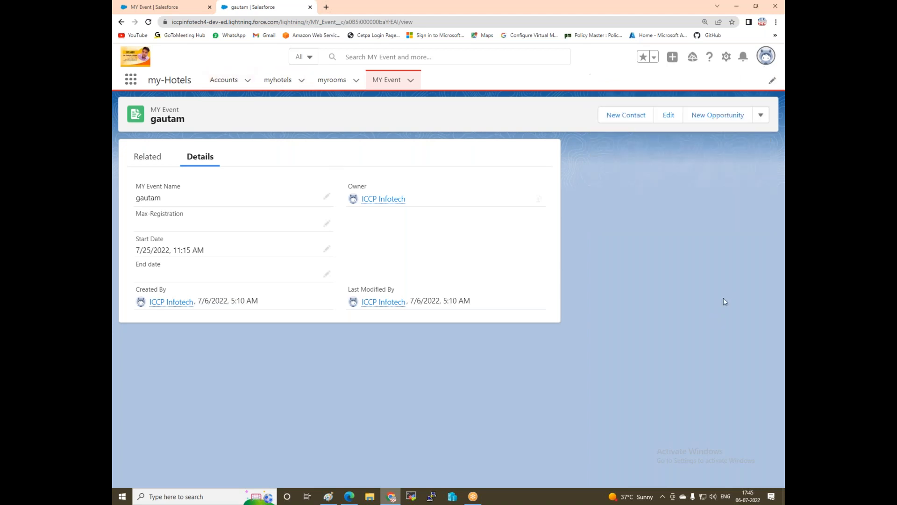
{"action": "left_click", "coordinate": [772, 81]}
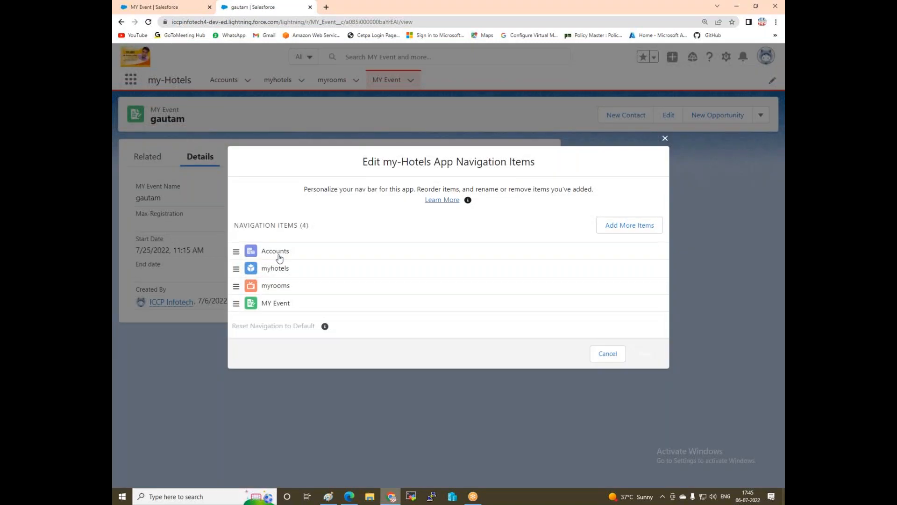
{"action": "left_click_drag", "start_coordinate": [275, 254], "coordinate": [267, 223]}
{"action": "left_click", "coordinate": [645, 353]}
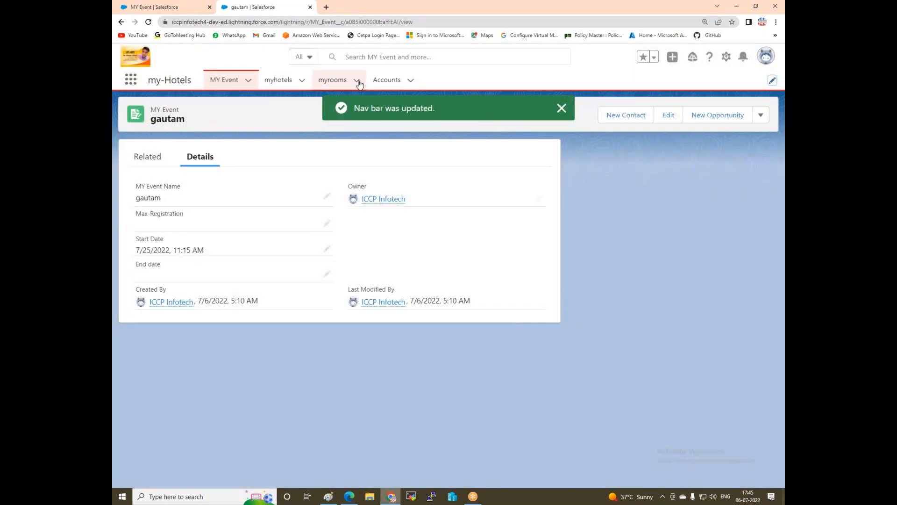
Set the MY Event record's Max-Registration to 500, save it, and glance at the new record form in Edge.
{"action": "left_click", "coordinate": [668, 115]}
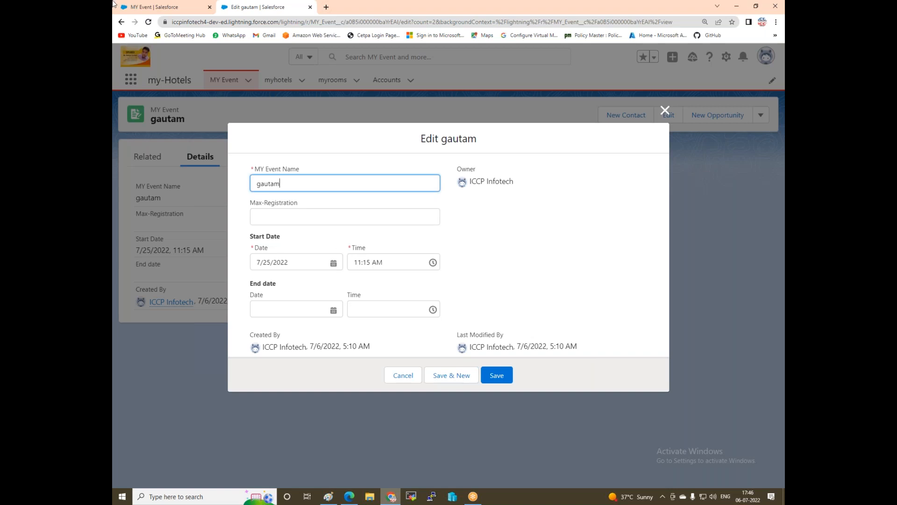
{"action": "left_click", "coordinate": [261, 13]}
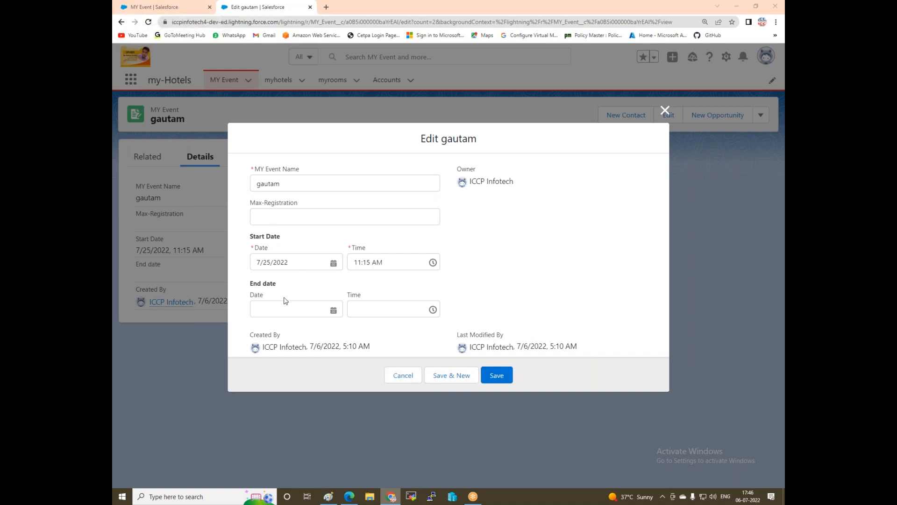
{"action": "left_click", "coordinate": [299, 219]}
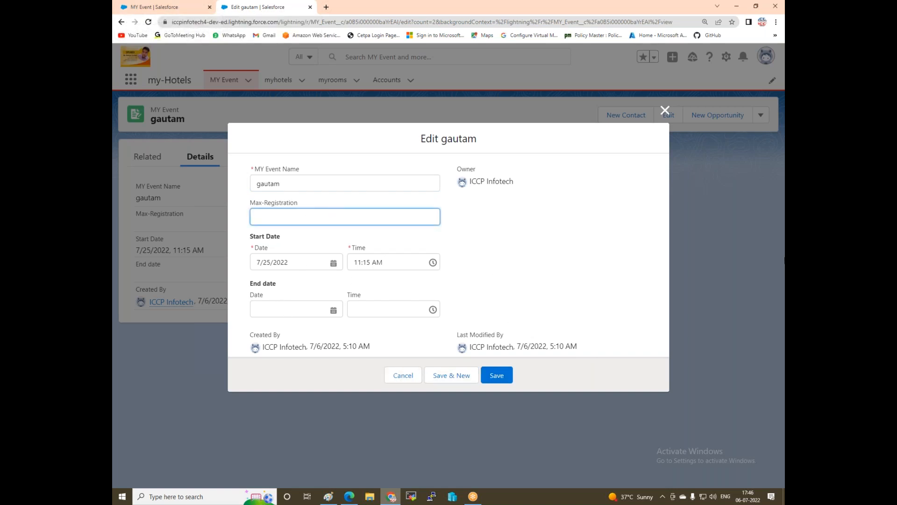
{"action": "type", "text": "500"}
{"action": "left_click", "coordinate": [496, 376]}
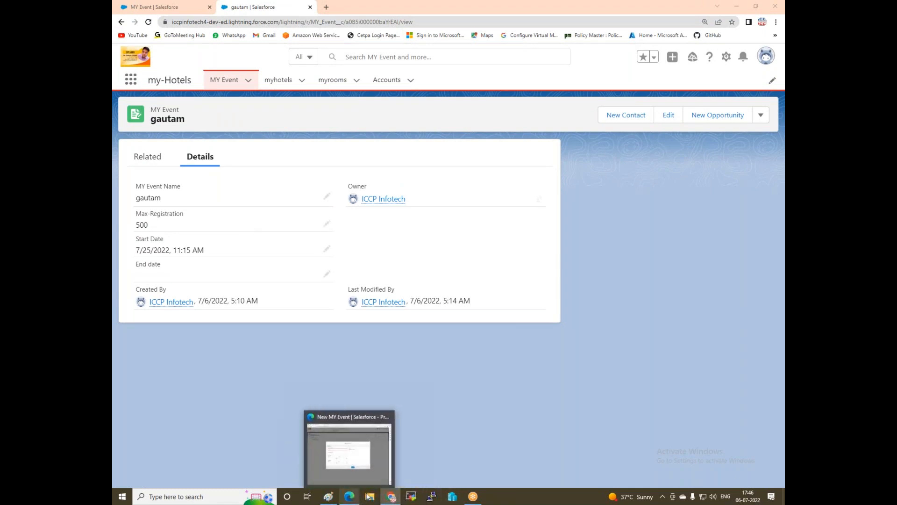
{"action": "left_click", "coordinate": [393, 498]}
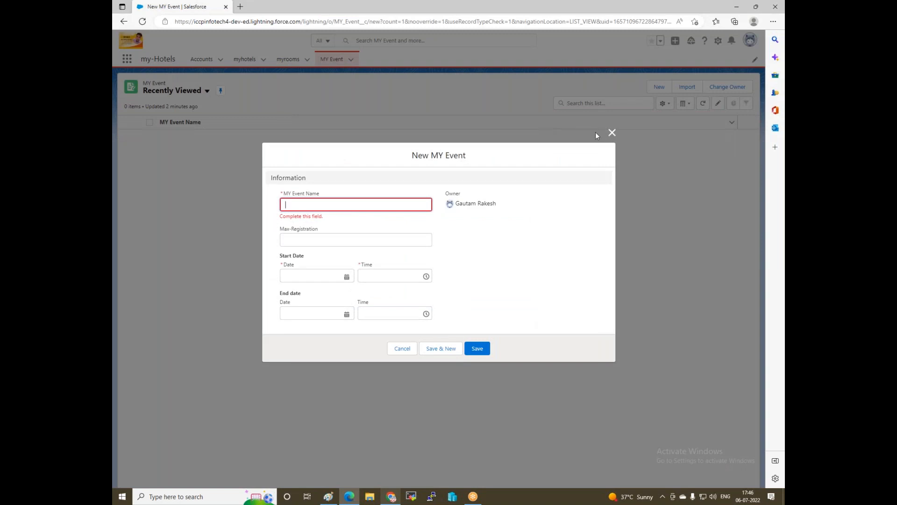
{"action": "left_click", "coordinate": [393, 498]}
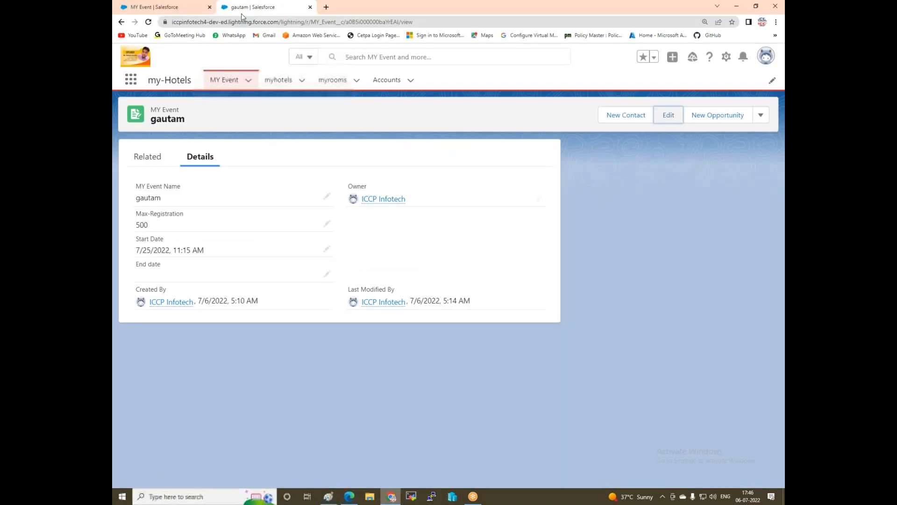
Reload MY Event's Fields & Relationships in Object Manager and start a new custom field of the Checkbox type.
{"action": "left_click", "coordinate": [151, 6]}
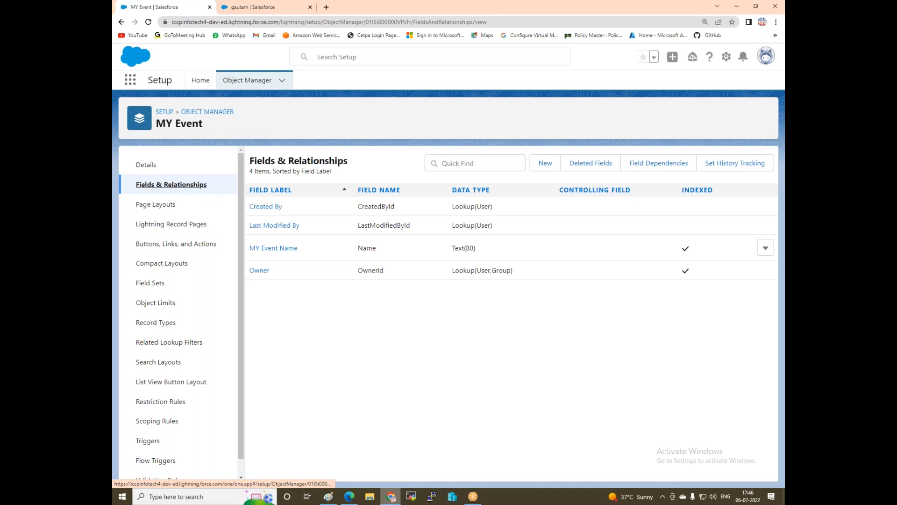
{"action": "left_click", "coordinate": [149, 24]}
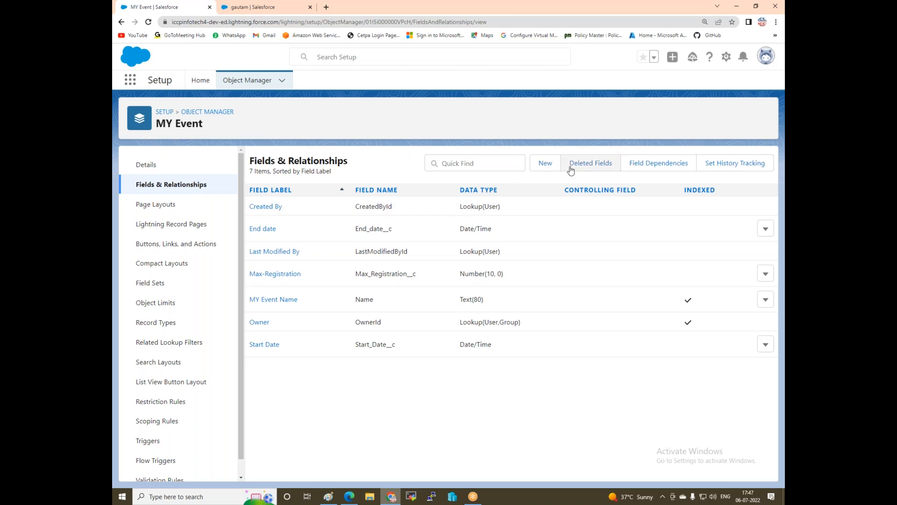
{"action": "left_click", "coordinate": [553, 168]}
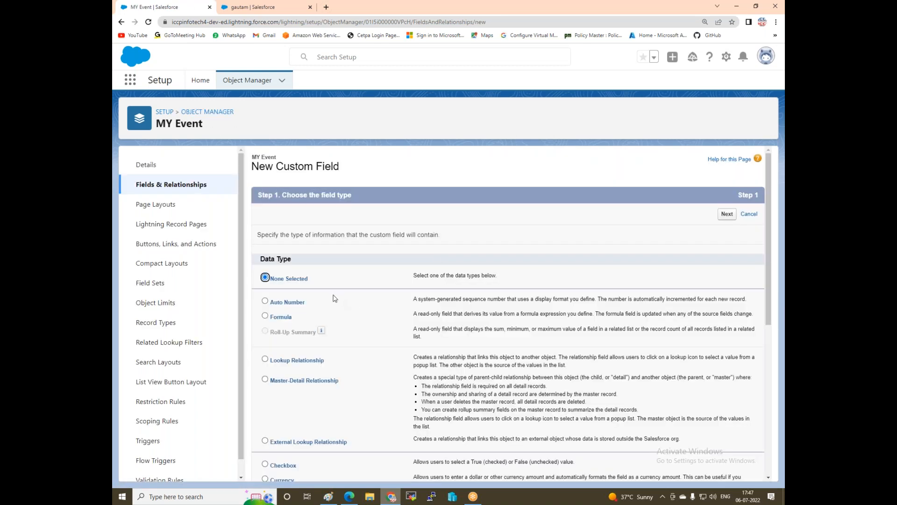
{"action": "scroll", "coordinate": [334, 298], "scroll_direction": "down", "scroll_amount": 5}
{"action": "left_click", "coordinate": [264, 255]}
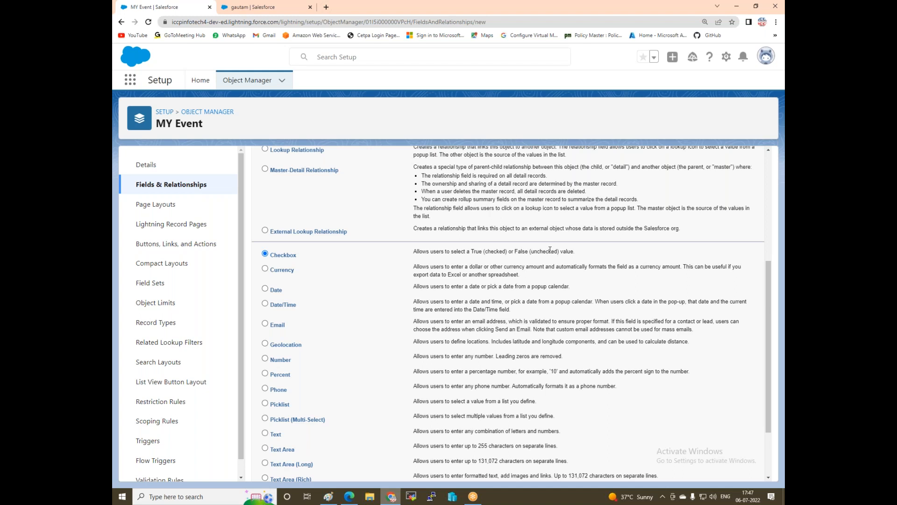
{"action": "scroll", "coordinate": [547, 251], "scroll_direction": "down", "scroll_amount": 2}
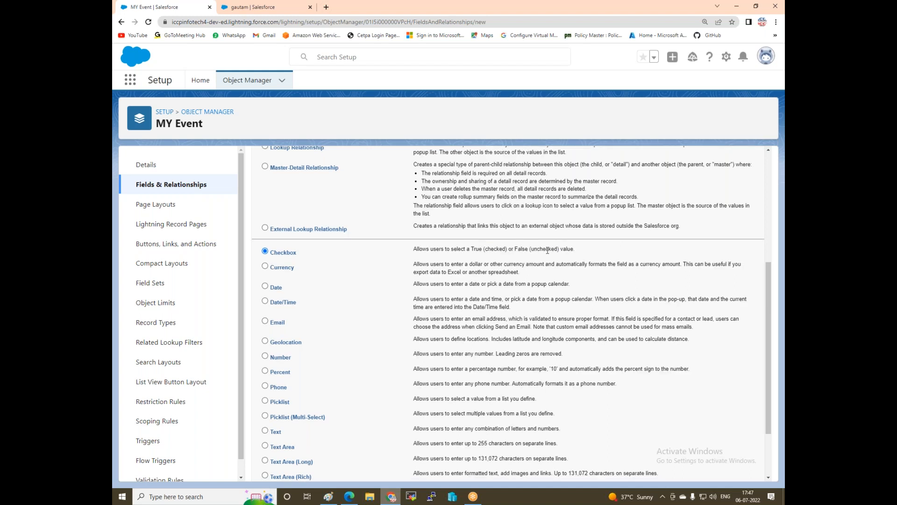
{"action": "left_click", "coordinate": [726, 469]}
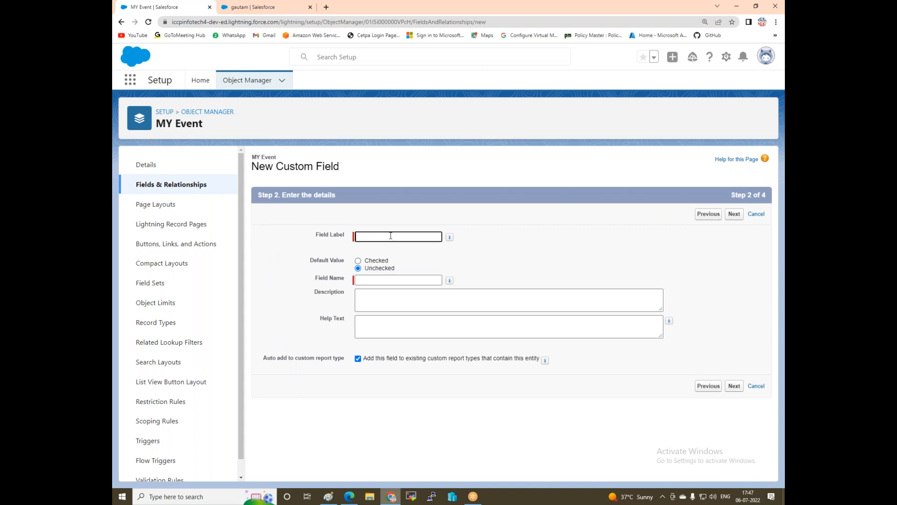
Label the checkbox field ONE-Day-Registration with field name ONE_Day_Registration, keep it unchecked by default, and leave the description empty.
{"action": "type", "text": "One"}
{"action": "left_click", "coordinate": [431, 255]}
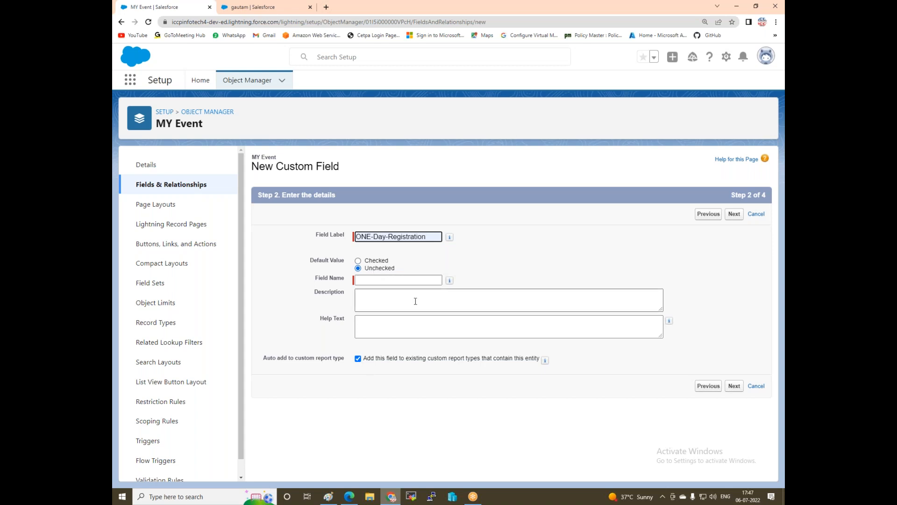
{"action": "left_click", "coordinate": [379, 280]}
{"action": "left_click", "coordinate": [376, 304]}
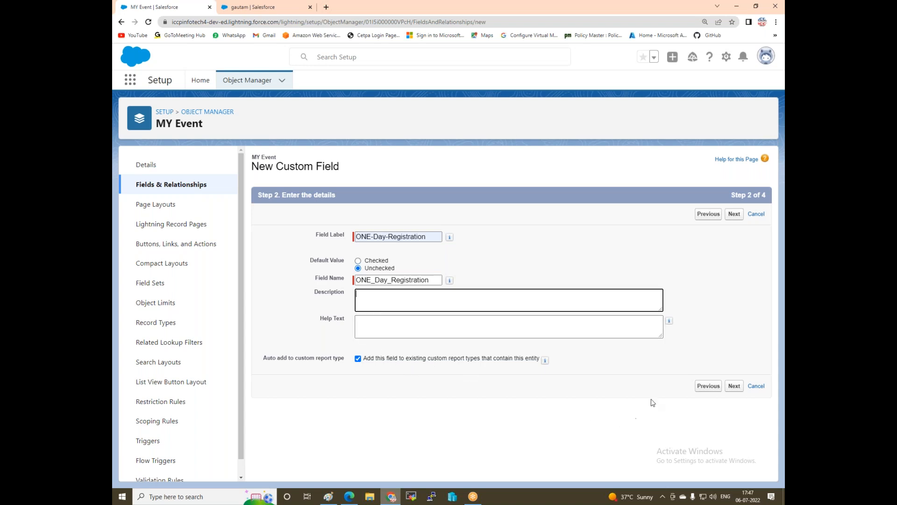
{"action": "left_click", "coordinate": [732, 386]}
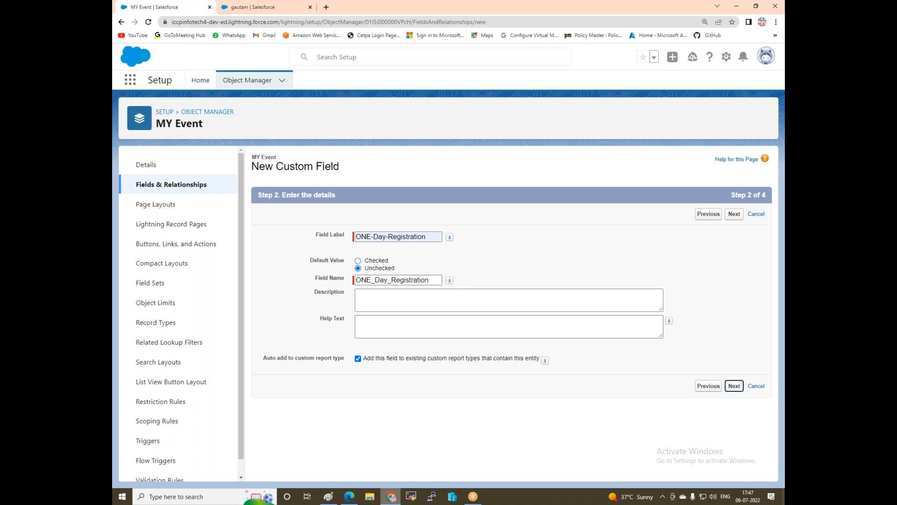
Accept the default field-level security, keep the field on MY Event Layout, and save it to continue with another custom field.
{"action": "scroll", "coordinate": [589, 316], "scroll_direction": "down", "scroll_amount": 3}
{"action": "scroll", "coordinate": [589, 317], "scroll_direction": "down", "scroll_amount": 2}
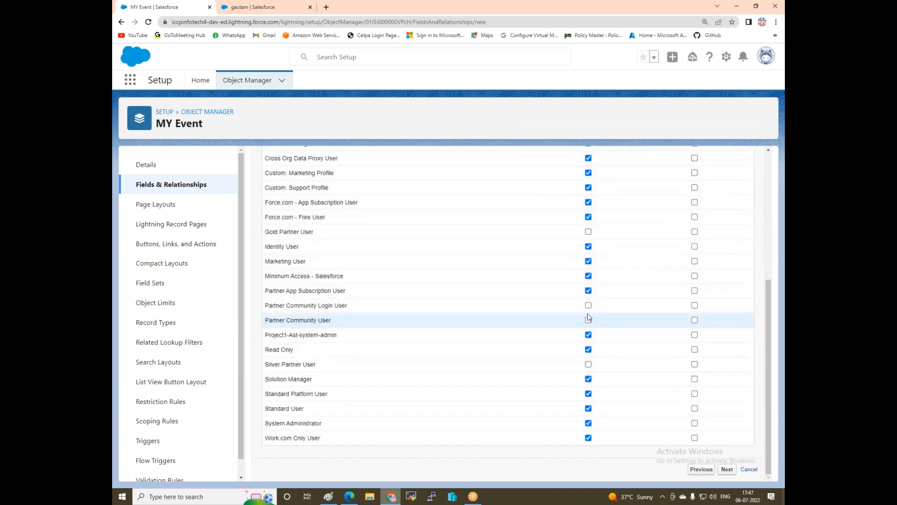
{"action": "left_click", "coordinate": [725, 467]}
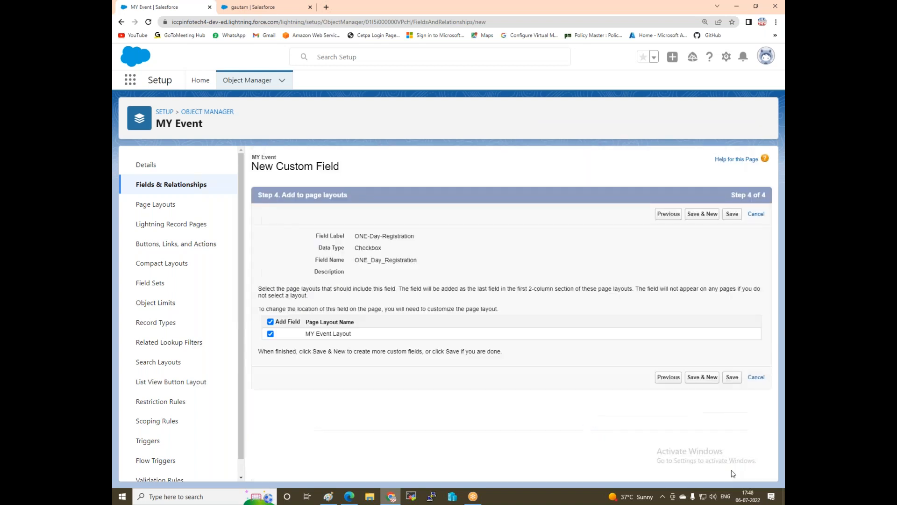
{"action": "left_click", "coordinate": [713, 216]}
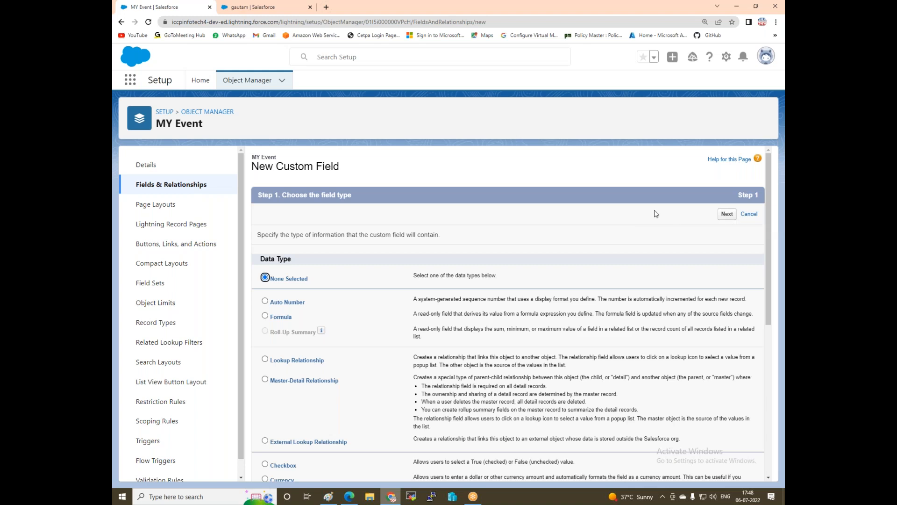
Choose the Text type for the new MY Event field, label and name it Discription, and set its length to 255.
{"action": "scroll", "coordinate": [303, 330], "scroll_direction": "down", "scroll_amount": 6}
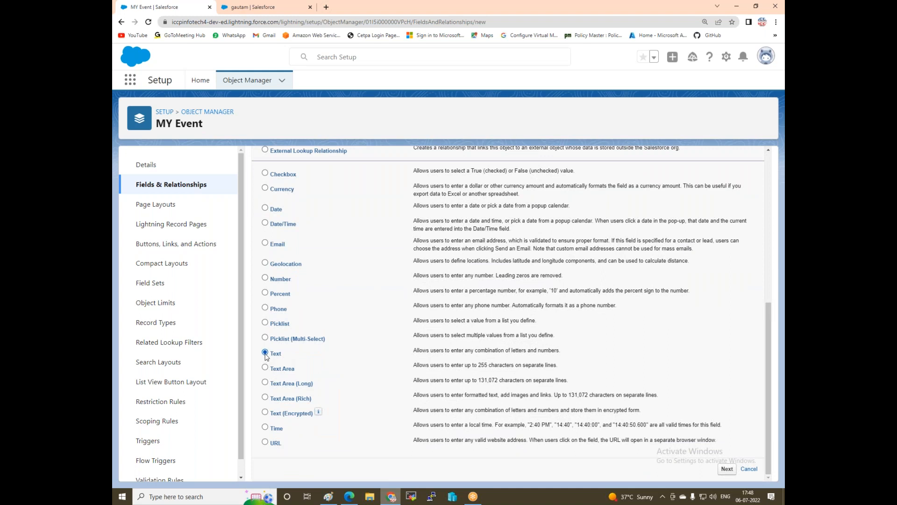
{"action": "left_click", "coordinate": [725, 469]}
{"action": "left_click", "coordinate": [372, 238]}
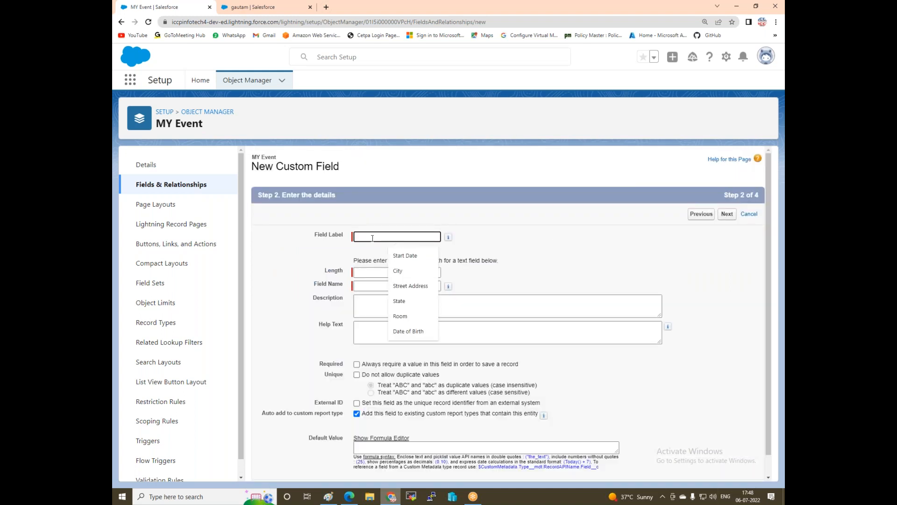
{"action": "type", "text": "Discription"}
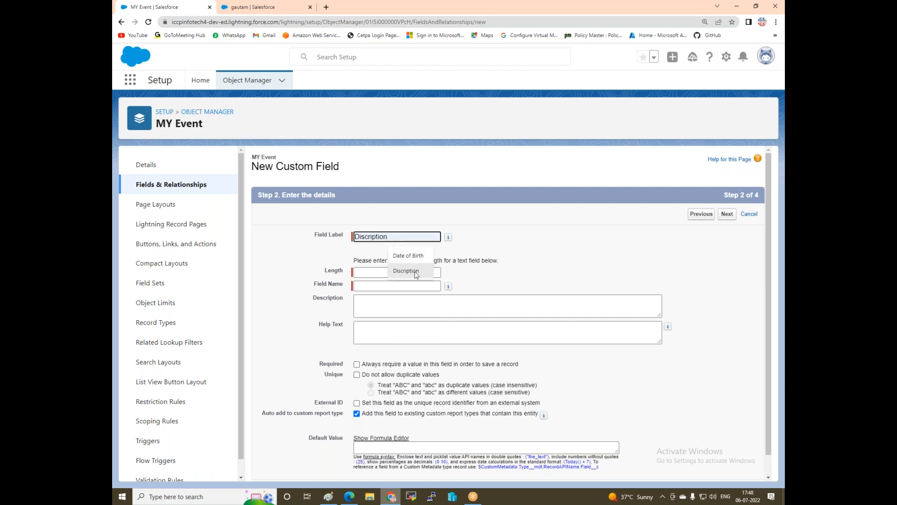
{"action": "left_click", "coordinate": [406, 271]}
{"action": "left_click", "coordinate": [393, 274]}
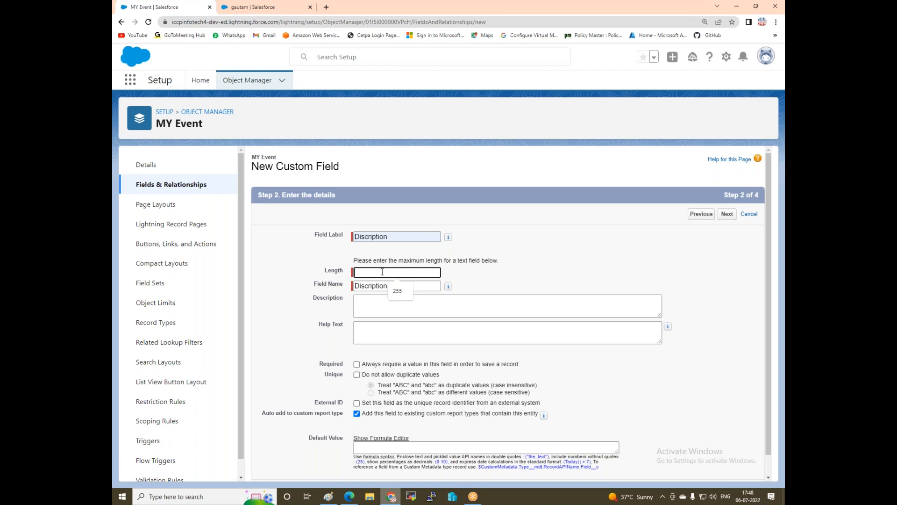
{"action": "type", "text": "255"}
{"action": "scroll", "coordinate": [423, 371], "scroll_direction": "down", "scroll_amount": 1}
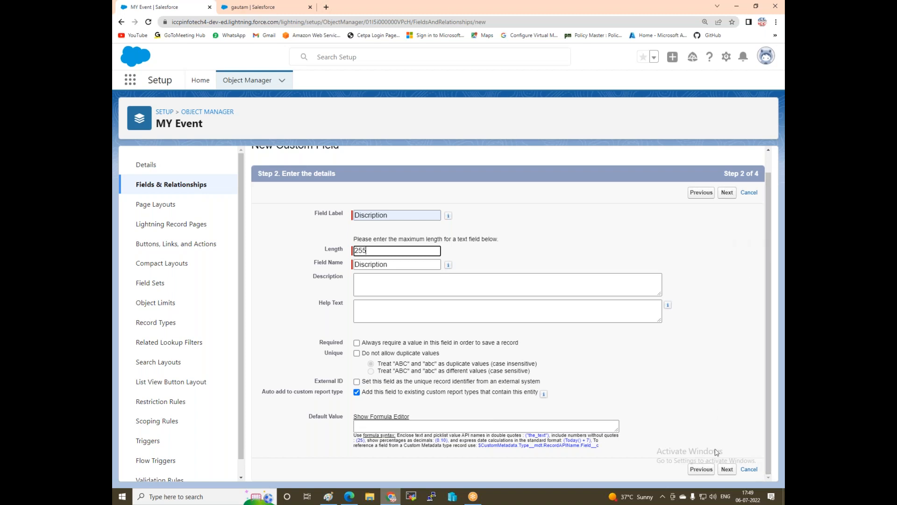
{"action": "left_click", "coordinate": [727, 470]}
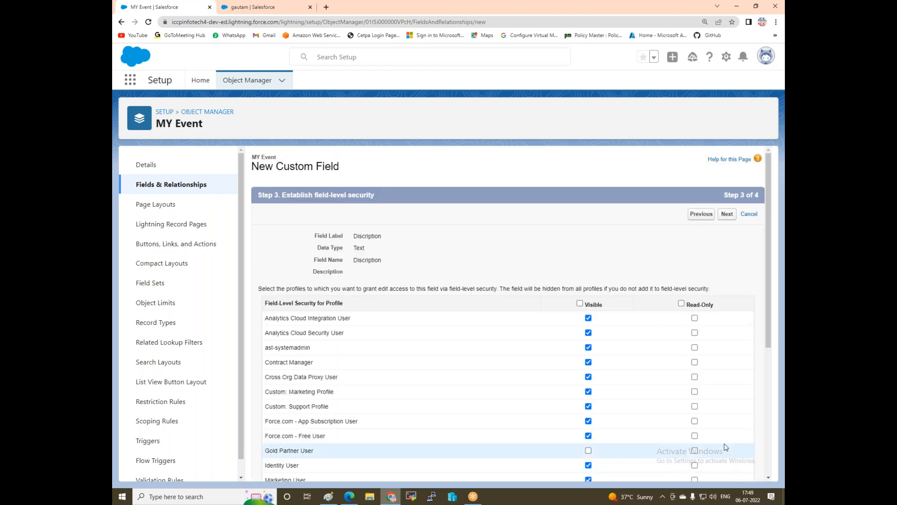
Accept the default field-level security for the Discription field, keep it on MY Event Layout, and save it.
{"action": "scroll", "coordinate": [646, 395], "scroll_direction": "down", "scroll_amount": 2}
{"action": "scroll", "coordinate": [647, 394], "scroll_direction": "down", "scroll_amount": 2}
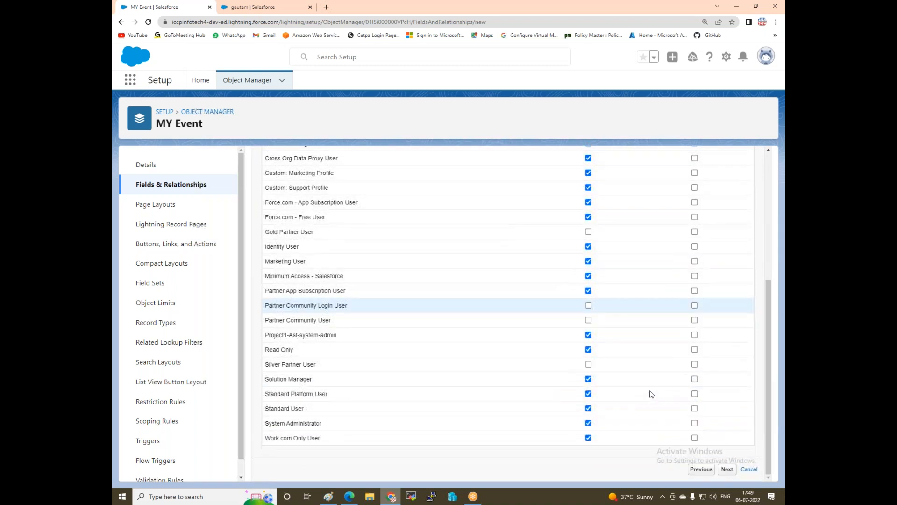
{"action": "left_click", "coordinate": [727, 470]}
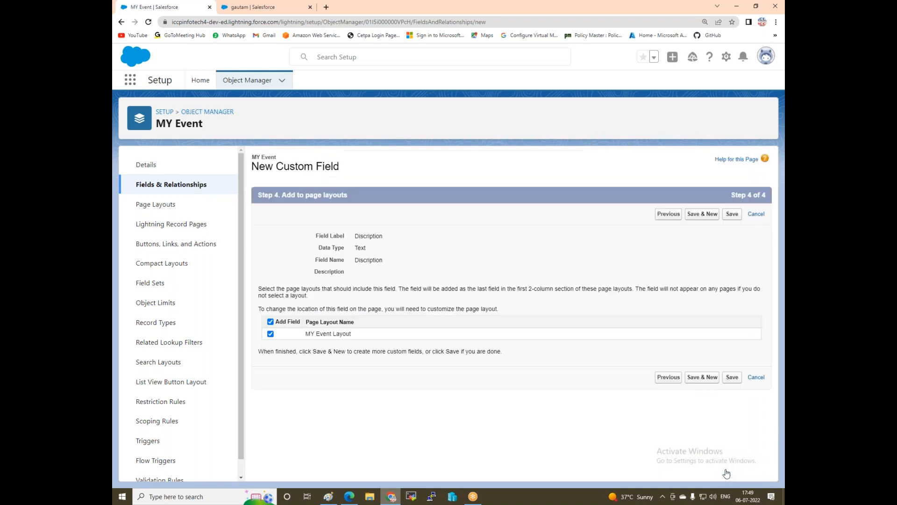
{"action": "left_click", "coordinate": [732, 376]}
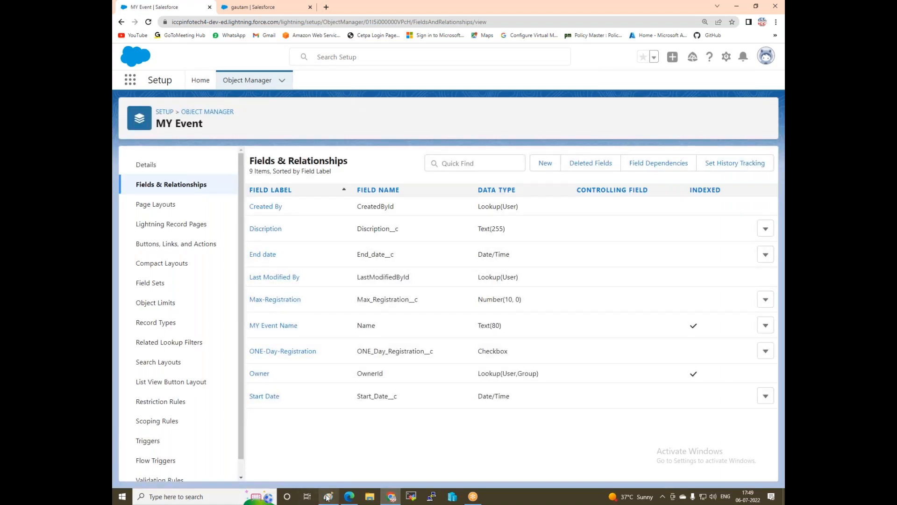
Switch to Edge, reload the MY Event list, and examine the new record form for the added fields without creating a record.
{"action": "left_click", "coordinate": [350, 496]}
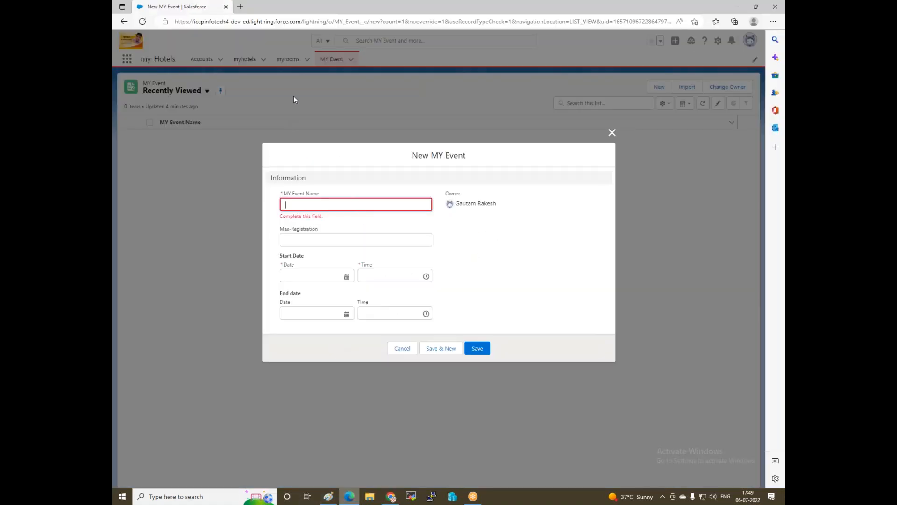
{"action": "left_click", "coordinate": [612, 133]}
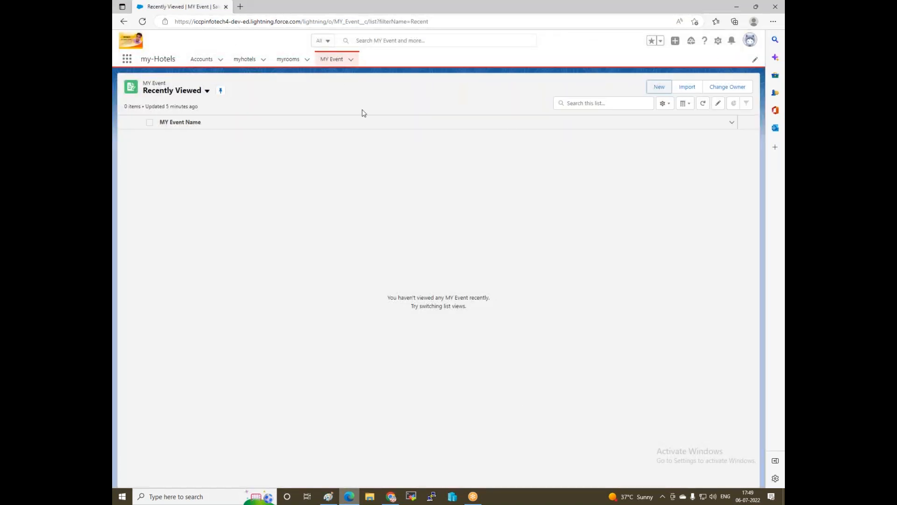
{"action": "left_click", "coordinate": [142, 22]}
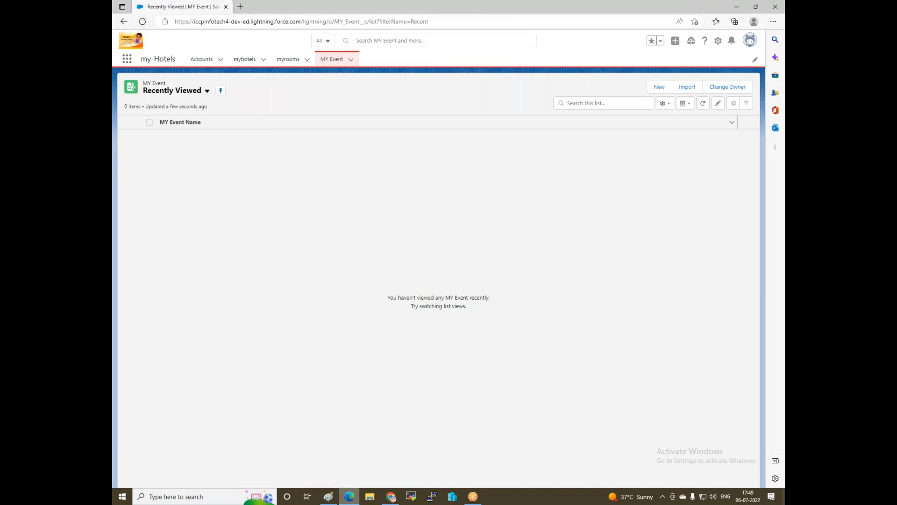
{"action": "left_click", "coordinate": [659, 88]}
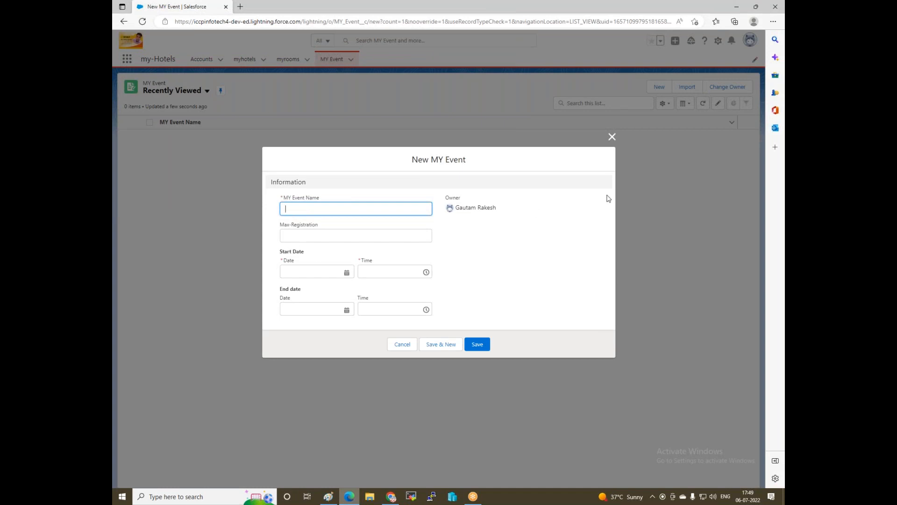
{"action": "left_click", "coordinate": [613, 137]}
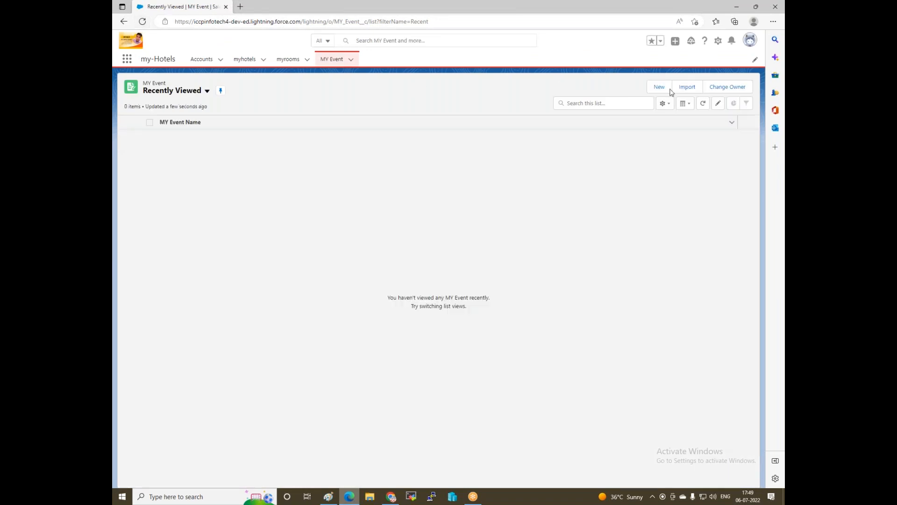
{"action": "left_click", "coordinate": [661, 88]}
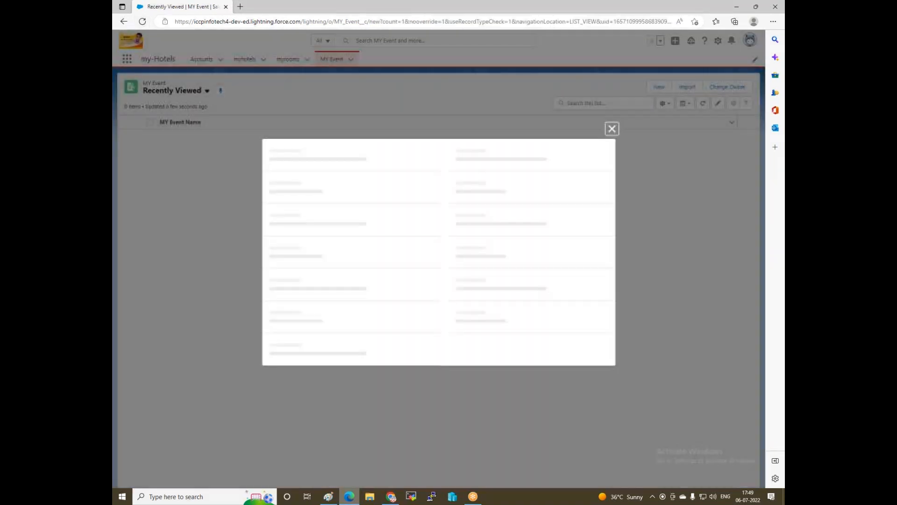
{"action": "left_click", "coordinate": [613, 136]}
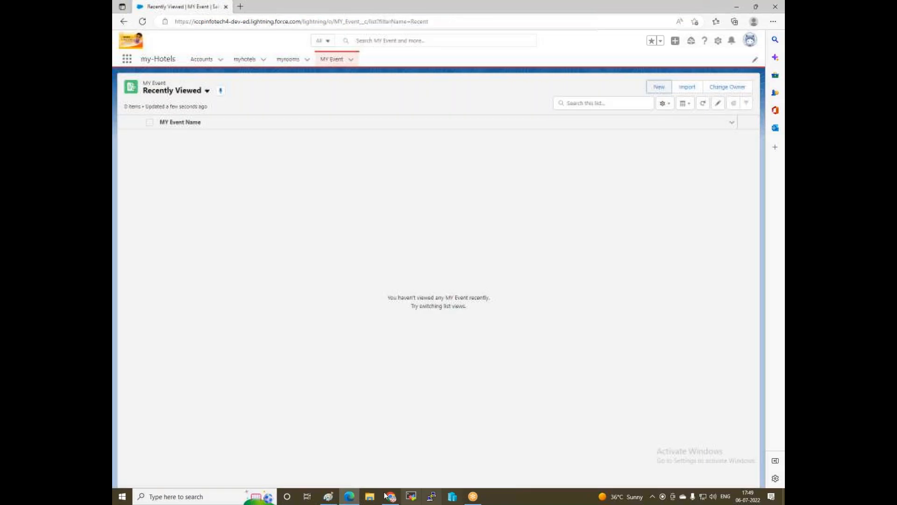
Switch to the MY Event record in Chrome, reload it to check its new fields, and glance at the new contact form.
{"action": "mouse_move", "coordinate": [395, 500]}
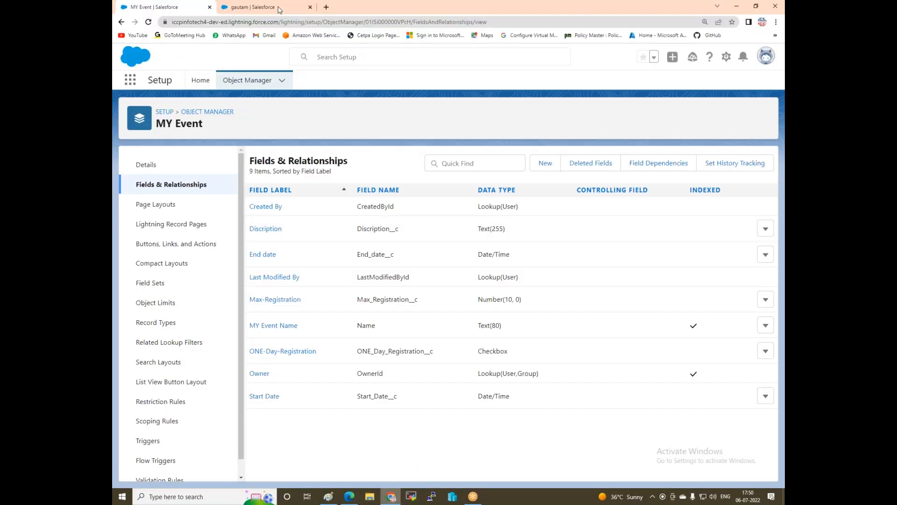
{"action": "left_click", "coordinate": [252, 7]}
{"action": "left_click", "coordinate": [149, 22]}
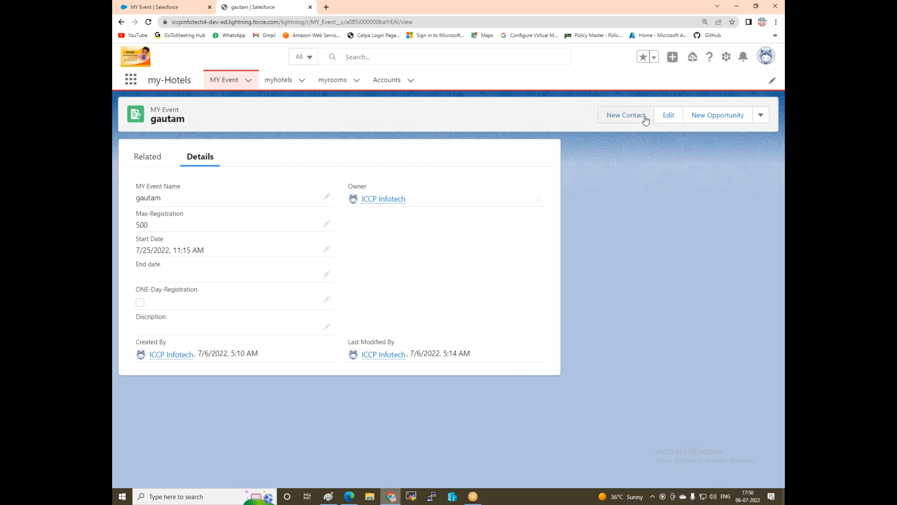
{"action": "left_click", "coordinate": [626, 115]}
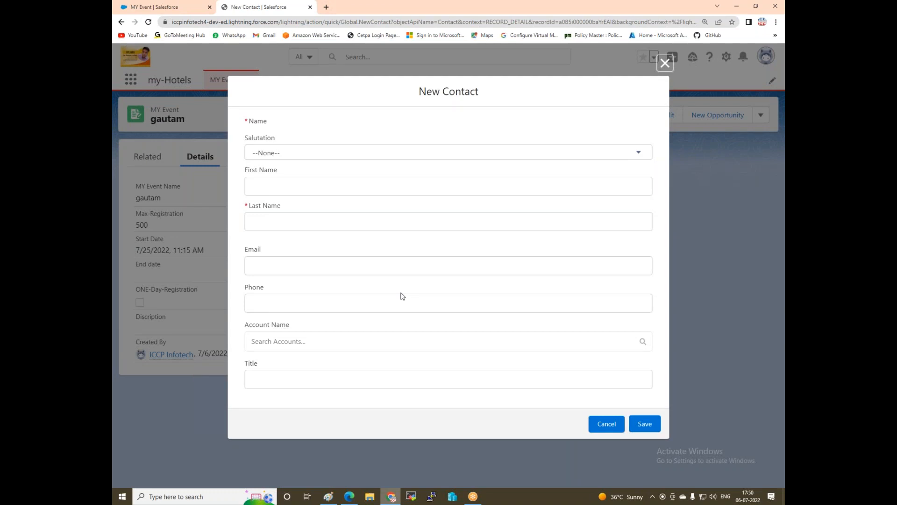
{"action": "left_click", "coordinate": [664, 64]}
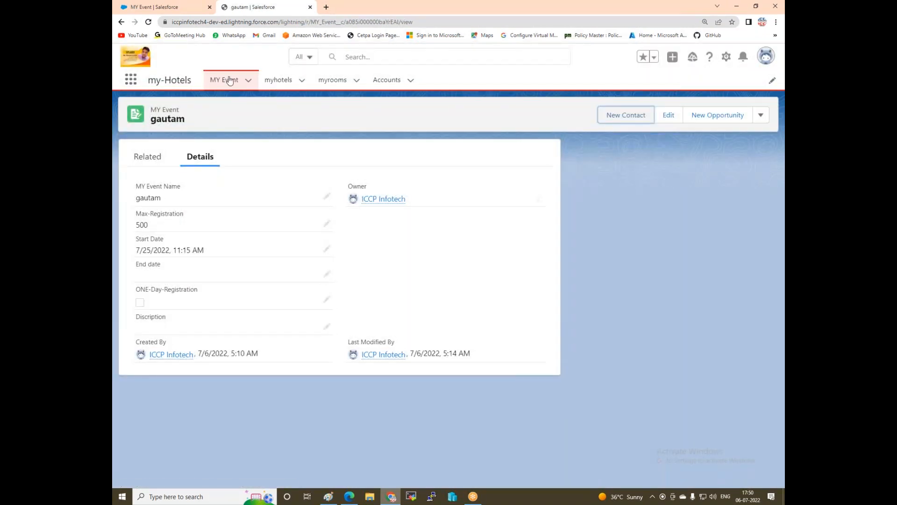
Try out the ONE-Day-Registration checkbox and Discription text field in a new MY Event form, and discard the record.
{"action": "left_click", "coordinate": [228, 81]}
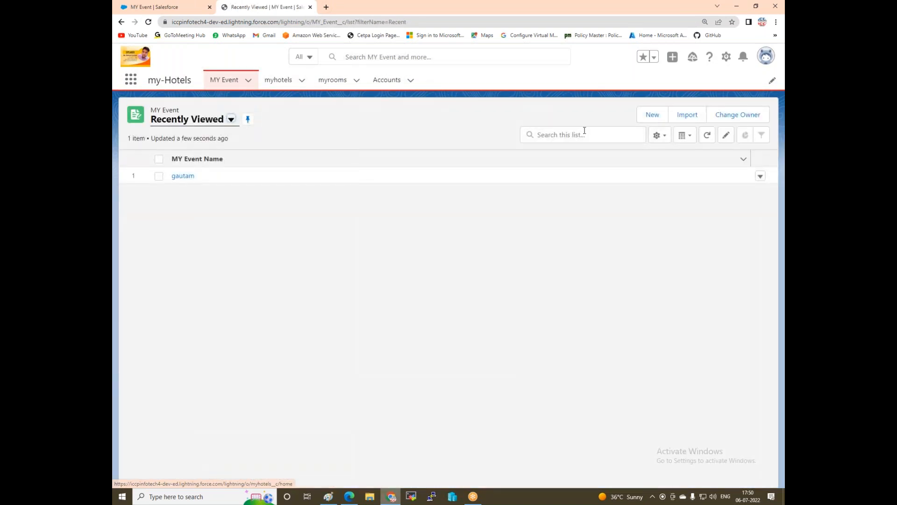
{"action": "left_click", "coordinate": [649, 115]}
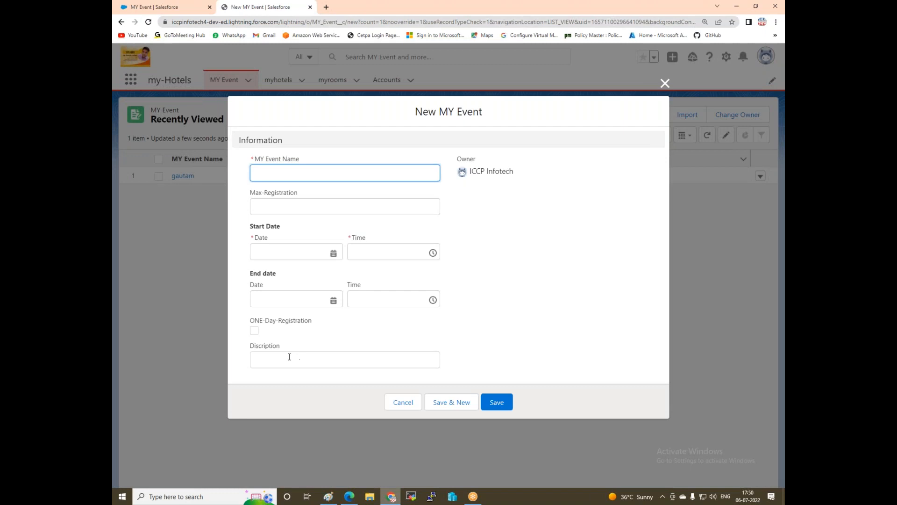
{"action": "left_click", "coordinate": [256, 333]}
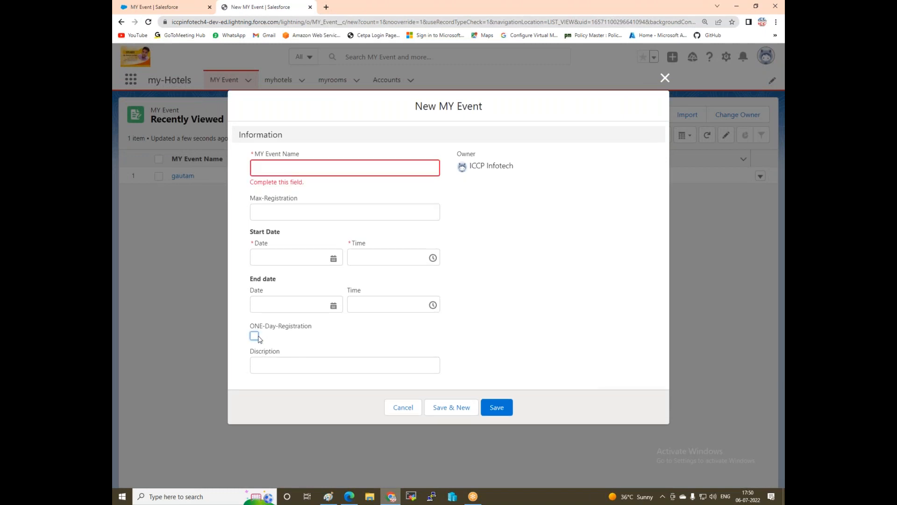
{"action": "left_click", "coordinate": [255, 336]}
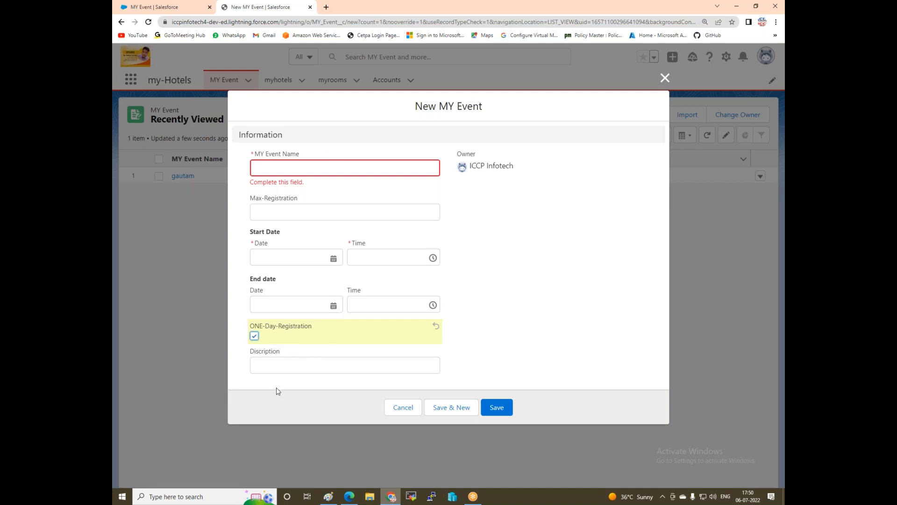
{"action": "left_click", "coordinate": [291, 360]}
{"action": "type", "text": "thc"}
{"action": "key", "text": "BackSpace"}
{"action": "key", "text": "BackSpace"}
{"action": "key", "text": "BackSpace"}
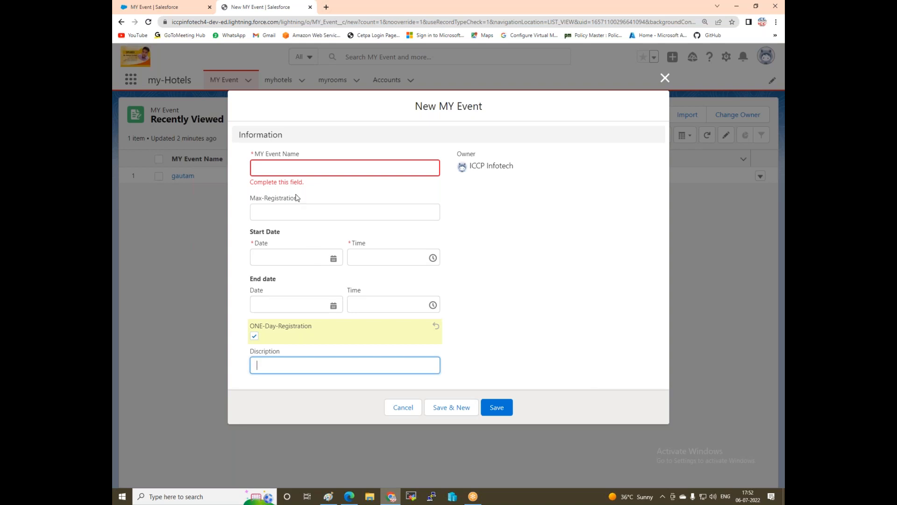
{"action": "left_click", "coordinate": [665, 78]}
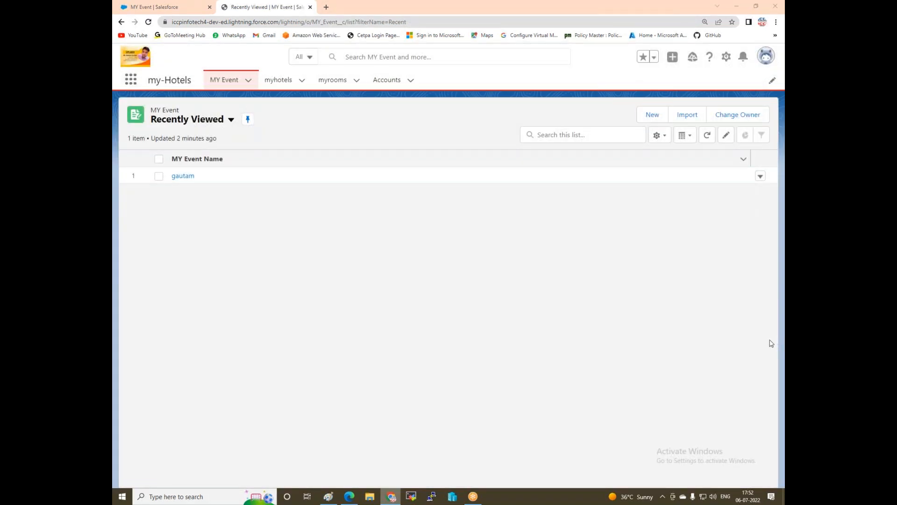